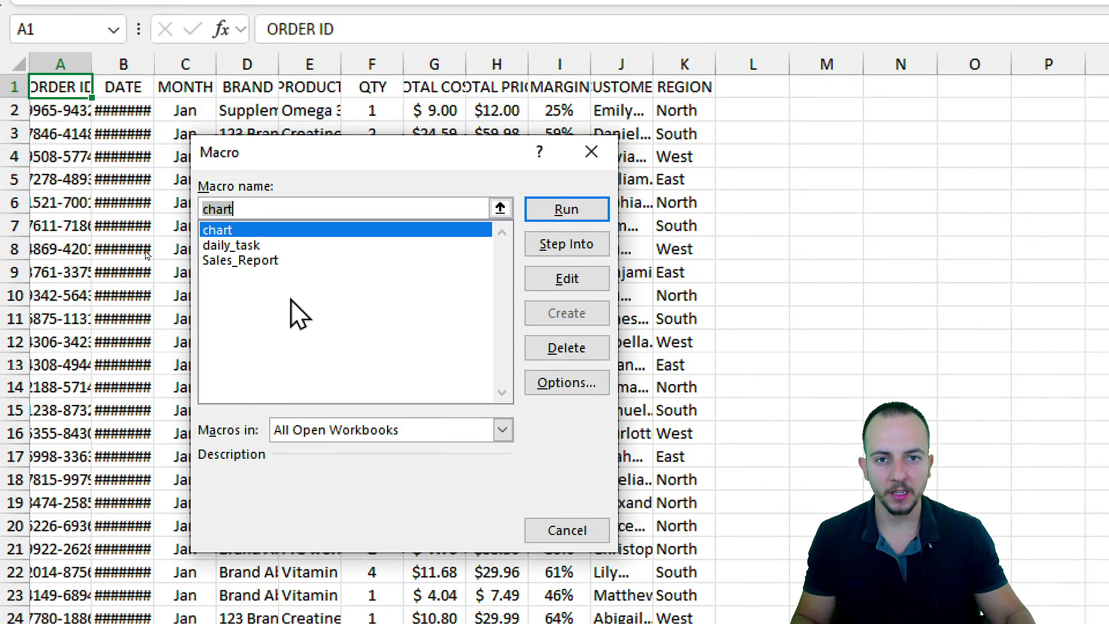
Step: Run the daily_task macro on Sheet5 and look over the formatted order data
{"action": "left_click", "coordinate": [250, 248]}
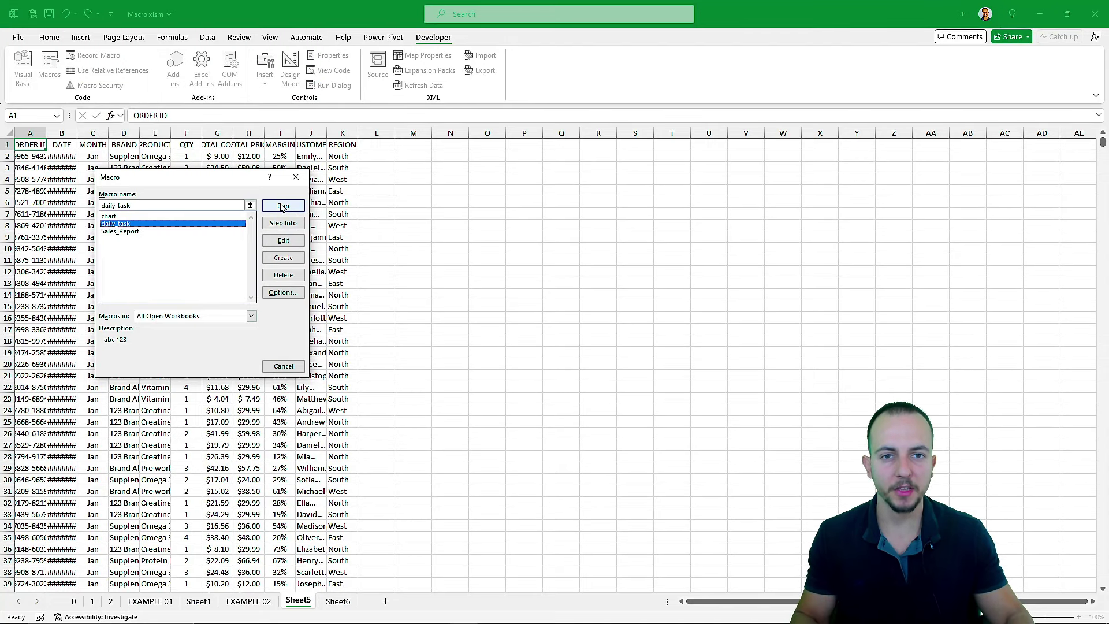
{"action": "left_click", "coordinate": [282, 206]}
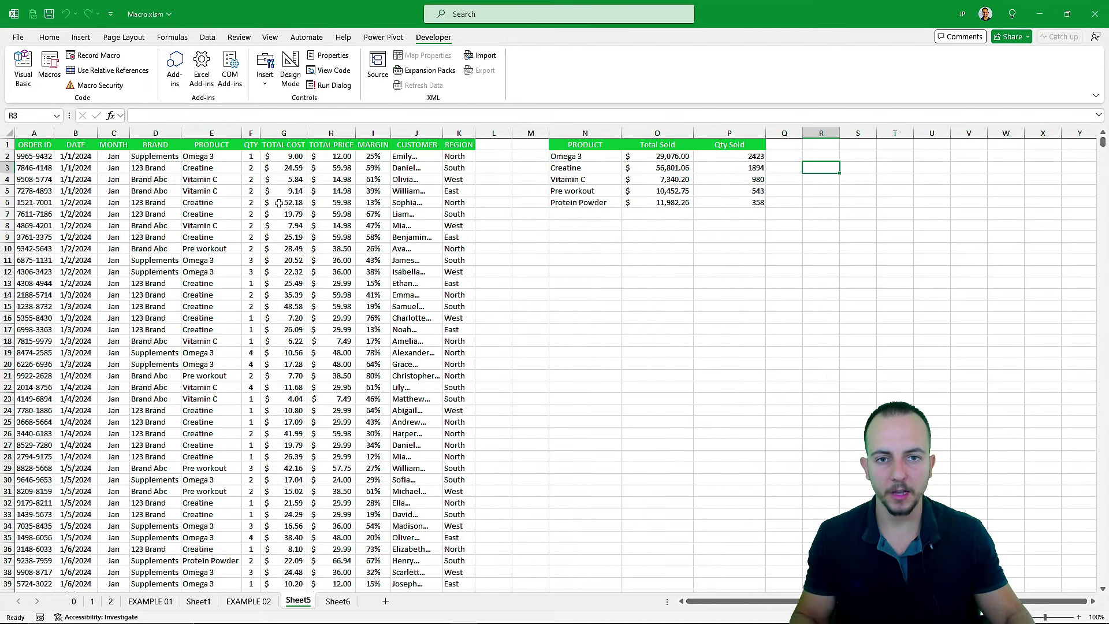
{"action": "scroll", "coordinate": [196, 299], "scroll_direction": "down", "scroll_amount": 13}
{"action": "scroll", "coordinate": [196, 300], "scroll_direction": "down", "scroll_amount": 15}
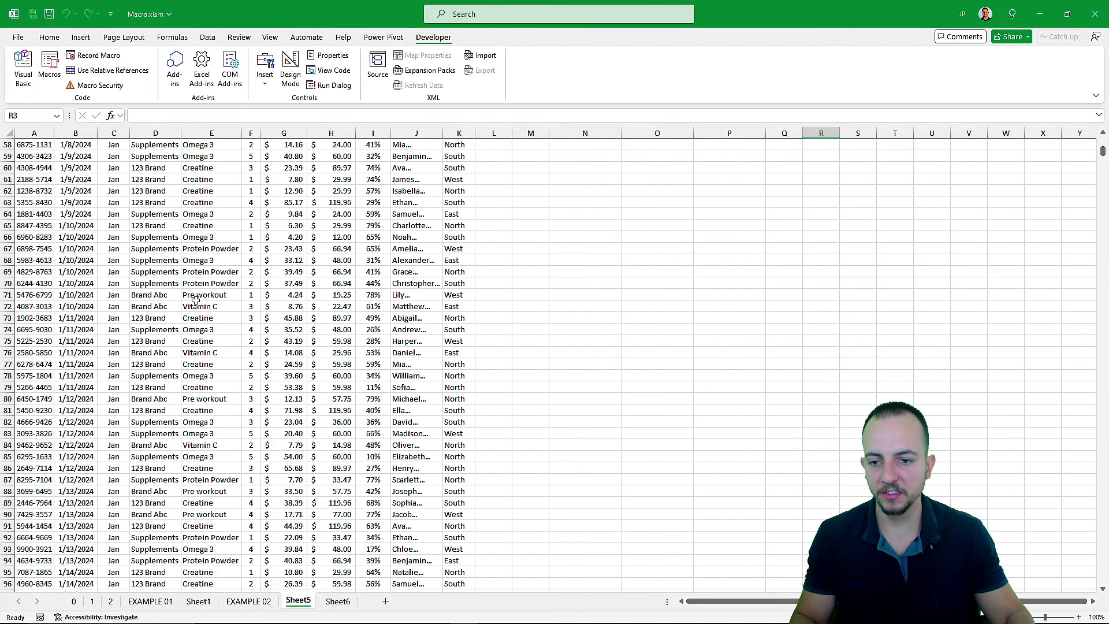
{"action": "scroll", "coordinate": [198, 254], "scroll_direction": "up", "scroll_amount": 20}
{"action": "scroll", "coordinate": [197, 254], "scroll_direction": "up", "scroll_amount": 5}
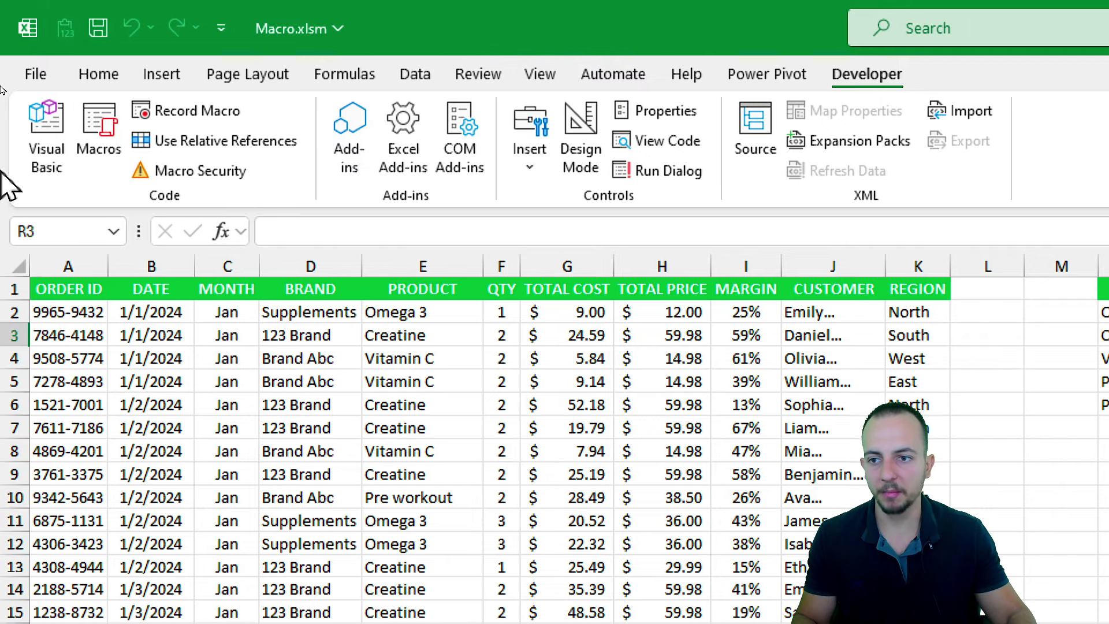
Step: Run the chart macro to build a combo chart of total sold and quantity sold per product
{"action": "left_click", "coordinate": [49, 32]}
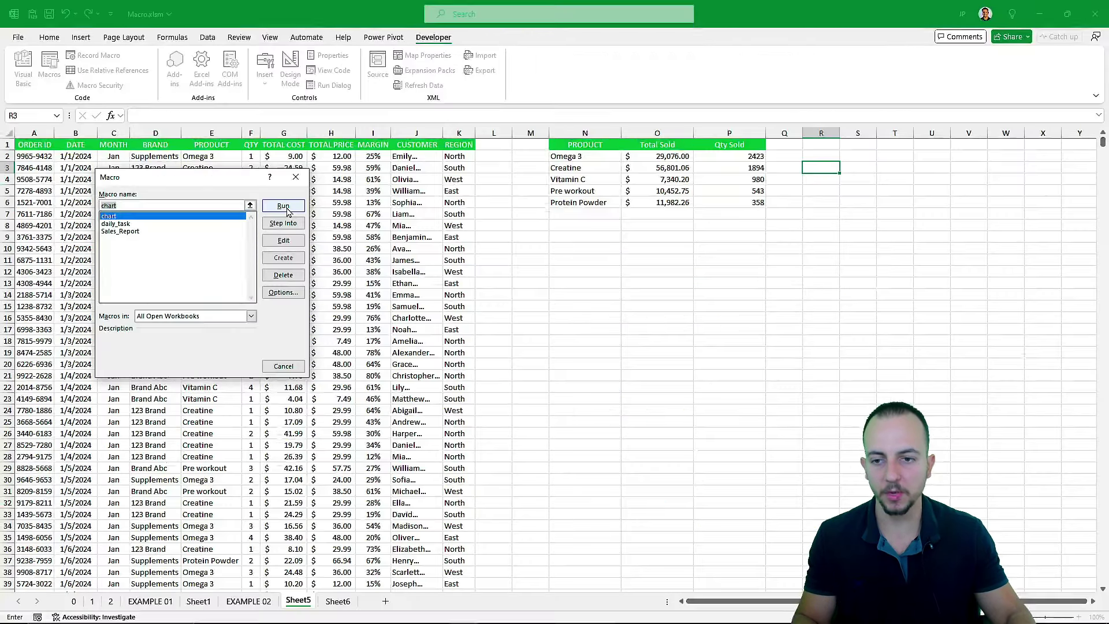
{"action": "left_click", "coordinate": [573, 413]}
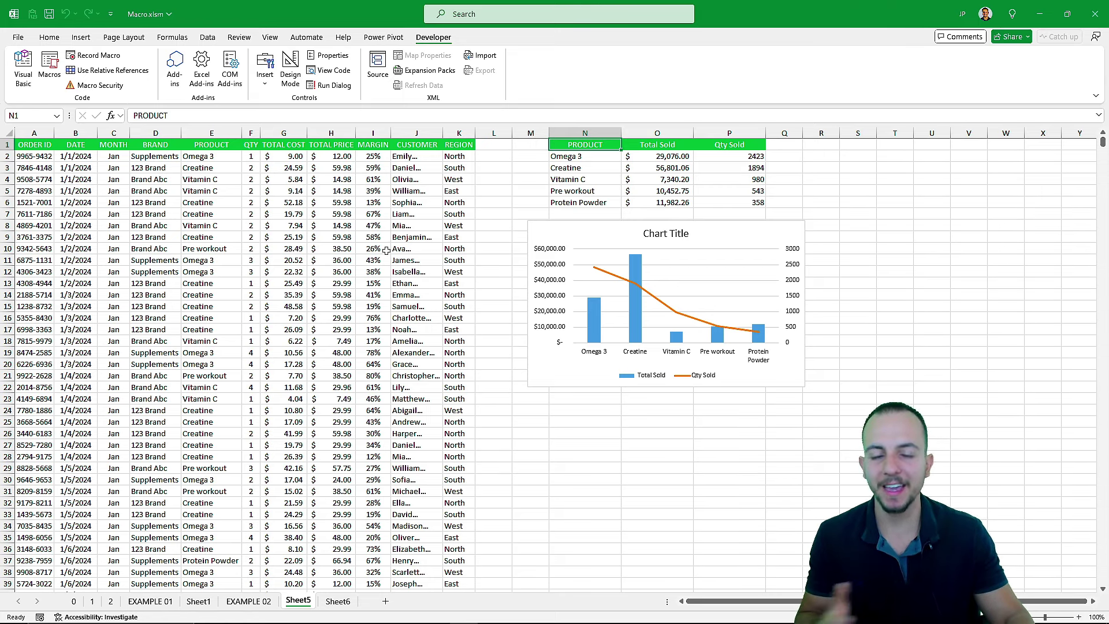
Step: Go to sheet 1 with the monthly sales report by state
{"action": "left_click", "coordinate": [92, 601]}
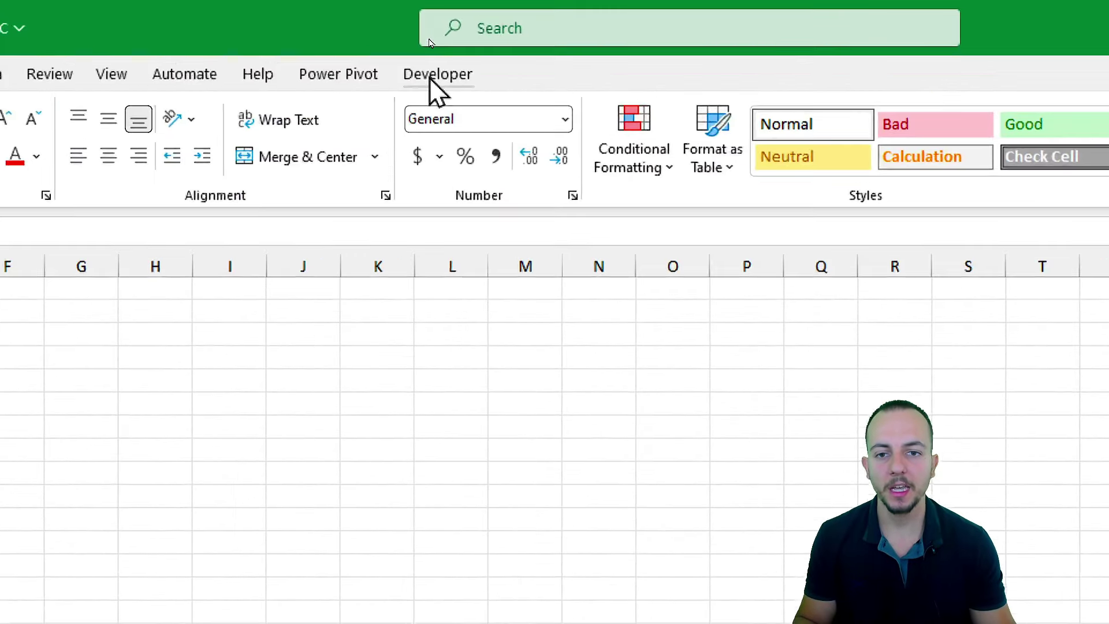
{"action": "left_click", "coordinate": [433, 37]}
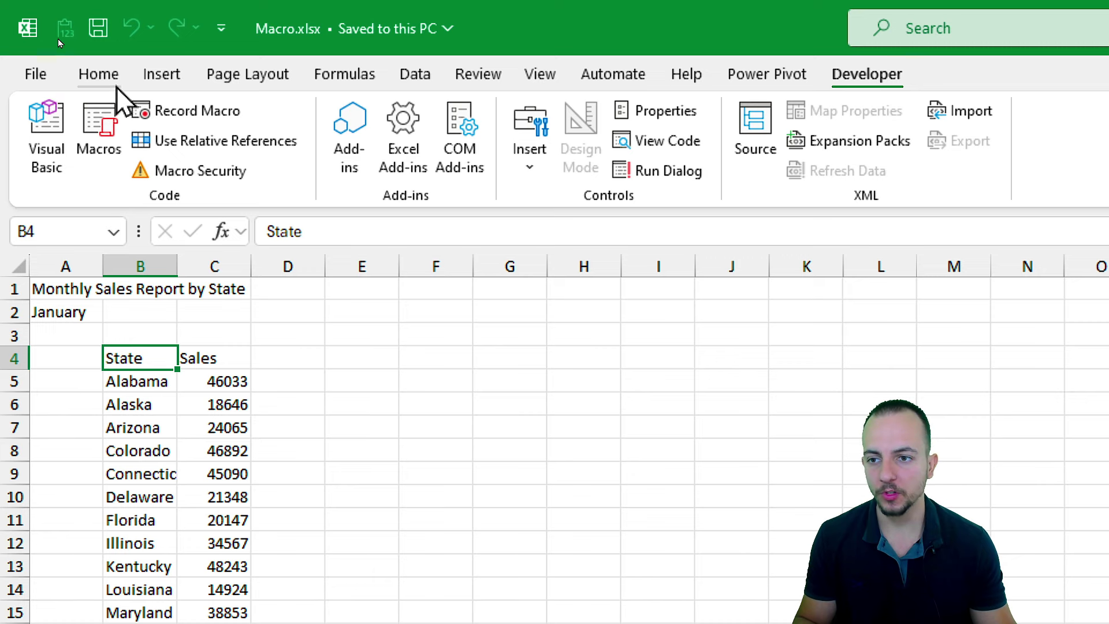
{"action": "left_click", "coordinate": [109, 72]}
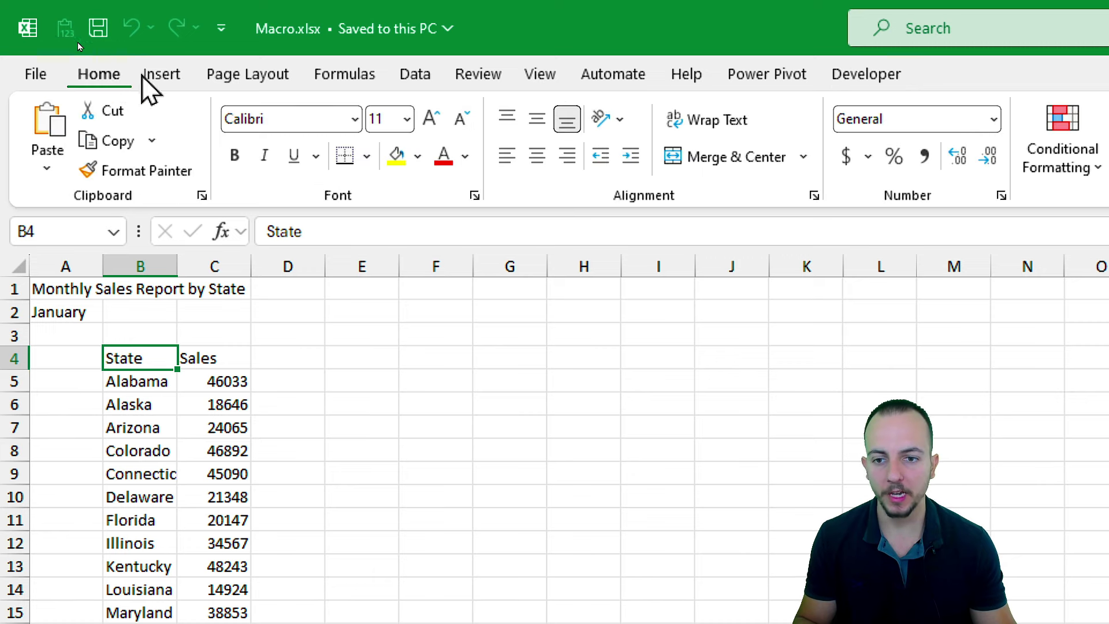
Step: Open the ribbon customization options, list the commands from All Tabs, select Developer, and close the options to show the Developer commands
{"action": "right_click", "coordinate": [381, 186]}
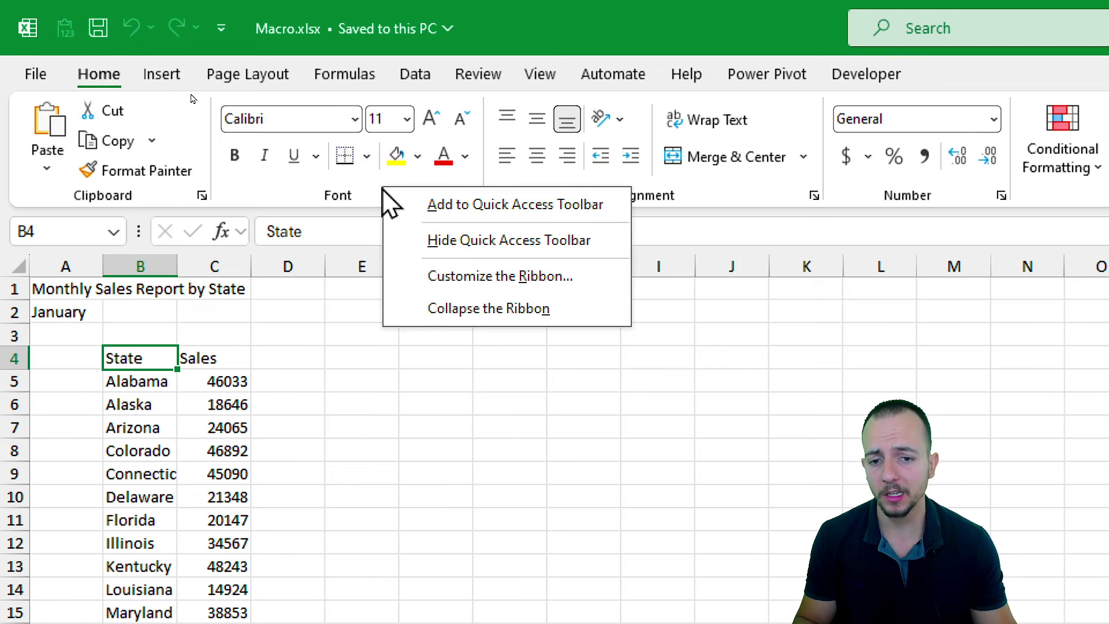
{"action": "left_click", "coordinate": [459, 271]}
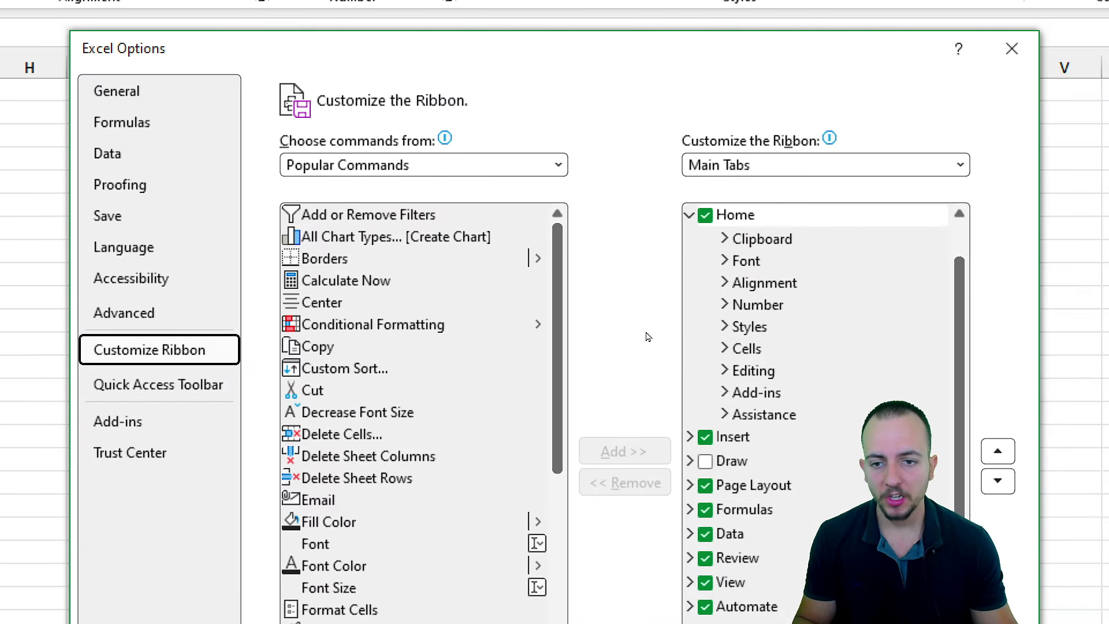
{"action": "left_click", "coordinate": [347, 169]}
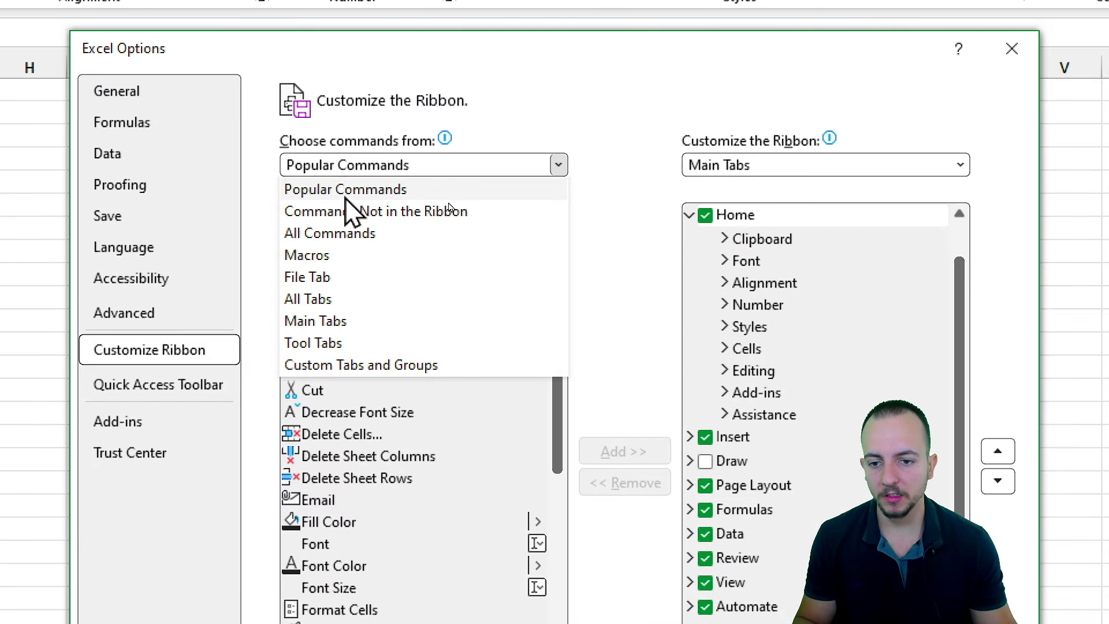
{"action": "left_click", "coordinate": [333, 298]}
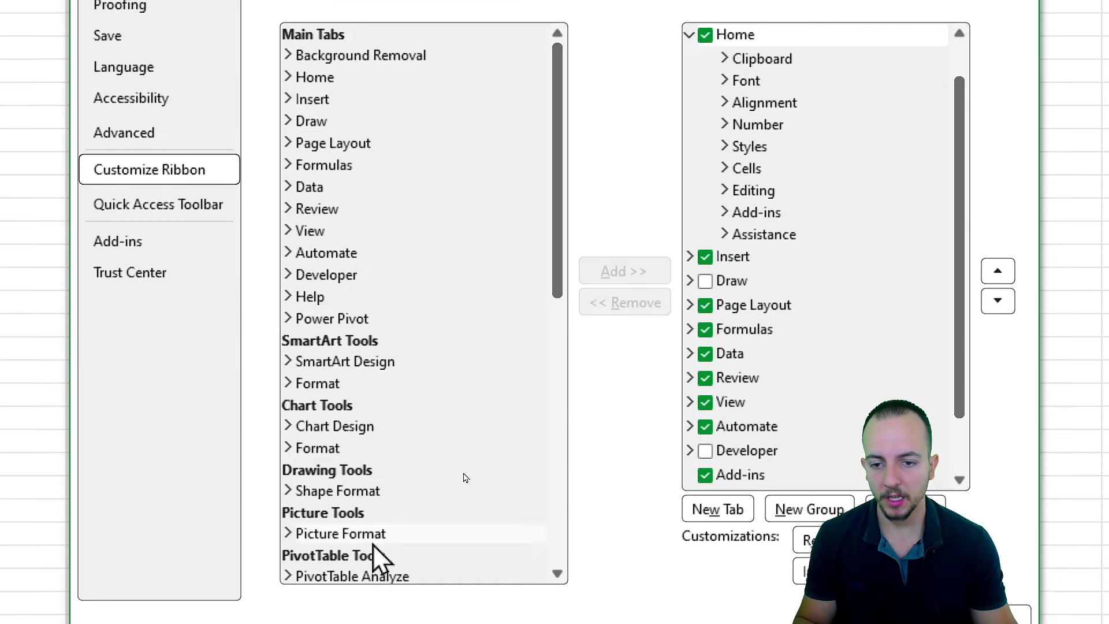
{"action": "left_click", "coordinate": [328, 196]}
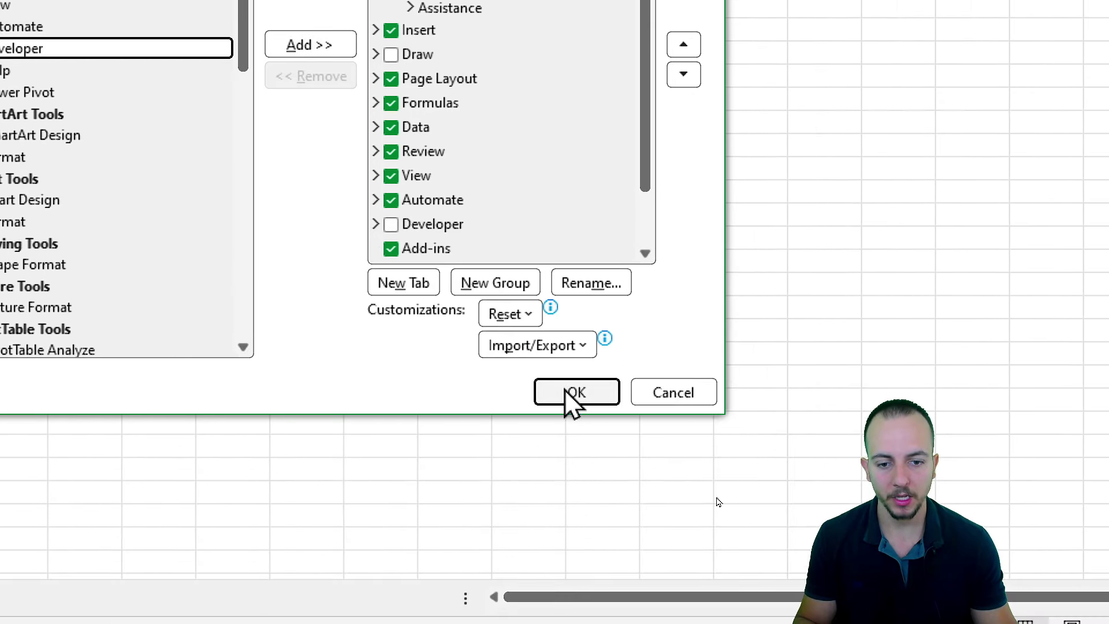
{"action": "left_click", "coordinate": [679, 429]}
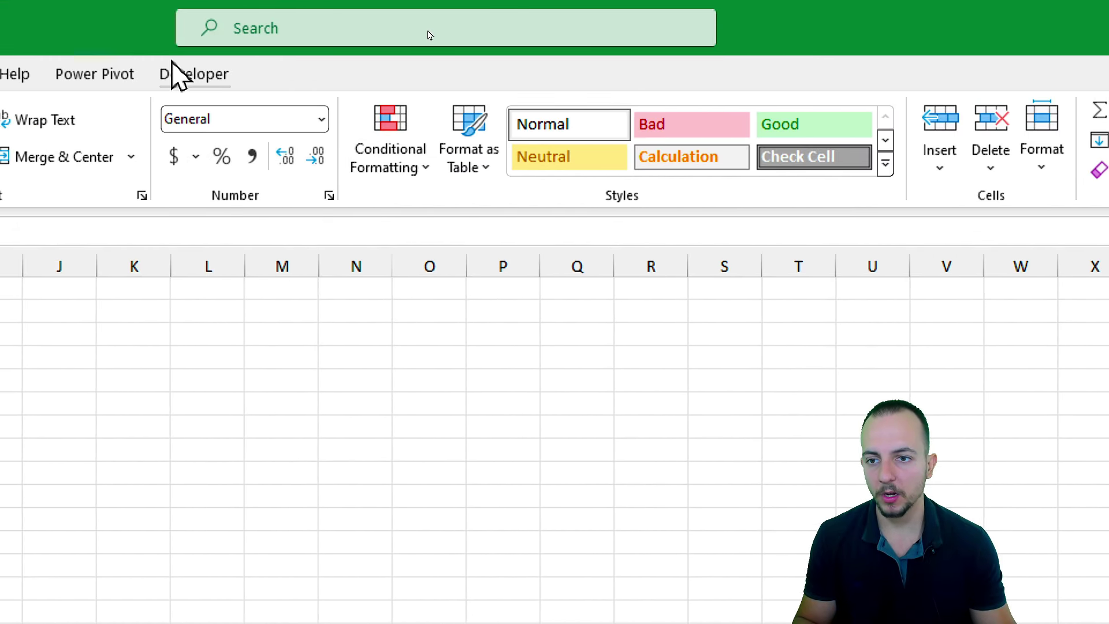
{"action": "left_click", "coordinate": [197, 81]}
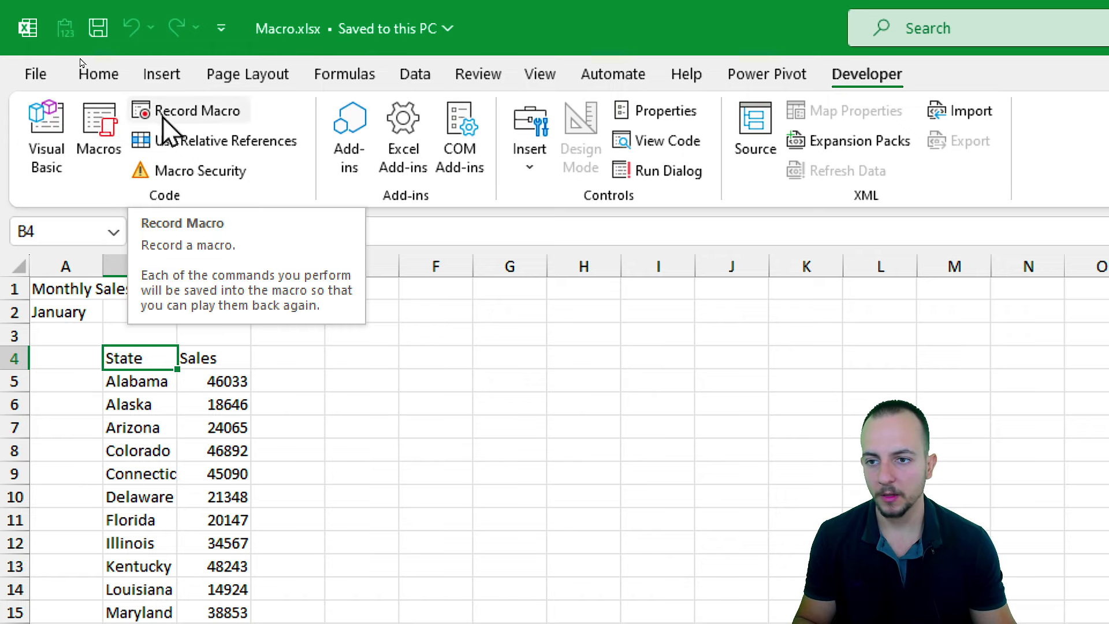
{"action": "left_click", "coordinate": [100, 74]}
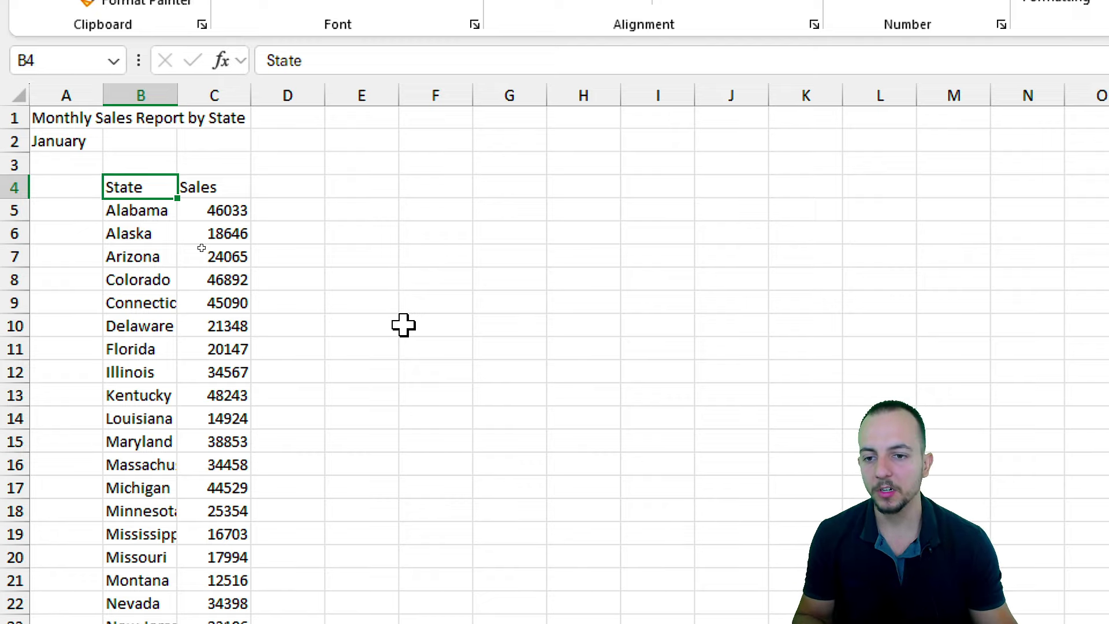
{"action": "left_click_drag", "start_coordinate": [365, 184], "coordinate": [488, 304]}
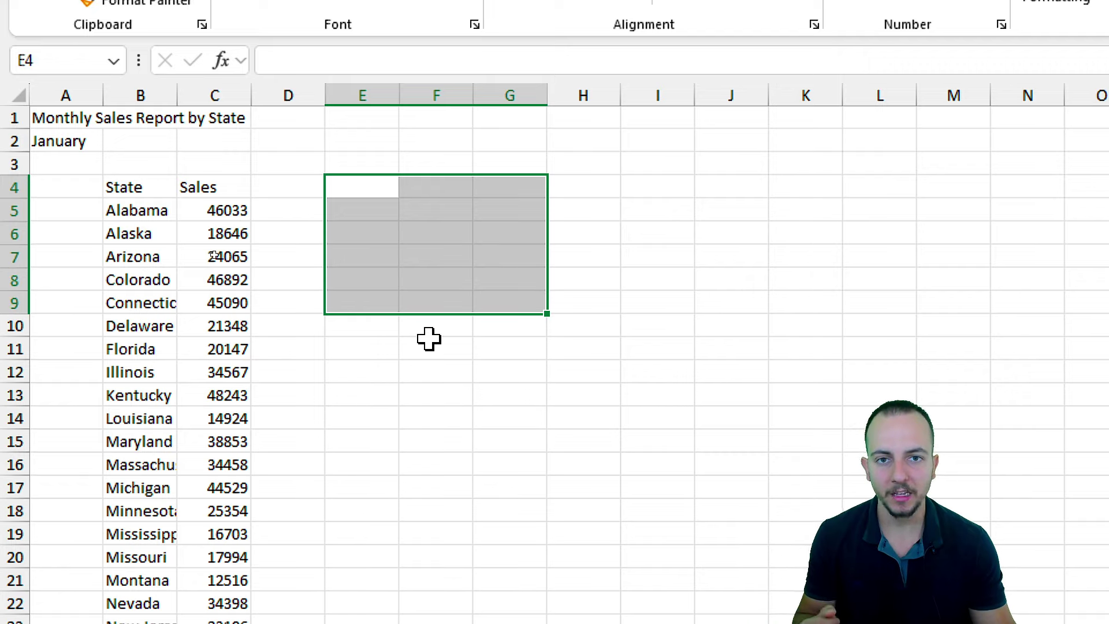
{"action": "left_click", "coordinate": [148, 193]}
{"action": "left_click", "coordinate": [575, 78]}
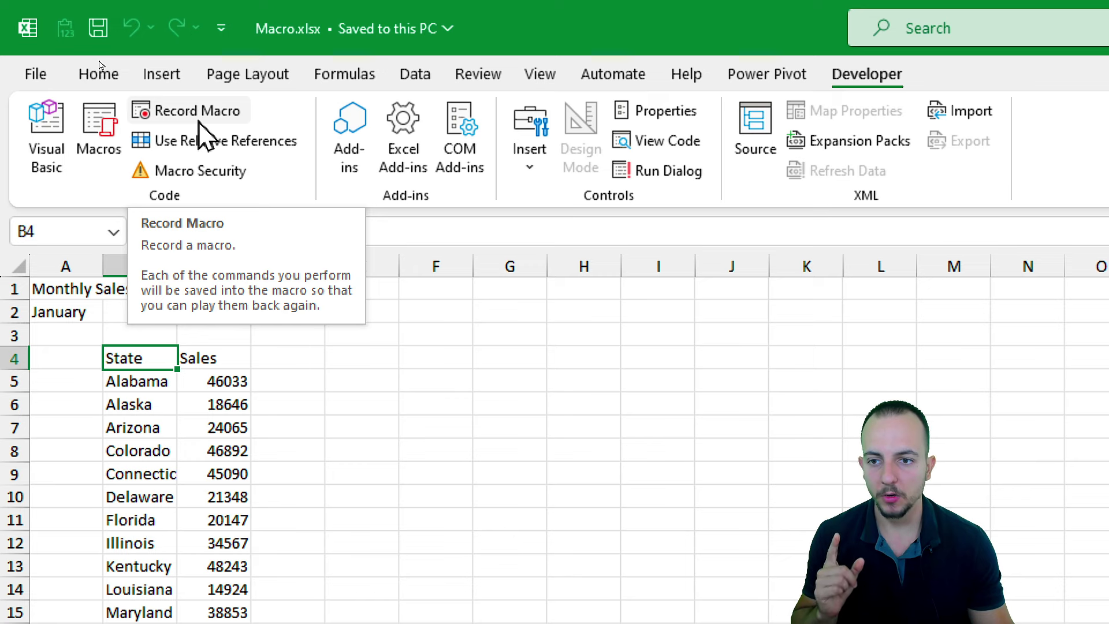
Step: Set up a new macro recording with the macro name Sales_Report
{"action": "left_click", "coordinate": [198, 118]}
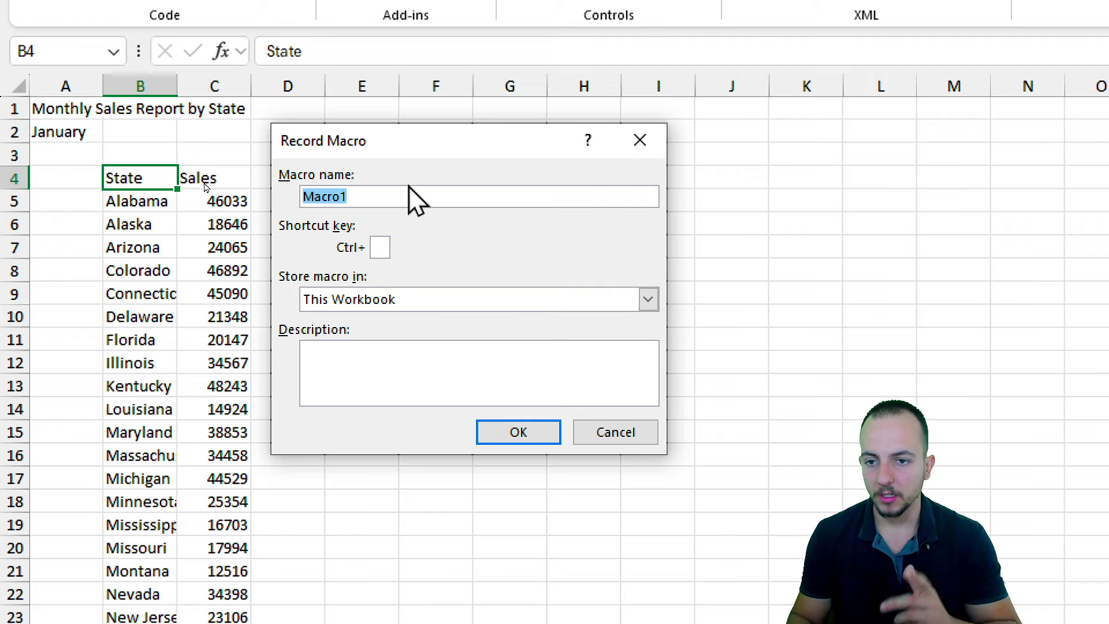
{"action": "type", "text": "Sal"}
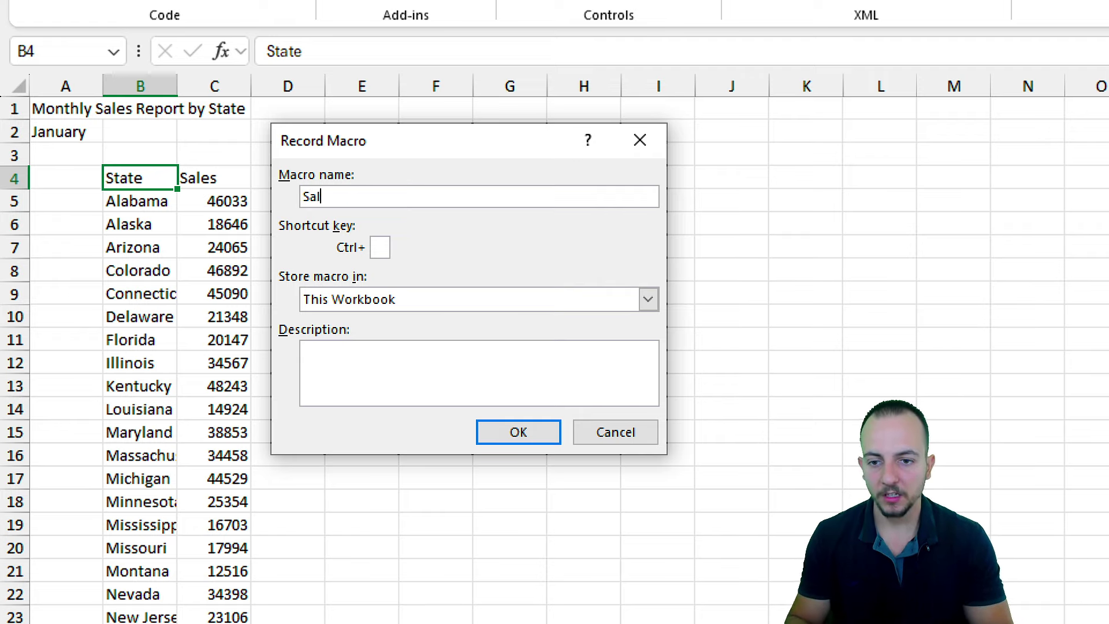
{"action": "type", "text": "es_"}
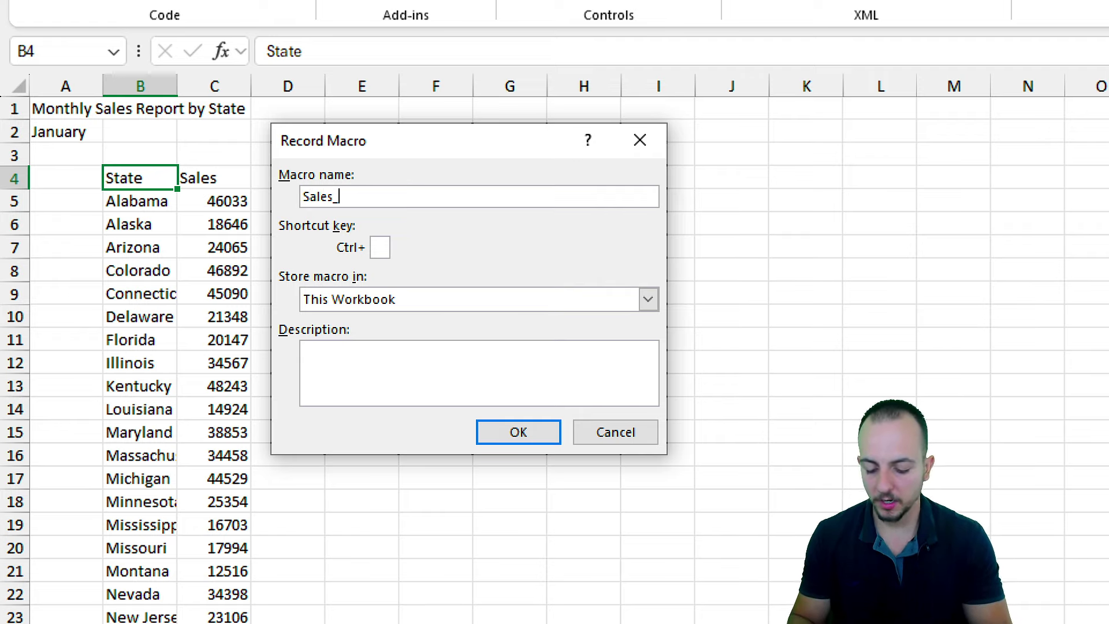
{"action": "type", "text": "Report"}
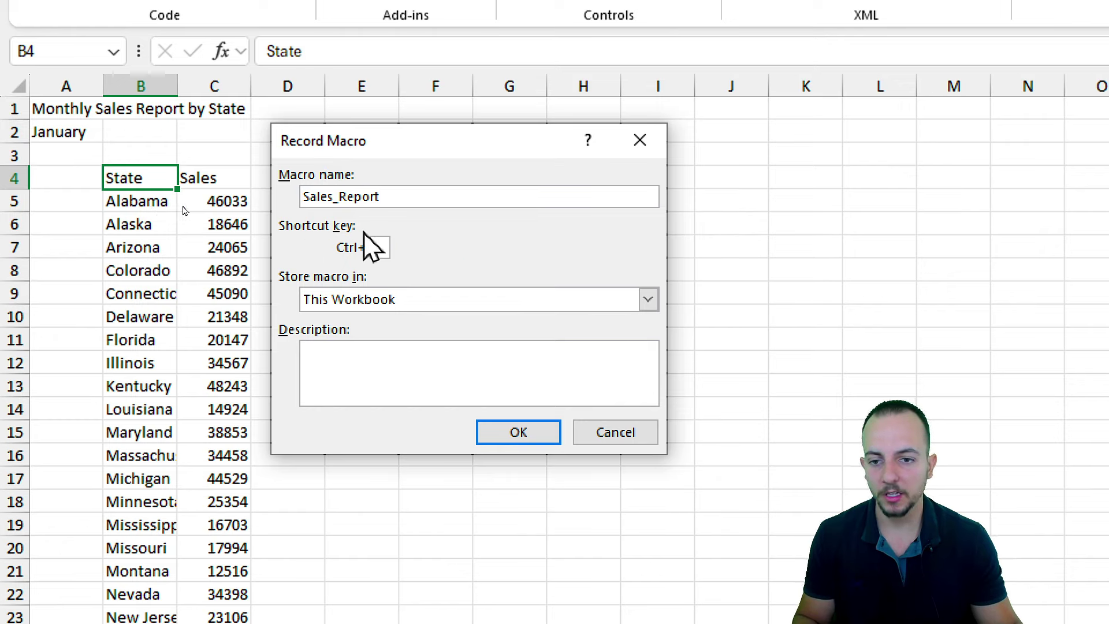
Step: Try a, b and Shift+Q as the macro's shortcut key, and clear the shortcut again
{"action": "left_click", "coordinate": [380, 247]}
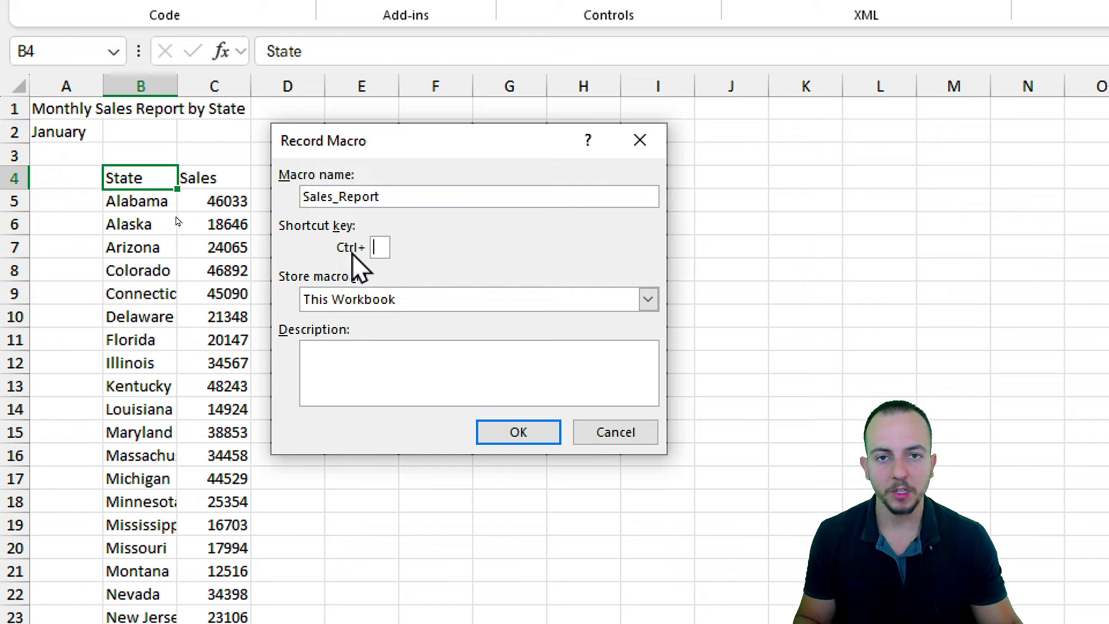
{"action": "type", "text": "a"}
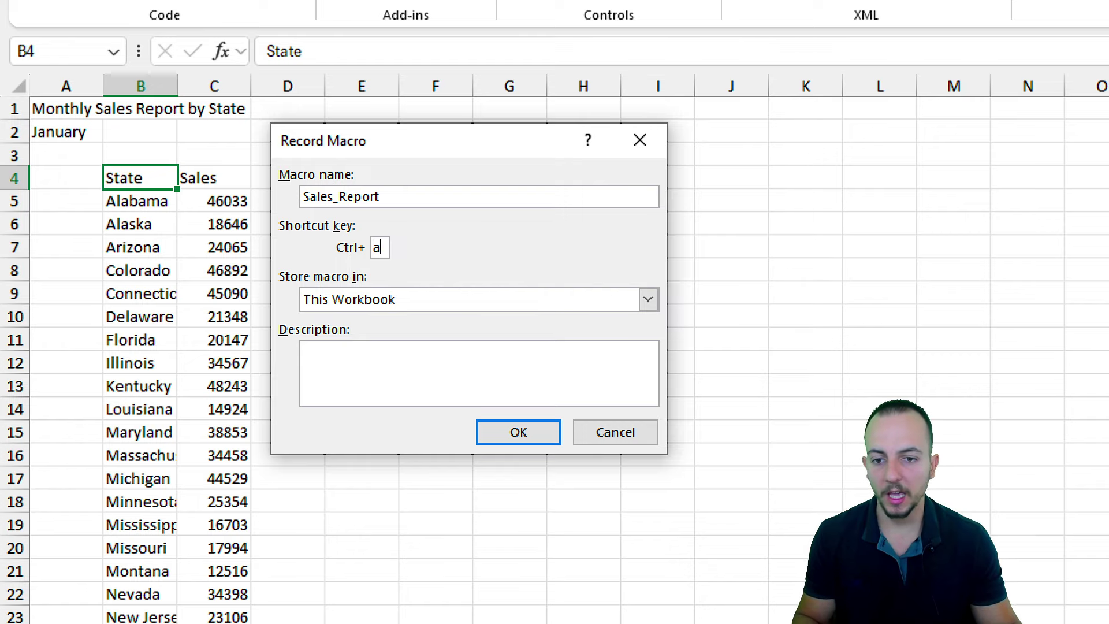
{"action": "key", "text": "BackSpace"}
{"action": "type", "text": "b"}
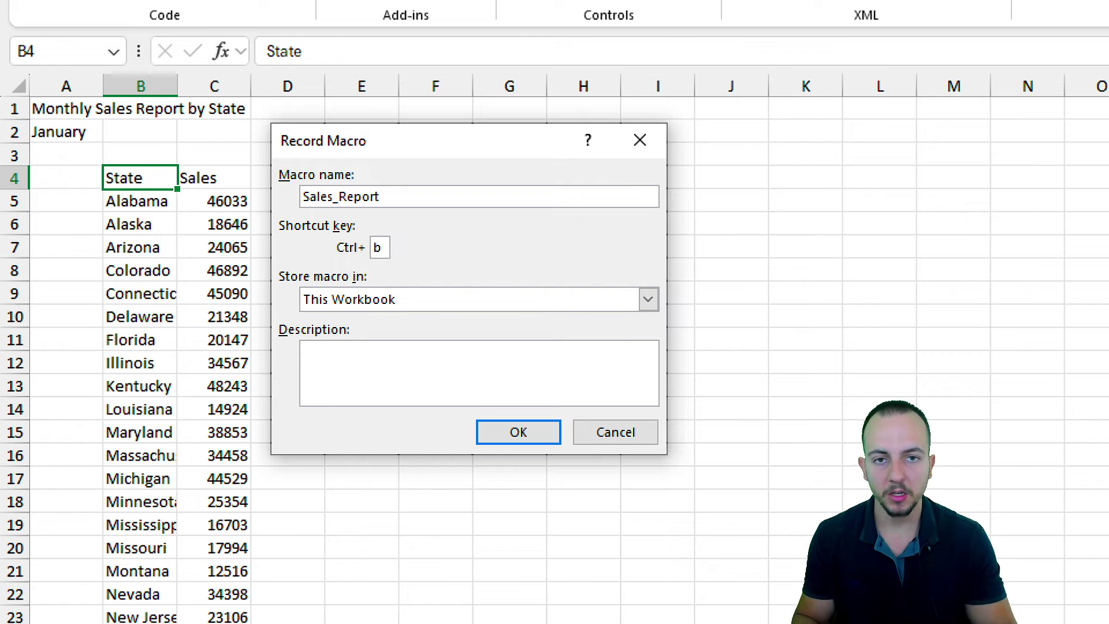
{"action": "type", "text": "A"}
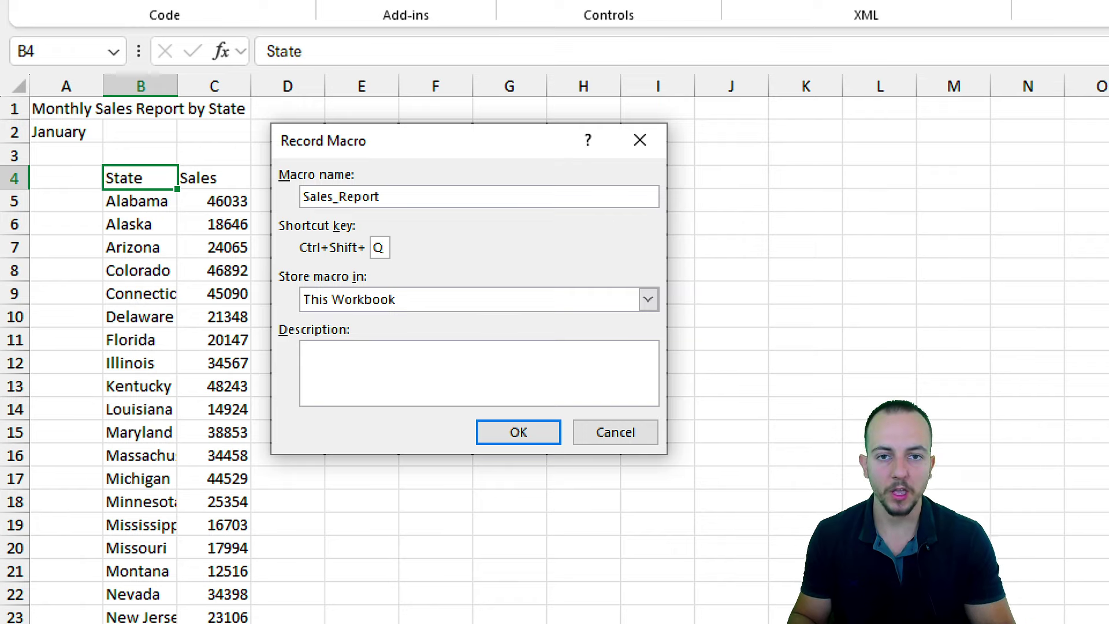
{"action": "key", "text": "BackSpace"}
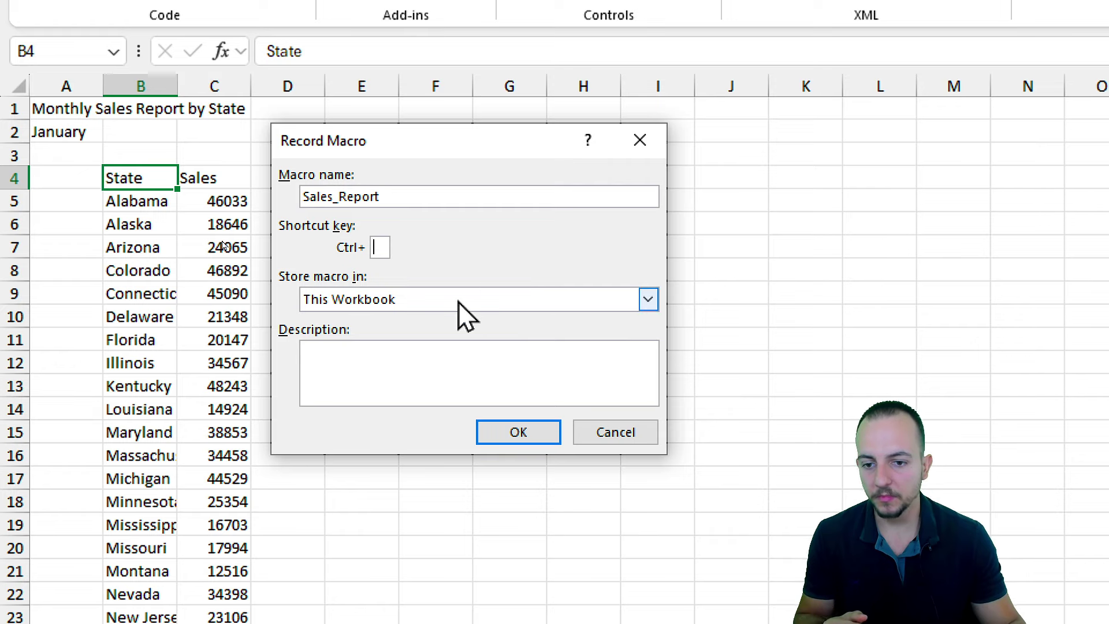
Step: Store the Sales_Report macro in This Workbook without a description and start recording
{"action": "left_click", "coordinate": [367, 362]}
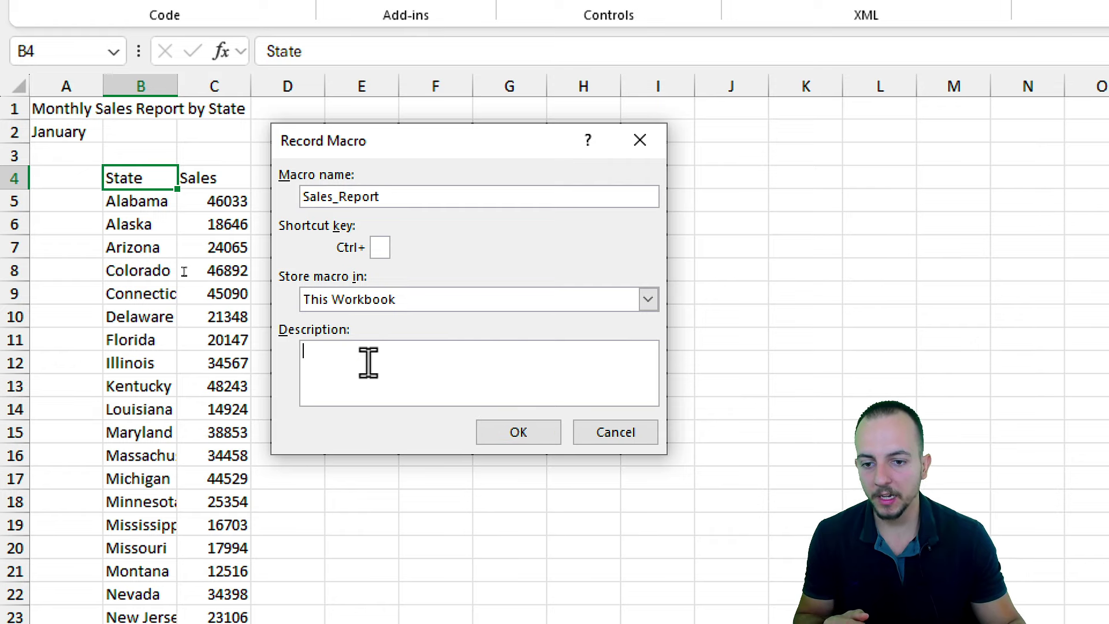
{"action": "left_click", "coordinate": [372, 297]}
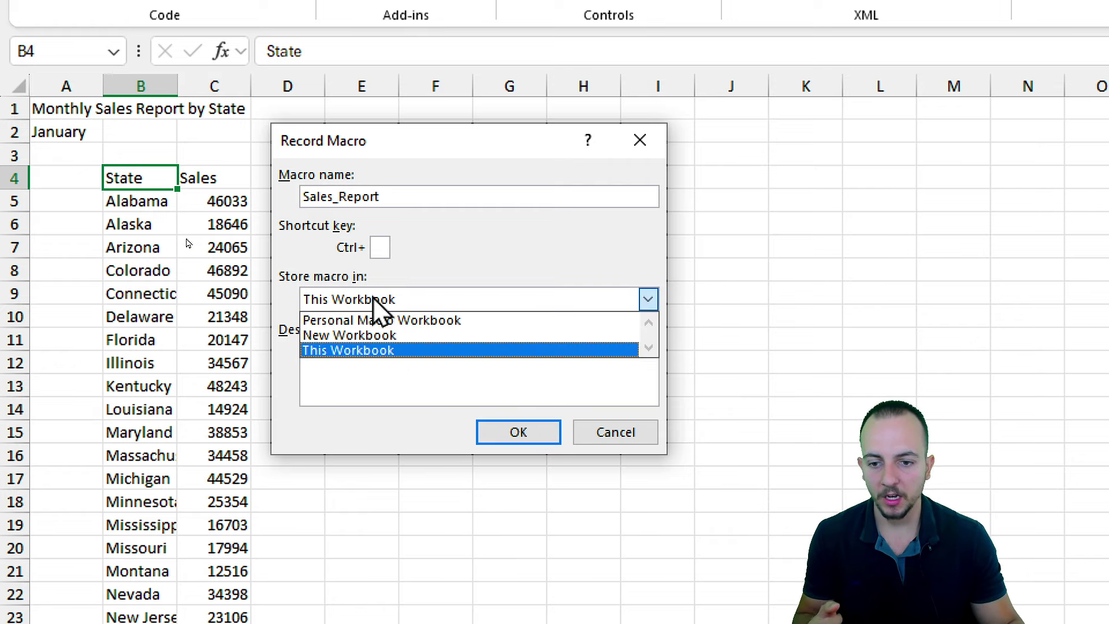
{"action": "left_click", "coordinate": [408, 350]}
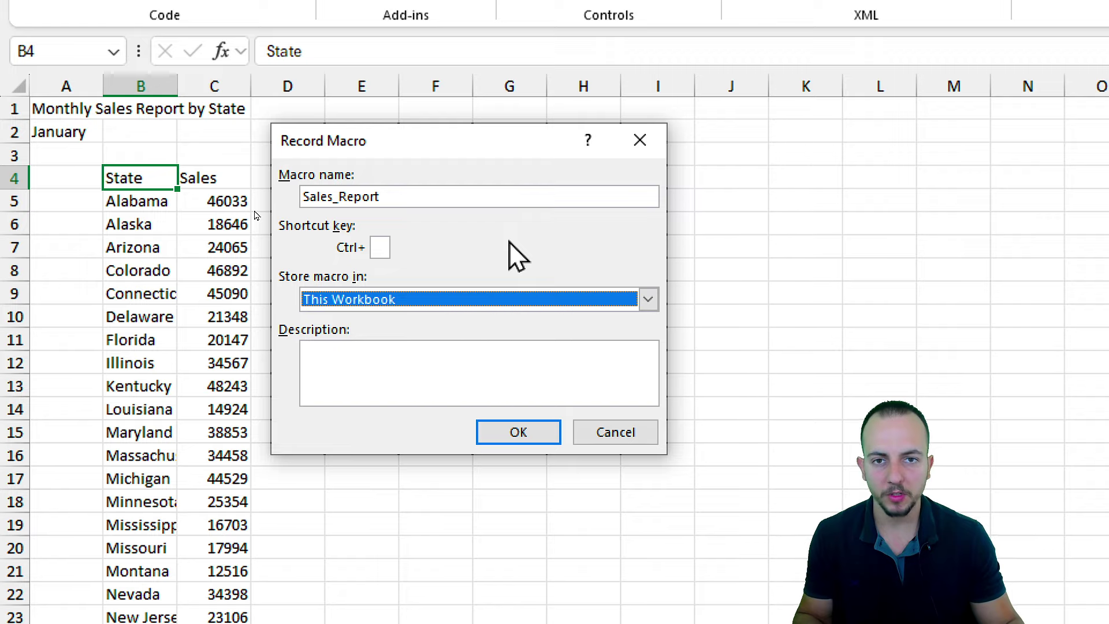
{"action": "left_click", "coordinate": [519, 436]}
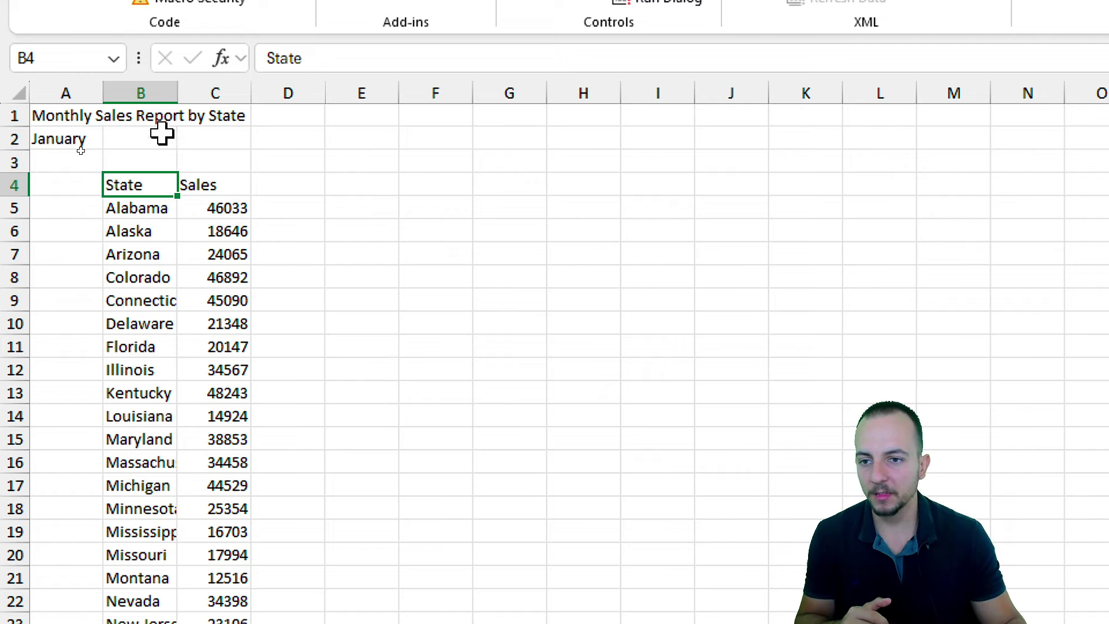
Step: Select columns B and C and widen both equally so the full state names fit
{"action": "left_click", "coordinate": [149, 94]}
{"action": "left_click_drag", "start_coordinate": [149, 98], "coordinate": [206, 102]}
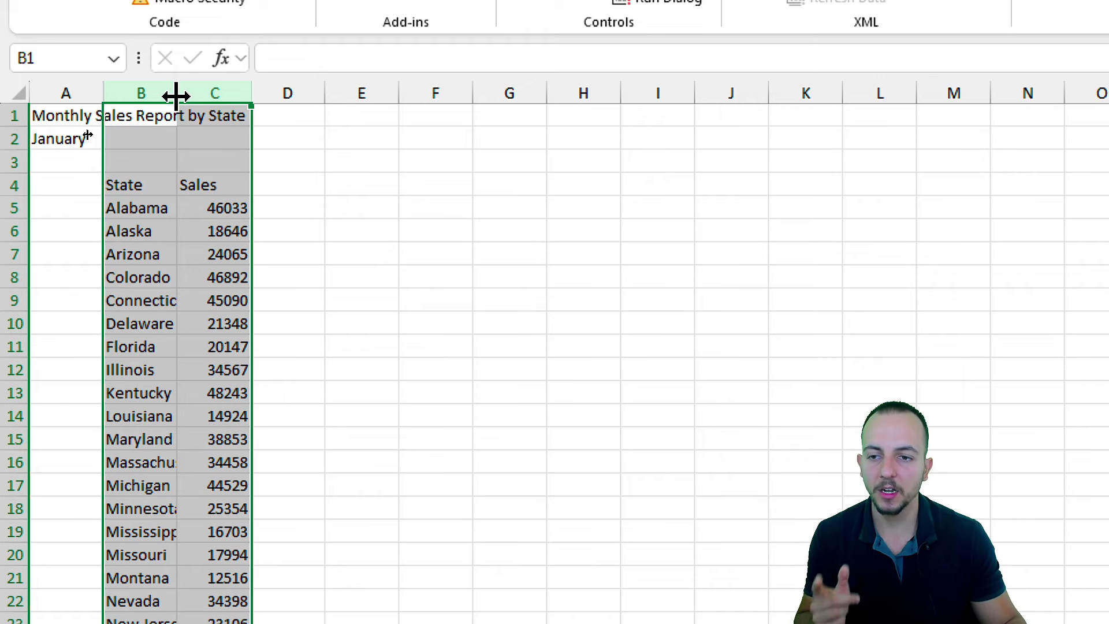
{"action": "left_click_drag", "start_coordinate": [176, 96], "coordinate": [230, 97]}
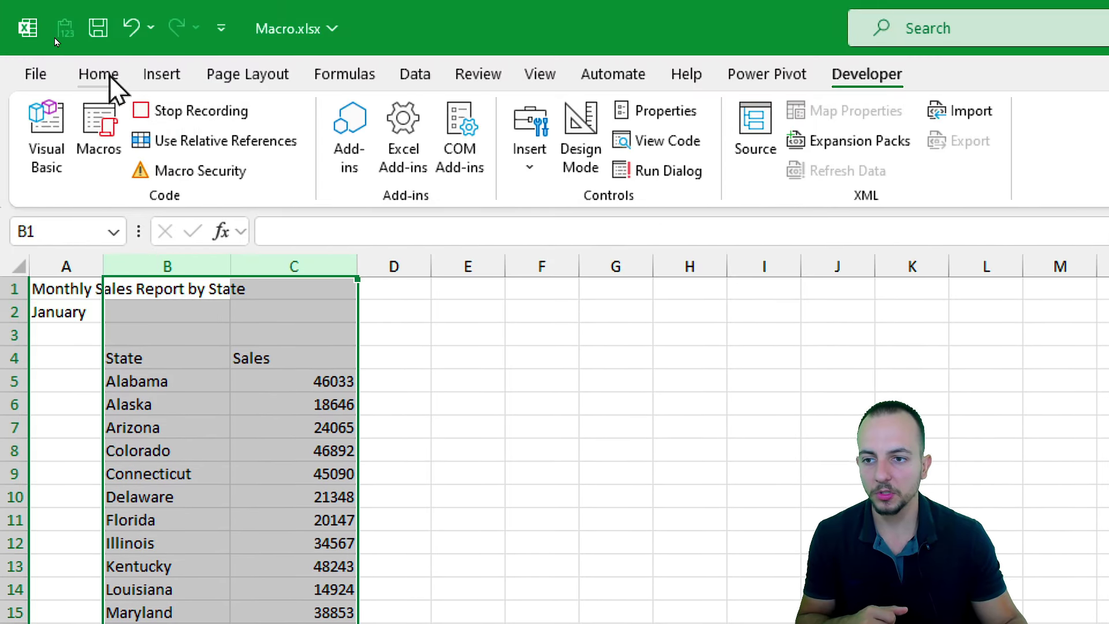
Step: Align the contents of columns B and C to the middle vertically and centre them horizontally
{"action": "left_click", "coordinate": [107, 75]}
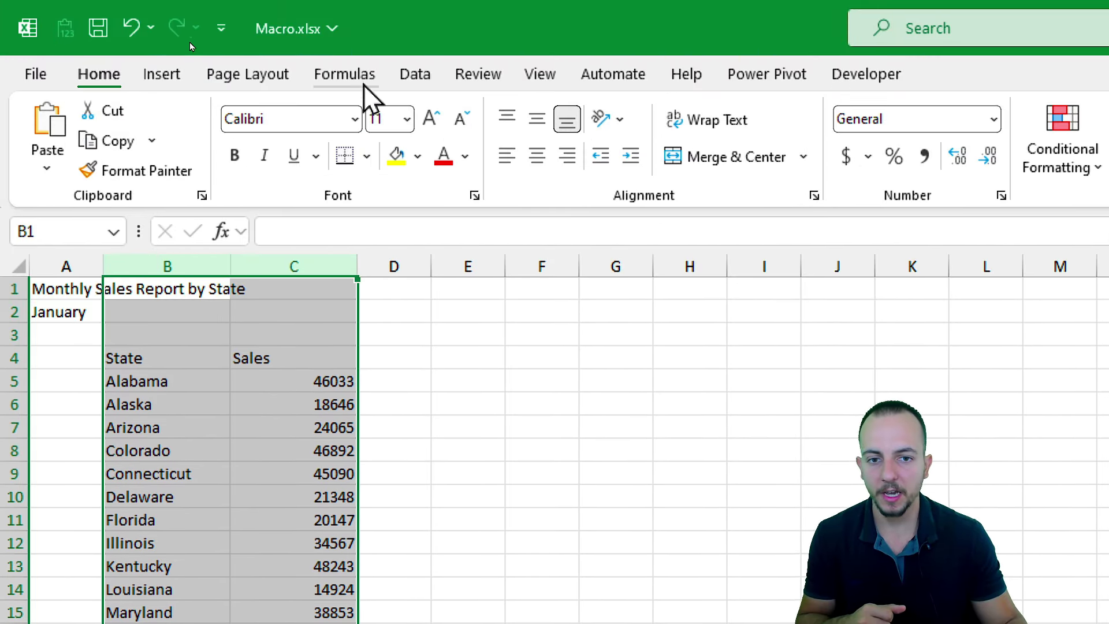
{"action": "left_click", "coordinate": [537, 122]}
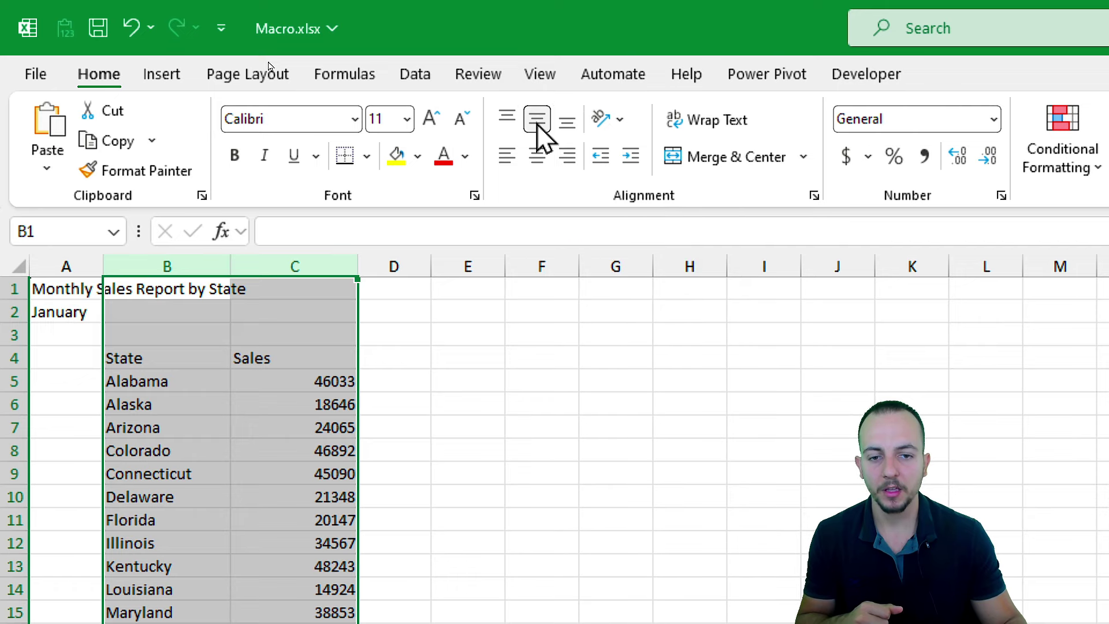
{"action": "left_click", "coordinate": [537, 156]}
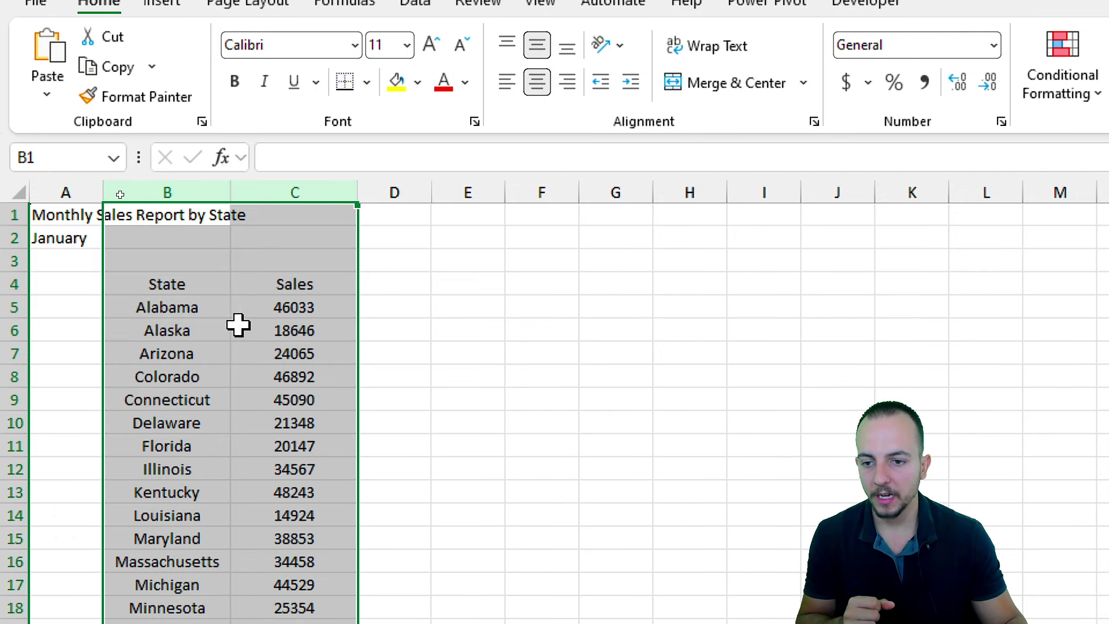
Step: Format the State and Sales header cells B4:C4 with bold text, a standard green fill and a white font
{"action": "left_click_drag", "start_coordinate": [219, 283], "coordinate": [247, 283]}
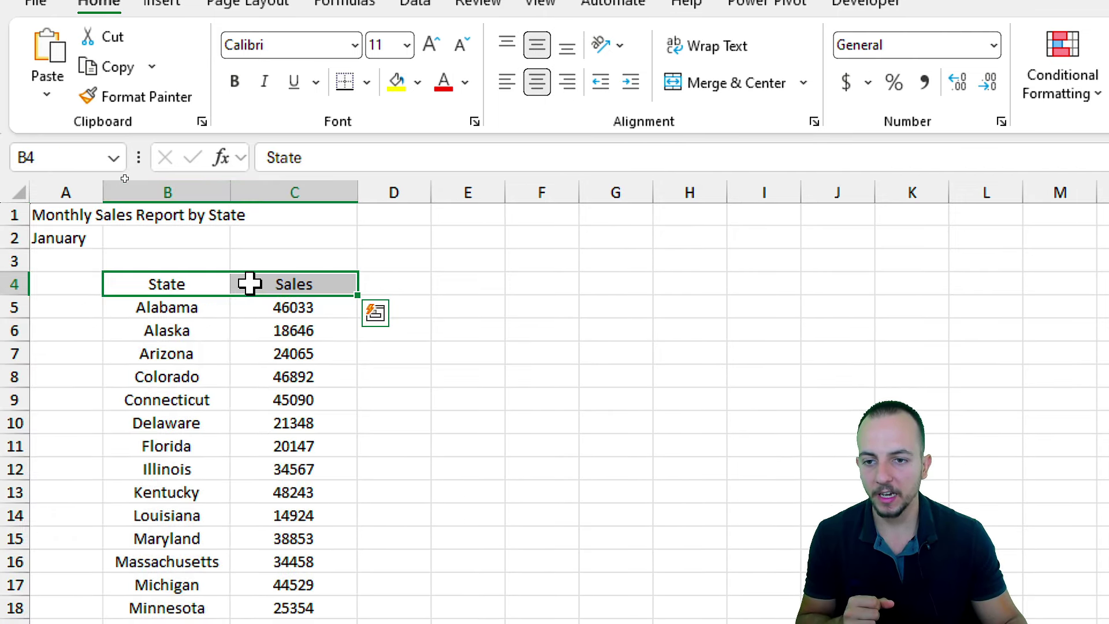
{"action": "left_click", "coordinate": [237, 82]}
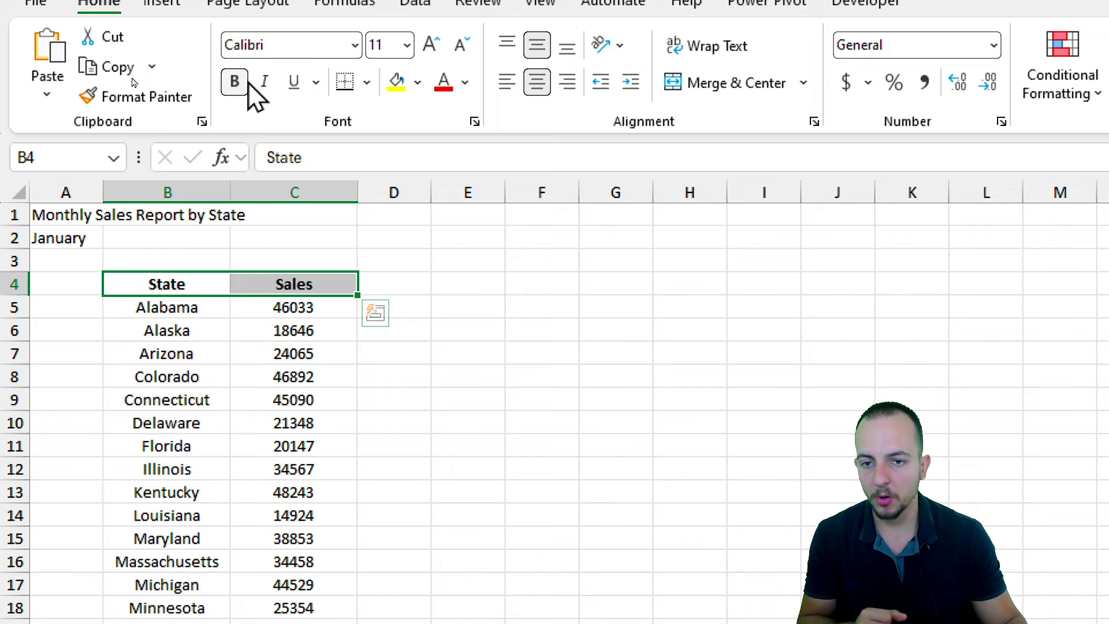
{"action": "left_click", "coordinate": [417, 84]}
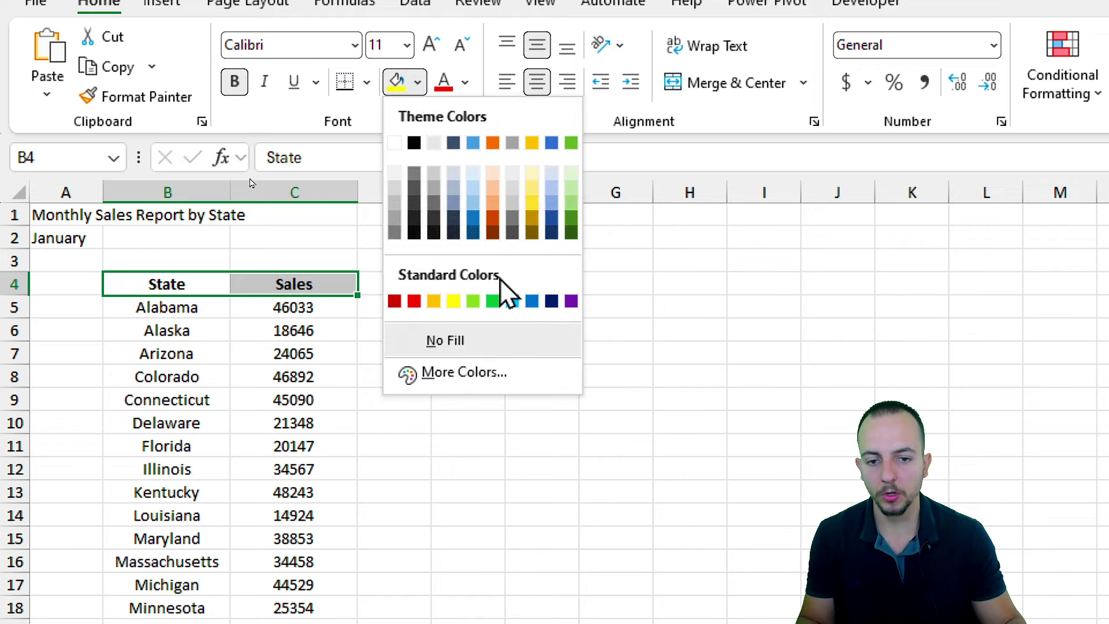
{"action": "left_click", "coordinate": [493, 301]}
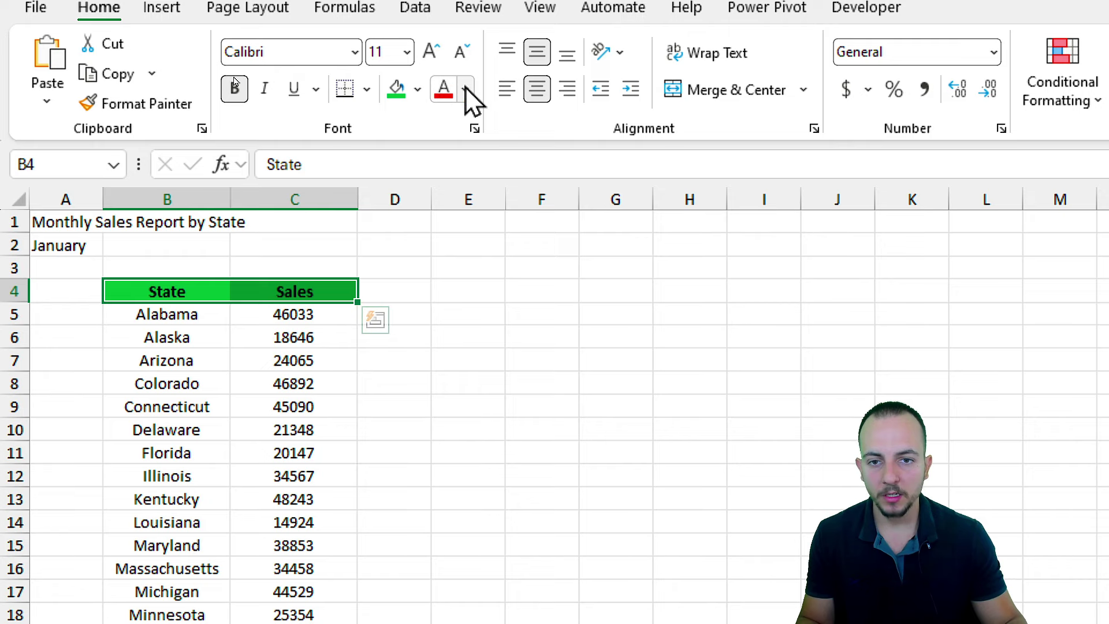
{"action": "left_click", "coordinate": [465, 82]}
{"action": "left_click", "coordinate": [442, 186]}
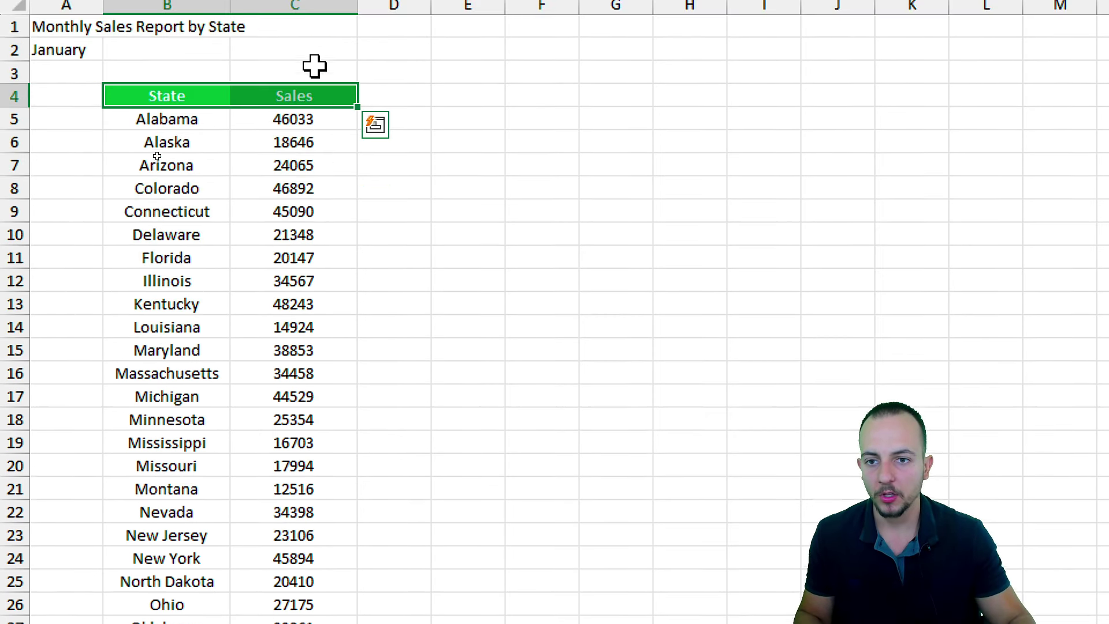
Step: Select all sales values from C5 down to the last state and apply the dollar Accounting number format
{"action": "left_click", "coordinate": [321, 156]}
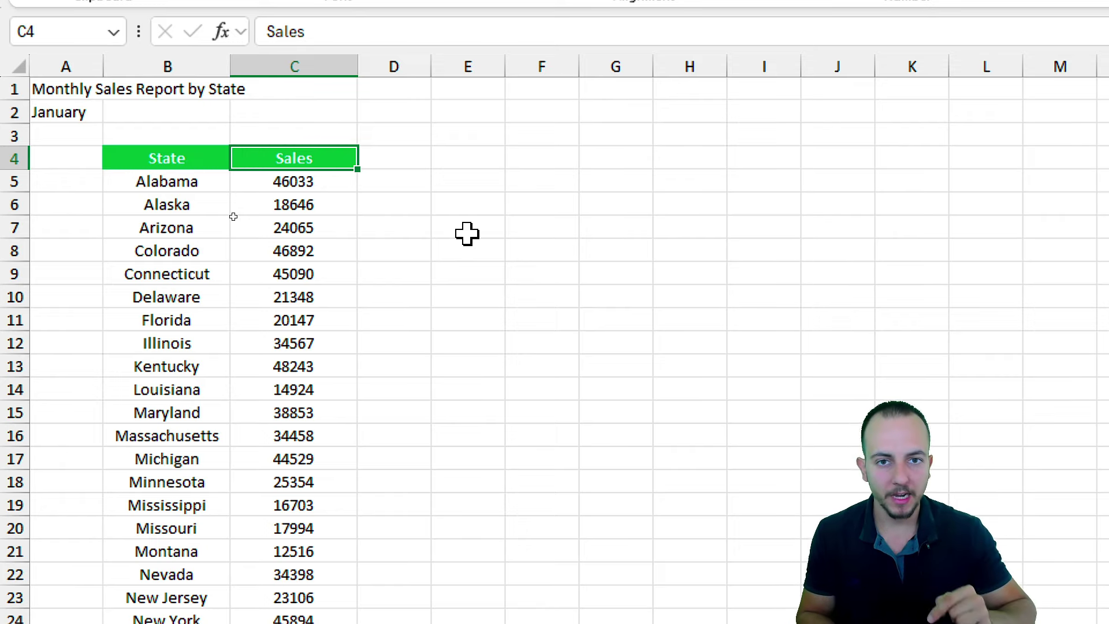
{"action": "key", "text": "Down"}
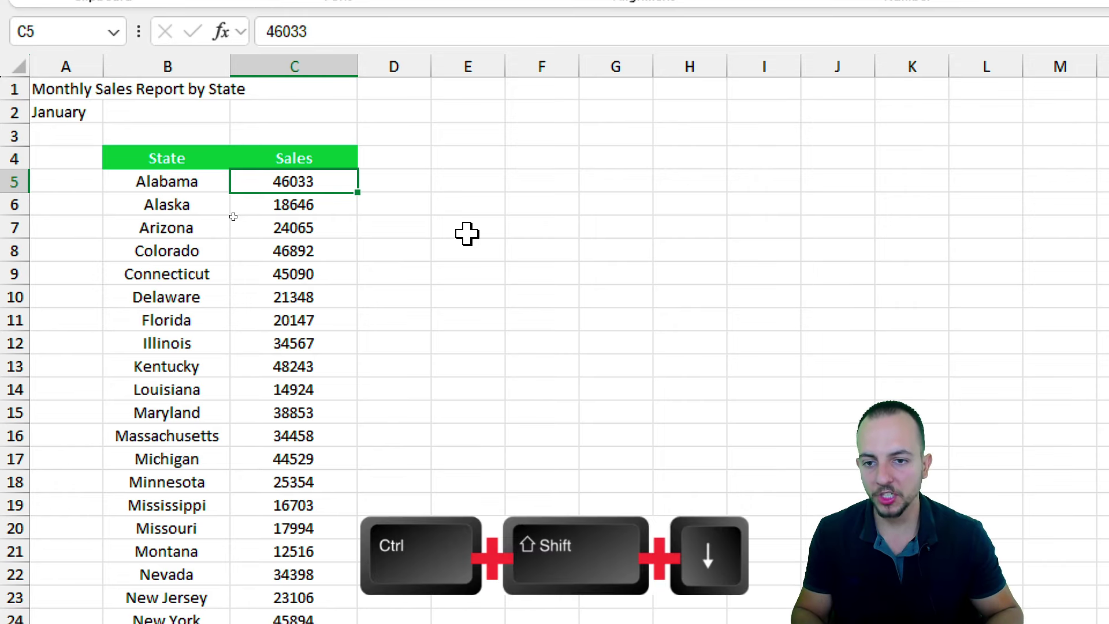
{"action": "key", "text": "ctrl+shift+Down"}
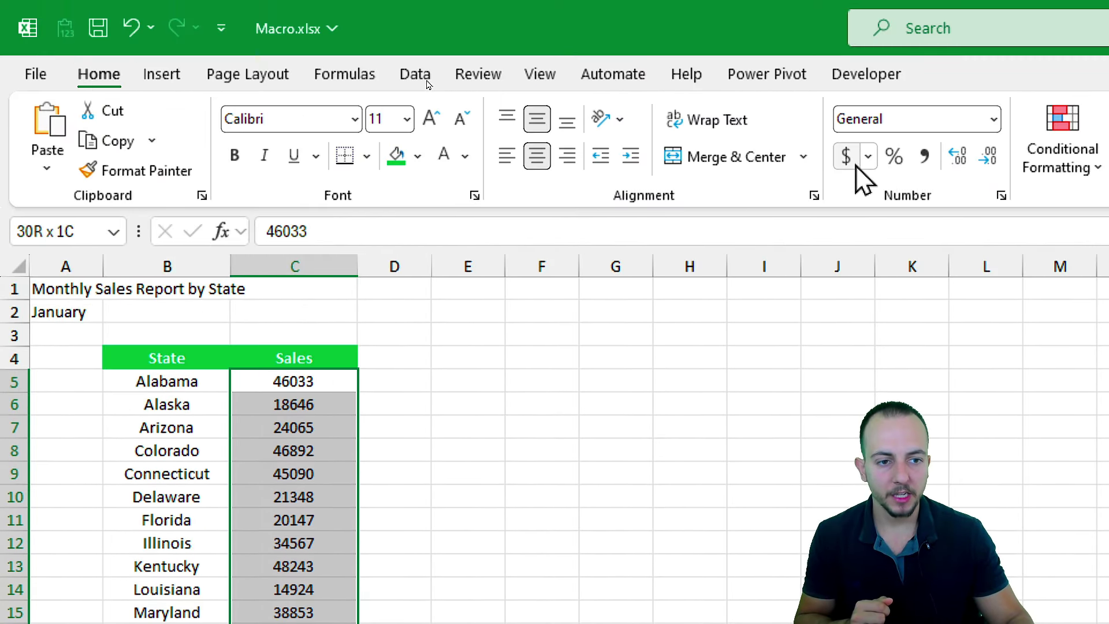
{"action": "left_click", "coordinate": [852, 162]}
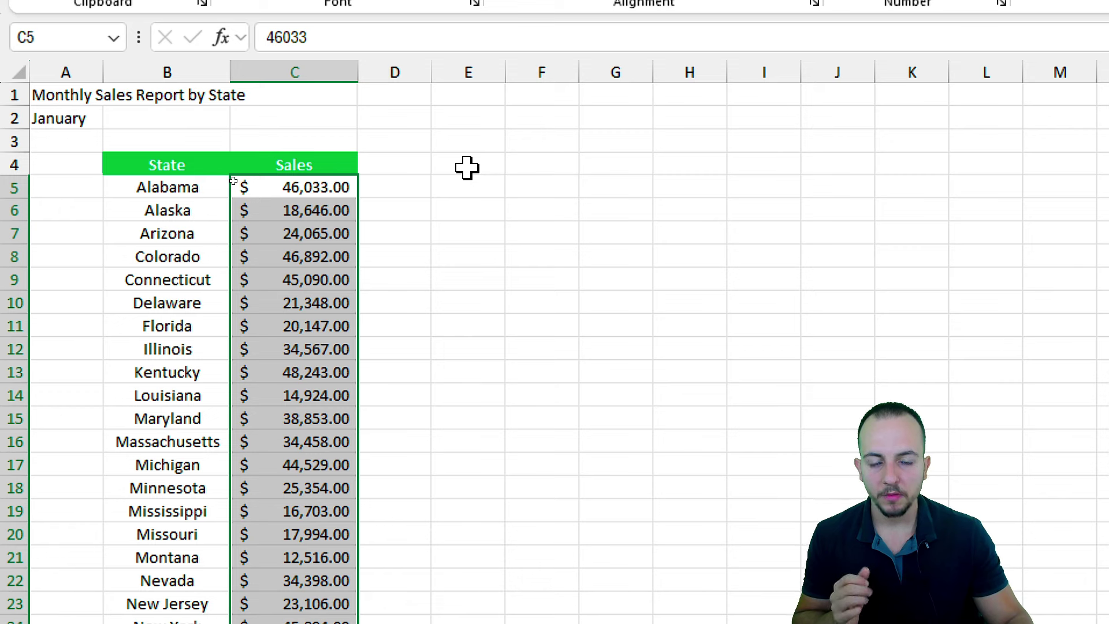
Step: Enter the labels "Minimum Goal:" in E4 and "Sales Goal:" in E5, and widen columns E and F equally
{"action": "left_click", "coordinate": [467, 168]}
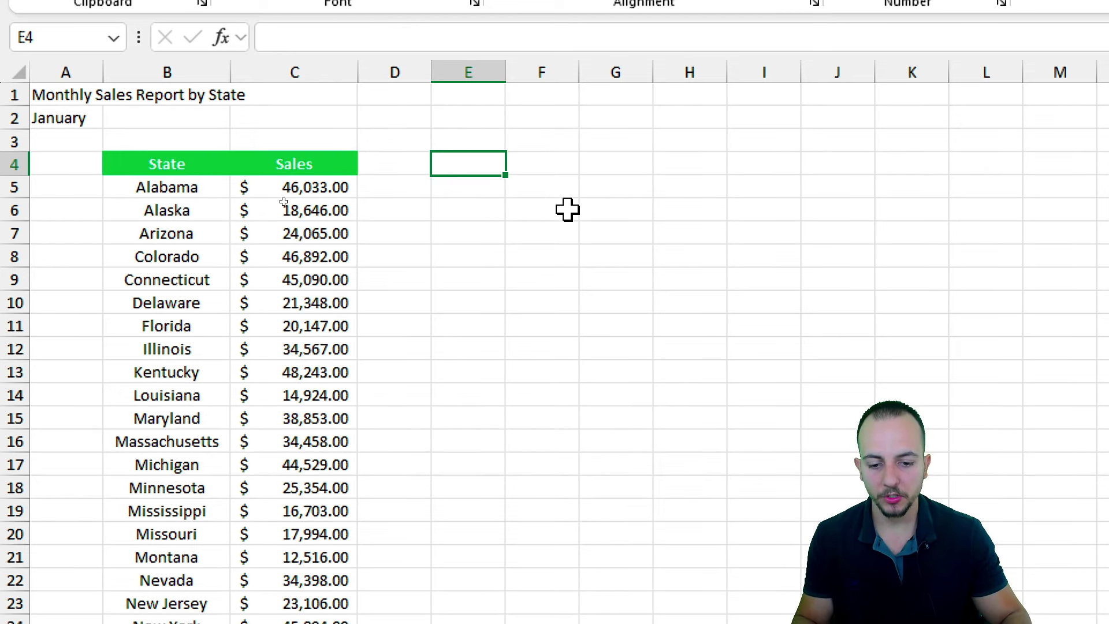
{"action": "type", "text": "Minimum Goal:"}
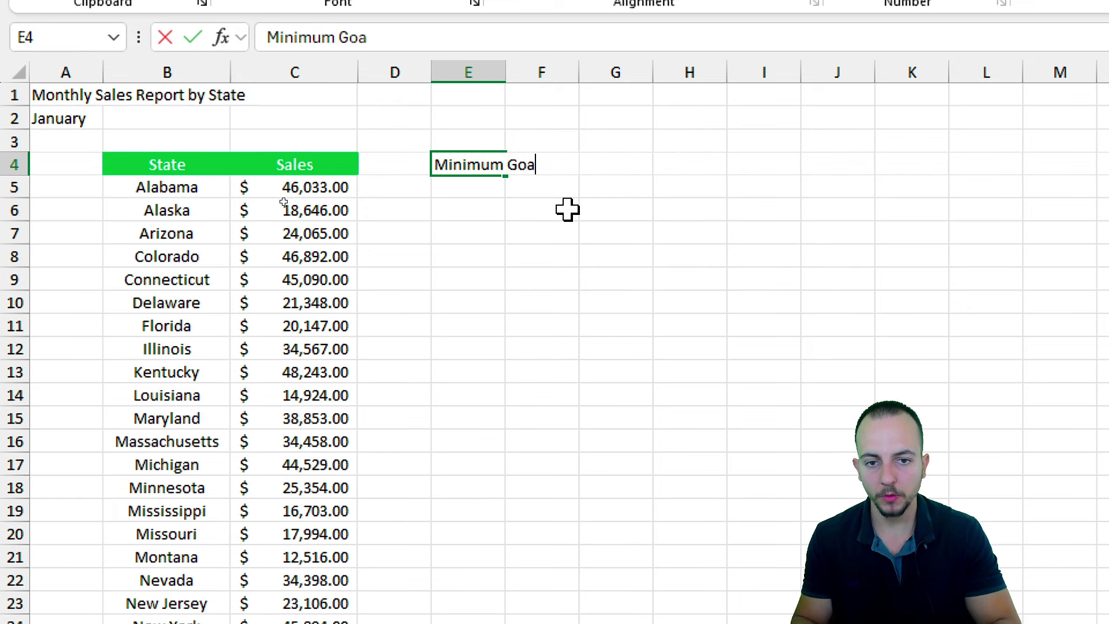
{"action": "key", "text": "Return"}
{"action": "type", "text": "Sales Goa"}
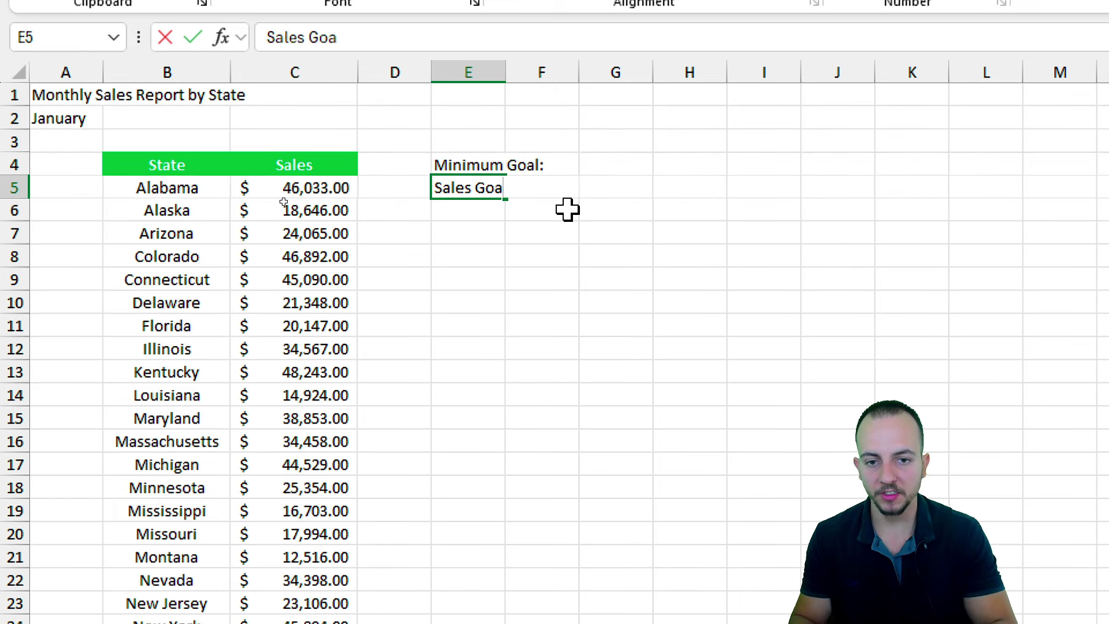
{"action": "type", "text": "l:"}
{"action": "key", "text": "Return"}
{"action": "left_click_drag", "start_coordinate": [491, 76], "coordinate": [558, 76]}
Step: Enter 20000 as the minimum goal in F4 and 35000 as the sales goal in F5, both in dollar Accounting format
{"action": "left_click", "coordinate": [601, 163]}
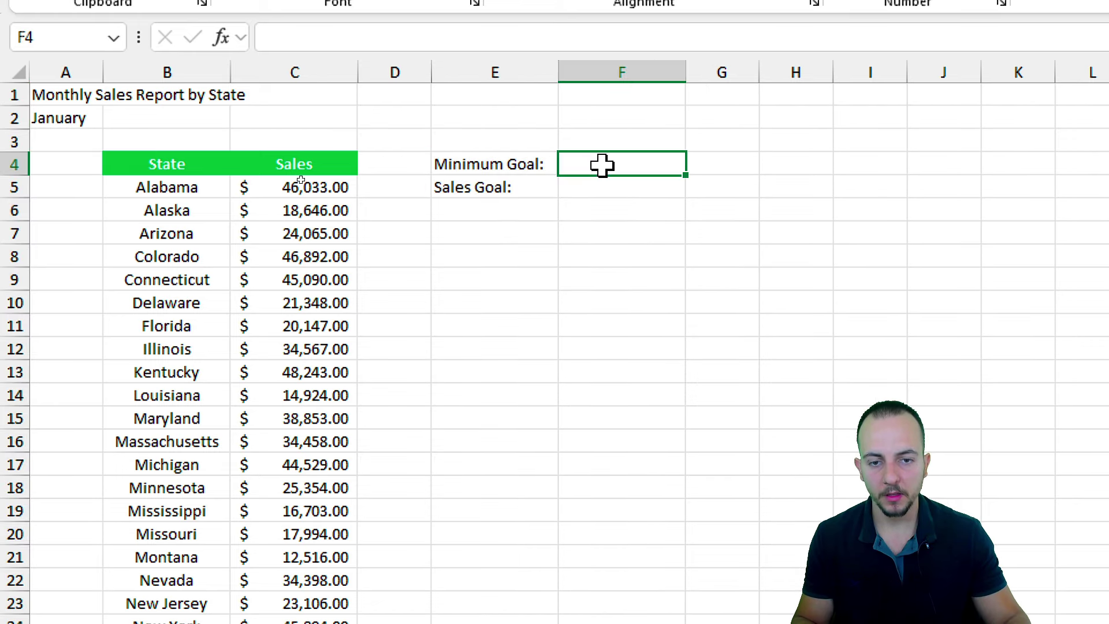
{"action": "type", "text": "20000"}
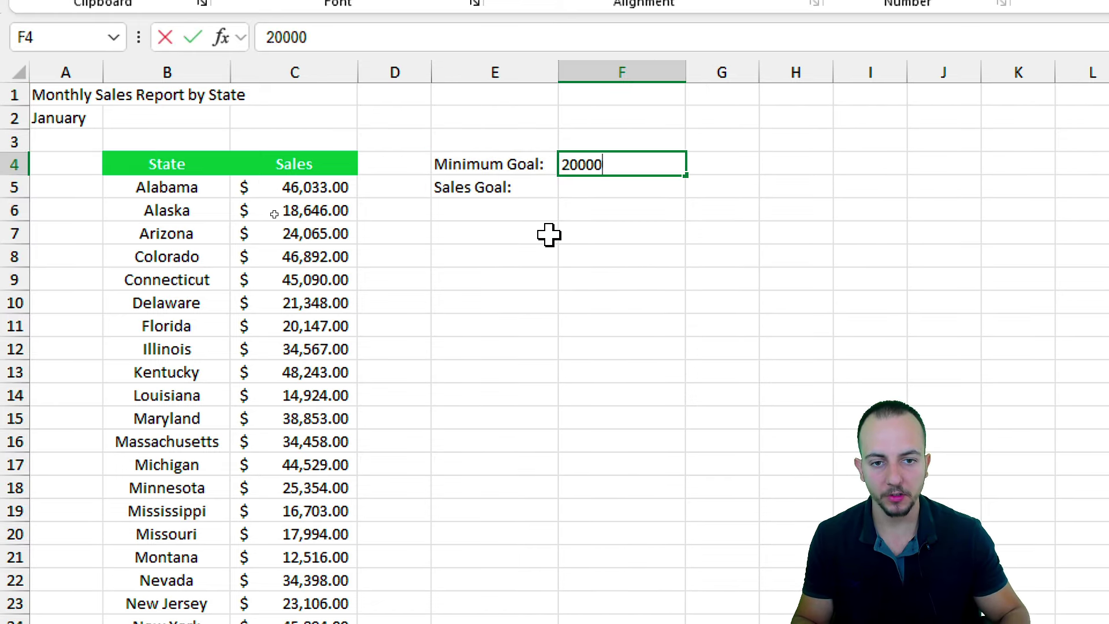
{"action": "key", "text": "Return"}
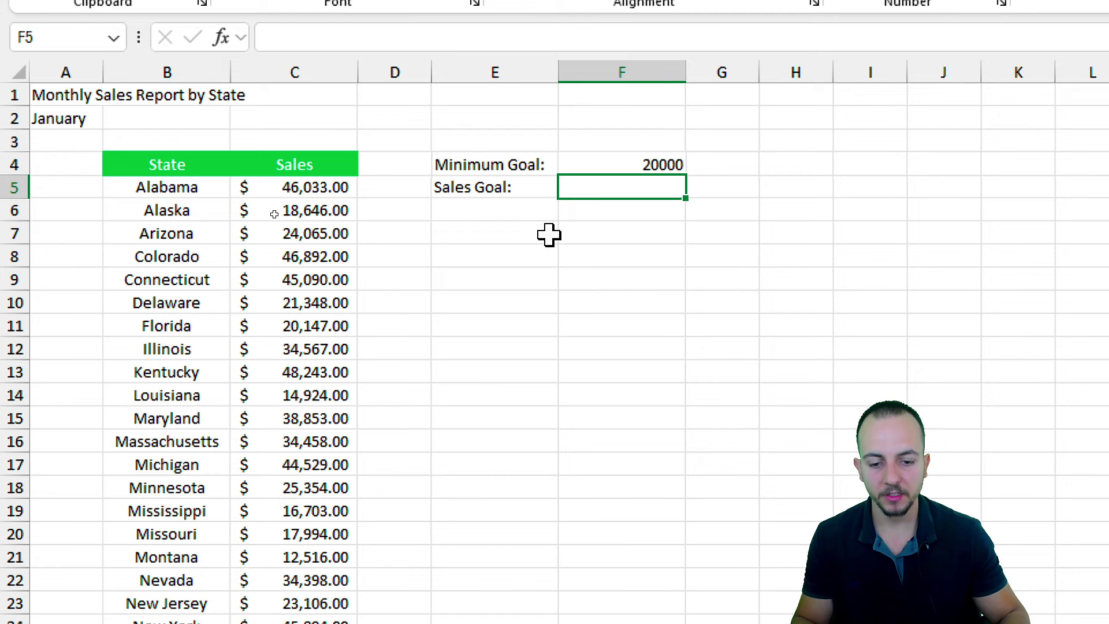
{"action": "type", "text": "35000"}
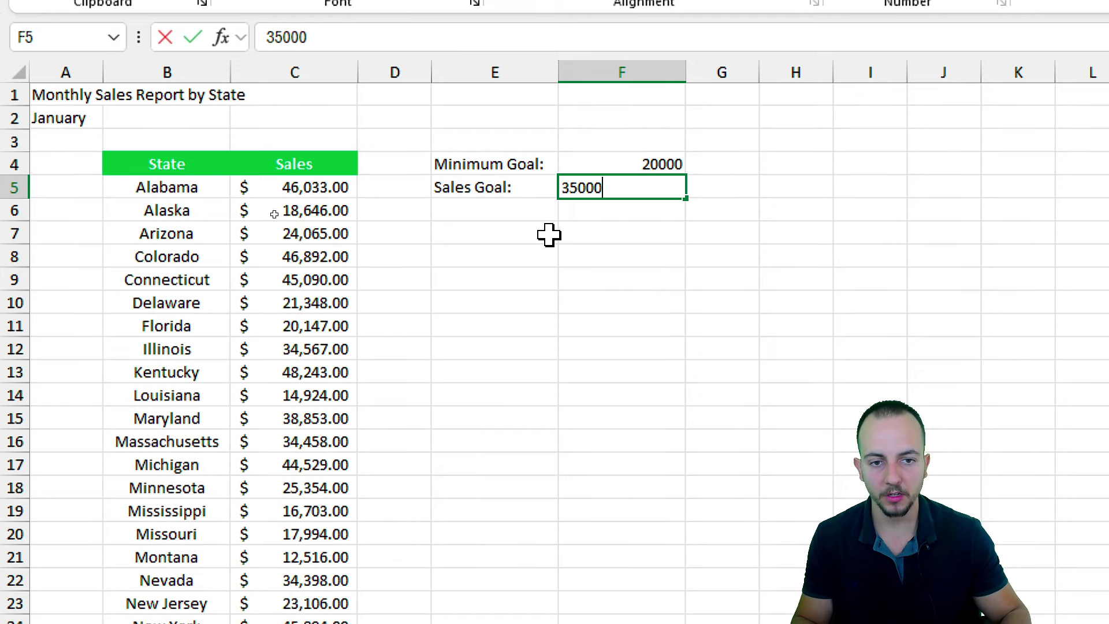
{"action": "key", "text": "Return"}
{"action": "left_click_drag", "start_coordinate": [636, 162], "coordinate": [635, 186]}
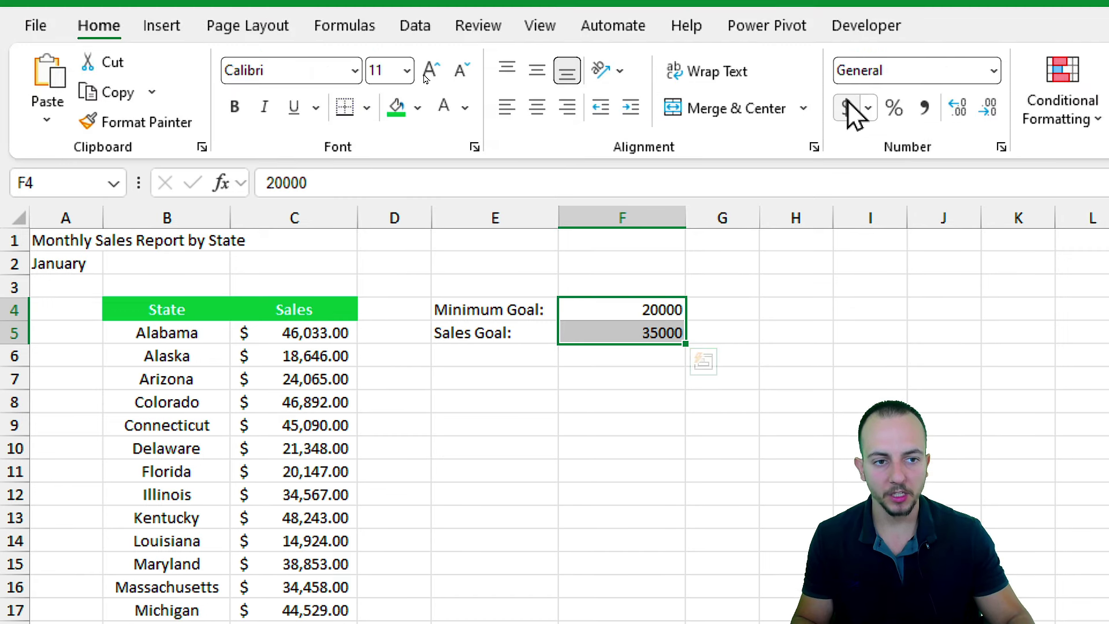
{"action": "left_click", "coordinate": [847, 107]}
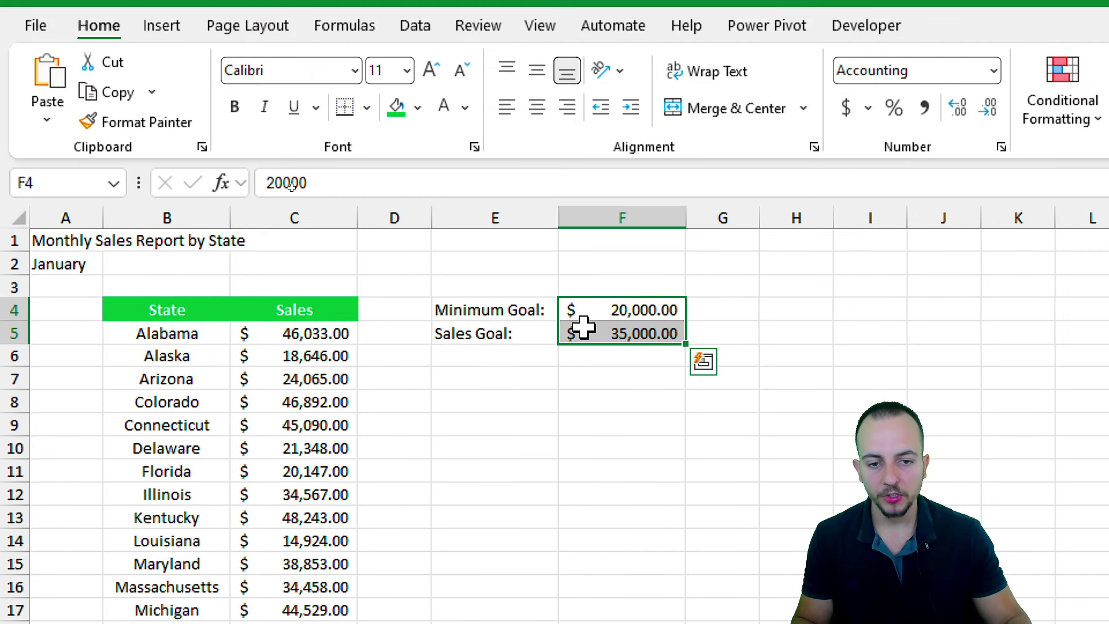
Step: Fill the minimum goal cell F4 with the lightest gold and the sales goal cell F5 with the lightest green
{"action": "left_click", "coordinate": [593, 310]}
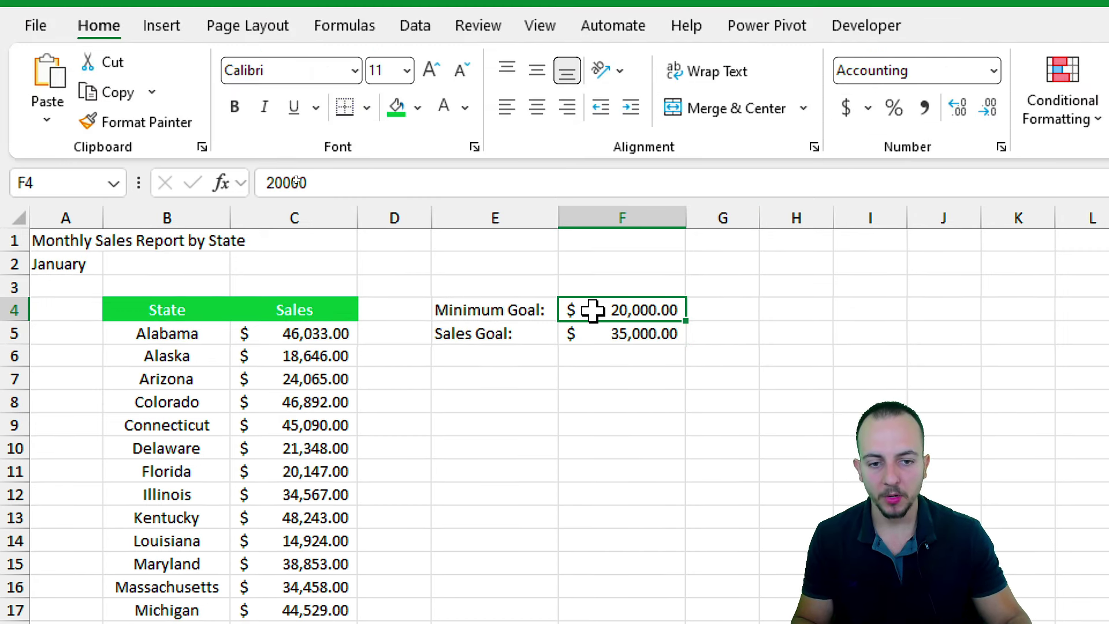
{"action": "left_click", "coordinate": [418, 107]}
{"action": "left_click", "coordinate": [532, 197]}
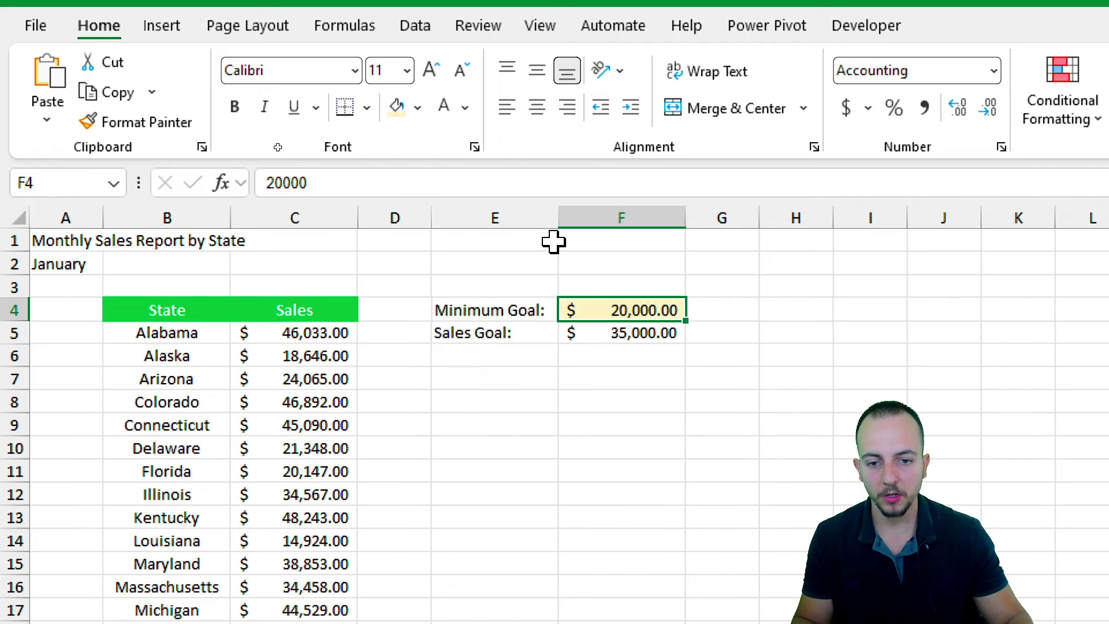
{"action": "left_click", "coordinate": [578, 333]}
{"action": "left_click", "coordinate": [417, 107]}
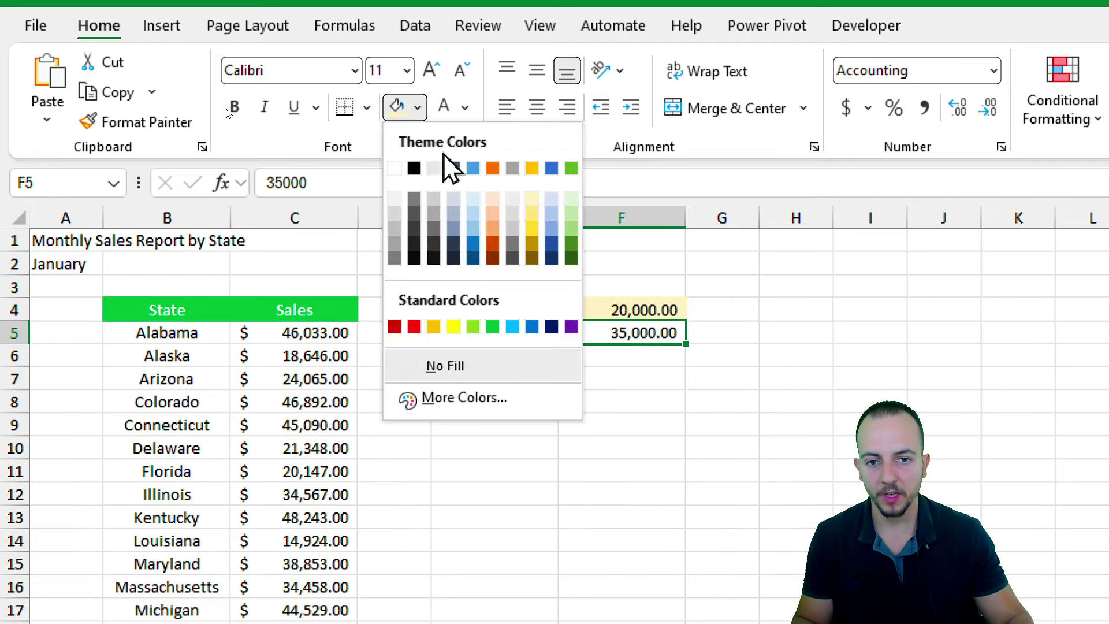
{"action": "left_click", "coordinate": [568, 197]}
{"action": "left_click", "coordinate": [586, 310]}
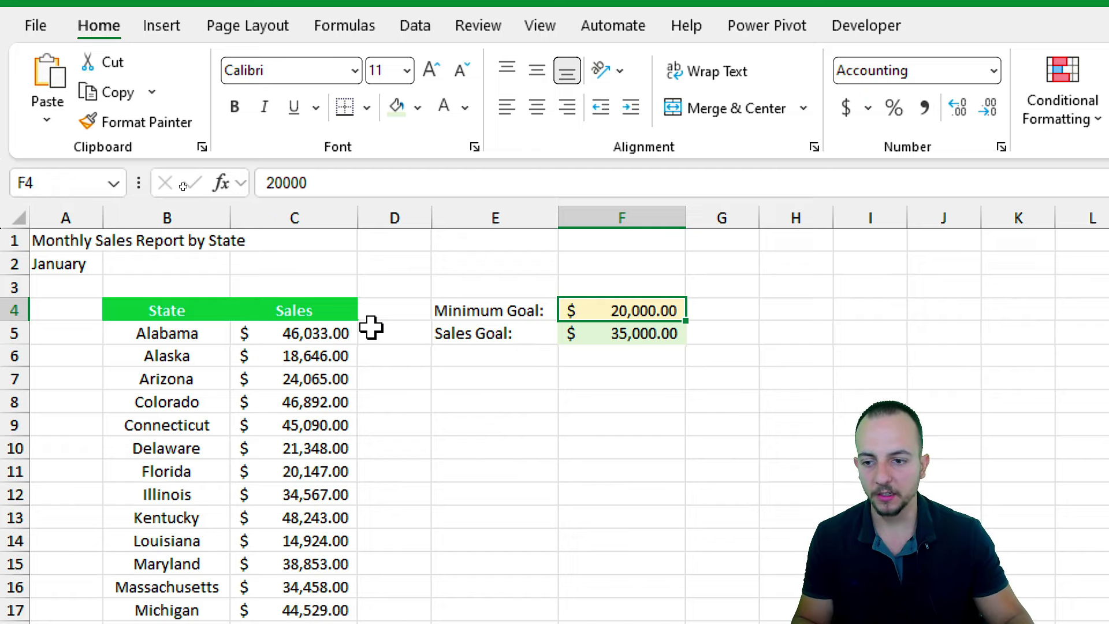
Step: Add a Greater Than highlight rule to all sales values from C5 down, comparing with =$F$4 and using Yellow Fill with Dark Yellow Text
{"action": "left_click", "coordinate": [298, 311]}
{"action": "key", "text": "Down"}
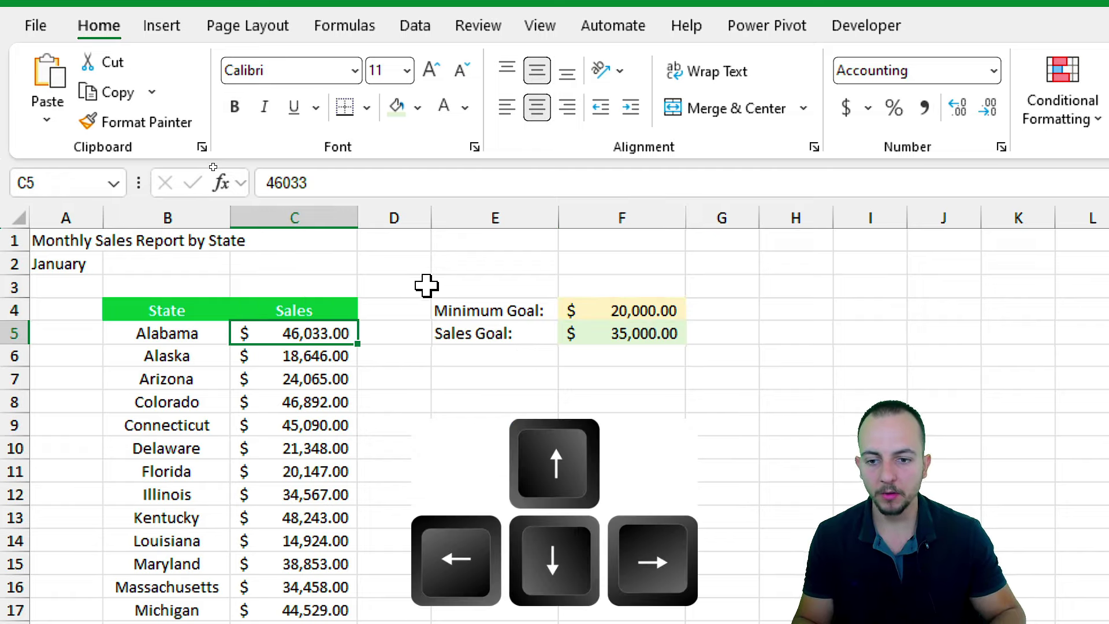
{"action": "key", "text": "ctrl+shift+Down"}
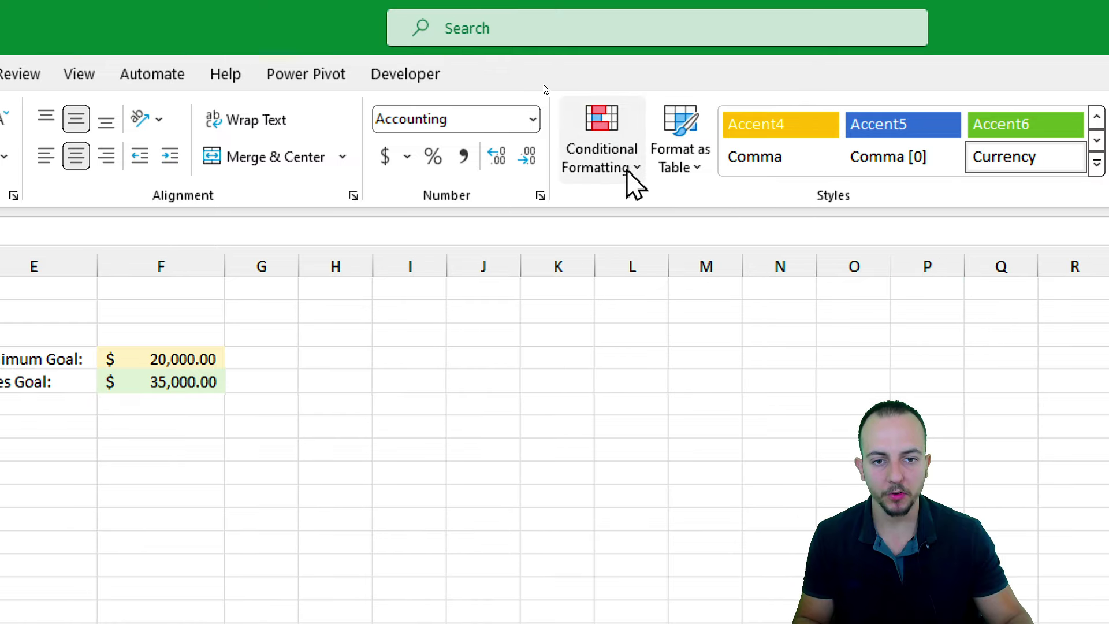
{"action": "left_click", "coordinate": [676, 168]}
{"action": "mouse_move", "coordinate": [698, 231]}
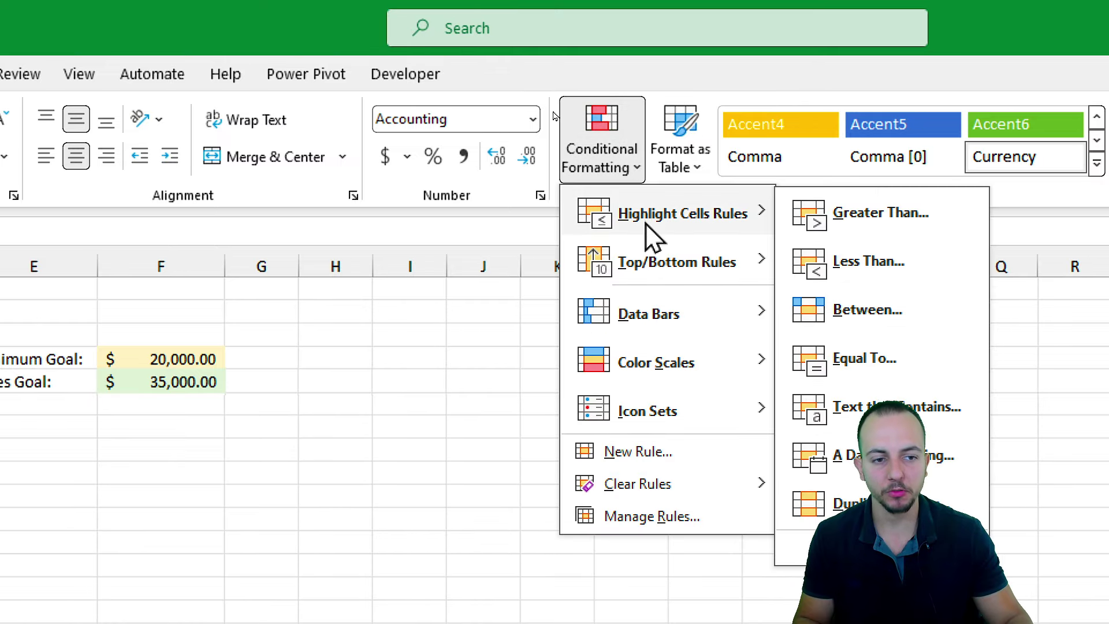
{"action": "left_click", "coordinate": [882, 223]}
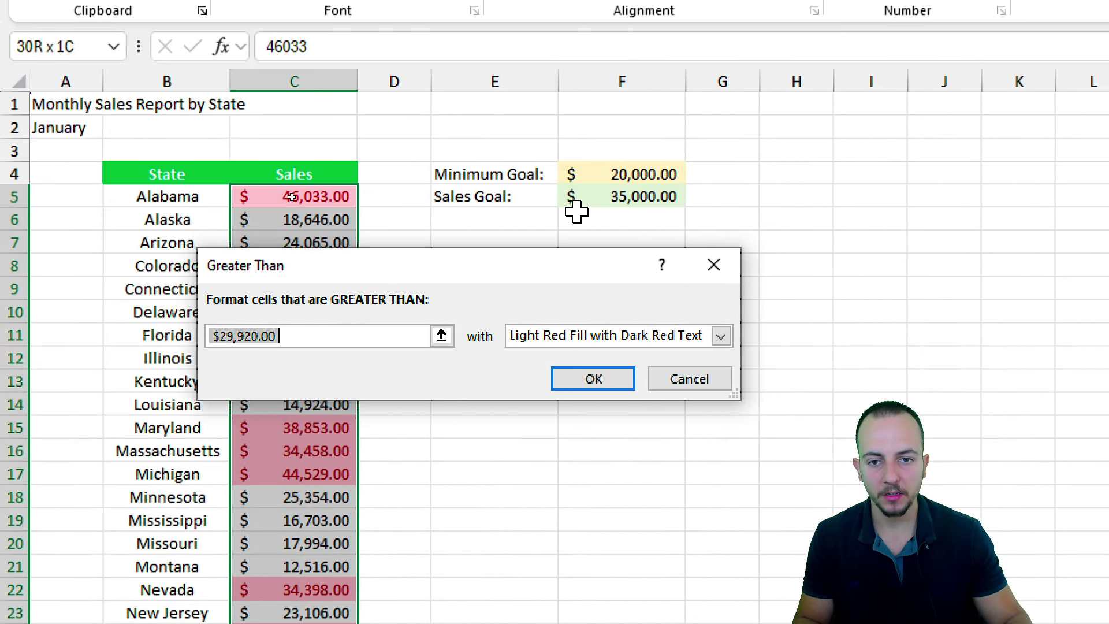
{"action": "left_click", "coordinate": [632, 168]}
{"action": "left_click", "coordinate": [548, 340]}
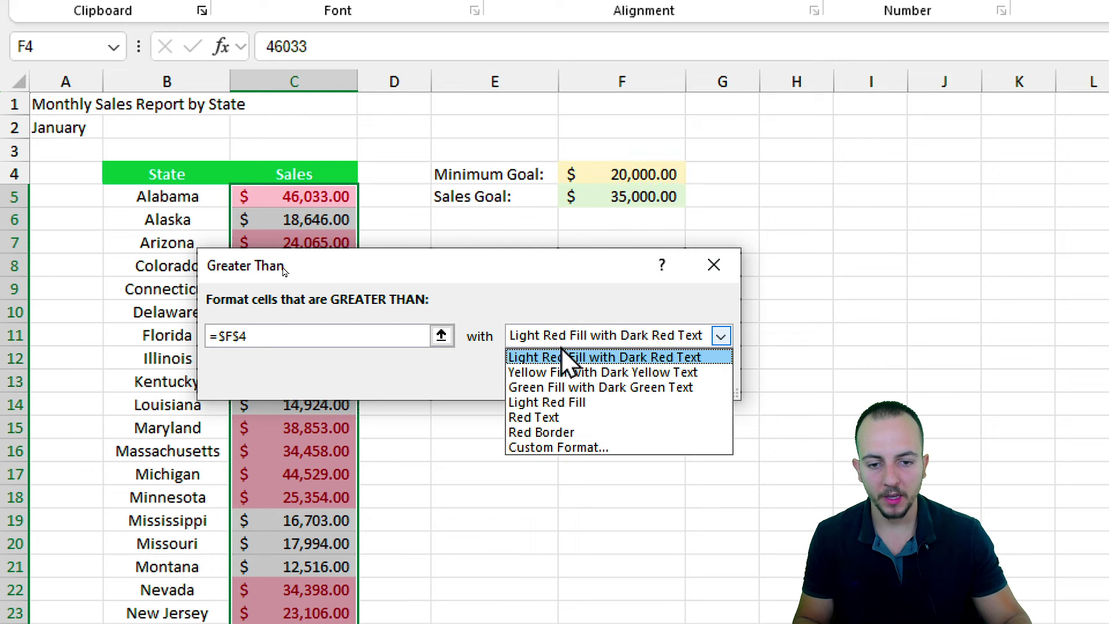
{"action": "left_click", "coordinate": [566, 373]}
{"action": "left_click", "coordinate": [572, 381]}
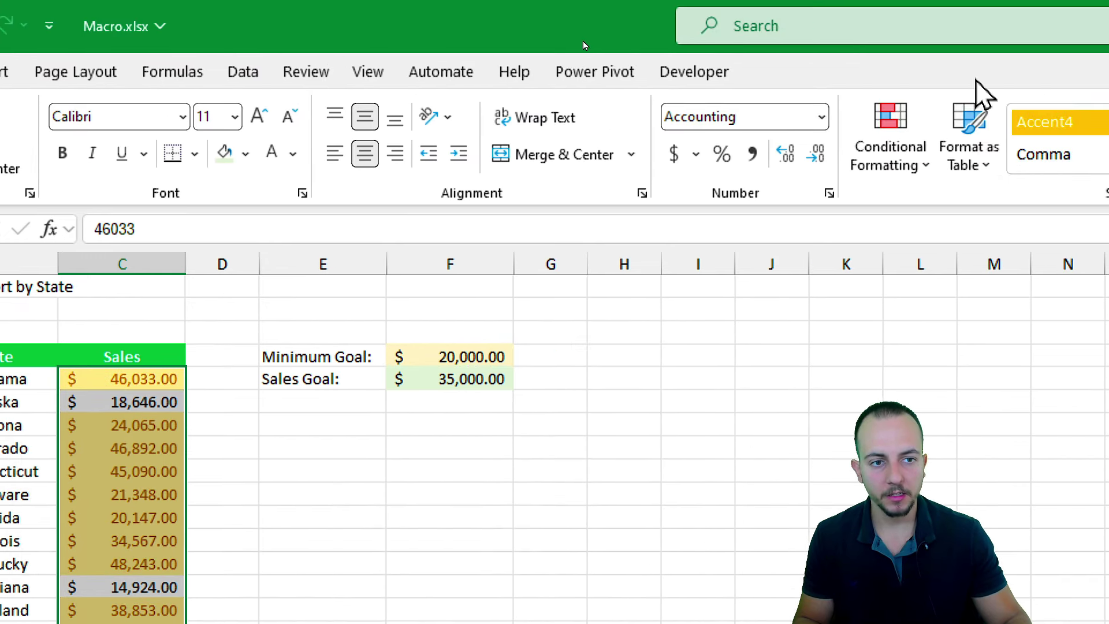
Step: Add a Greater Than highlight rule to the selected sales values, comparing with =$F$5 and using Green Fill with Dark Green Text
{"action": "left_click", "coordinate": [924, 157]}
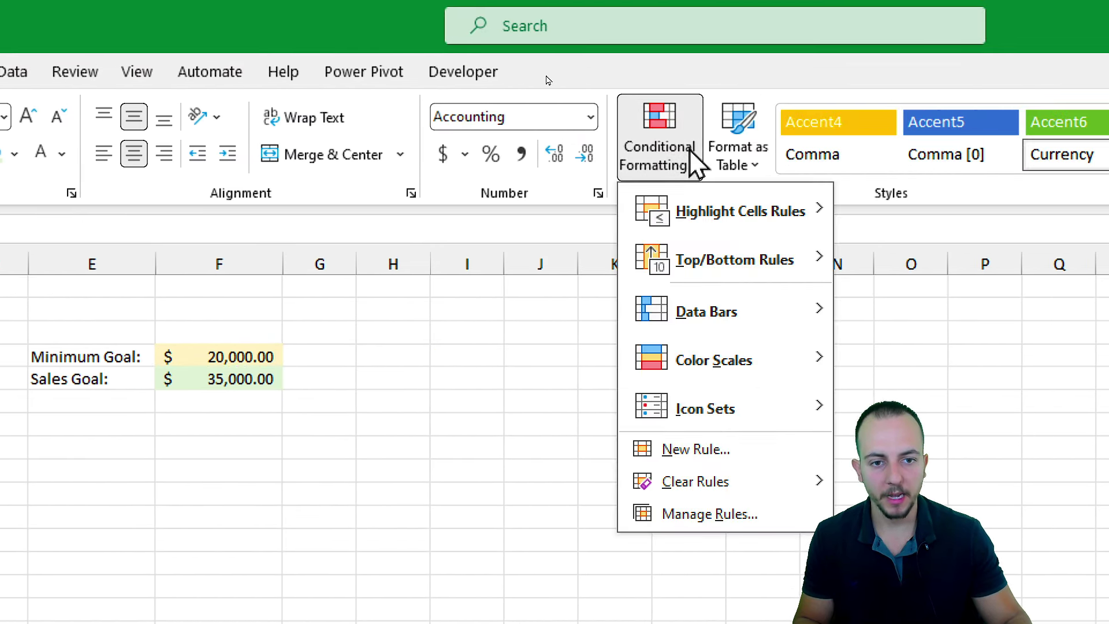
{"action": "mouse_move", "coordinate": [964, 214]}
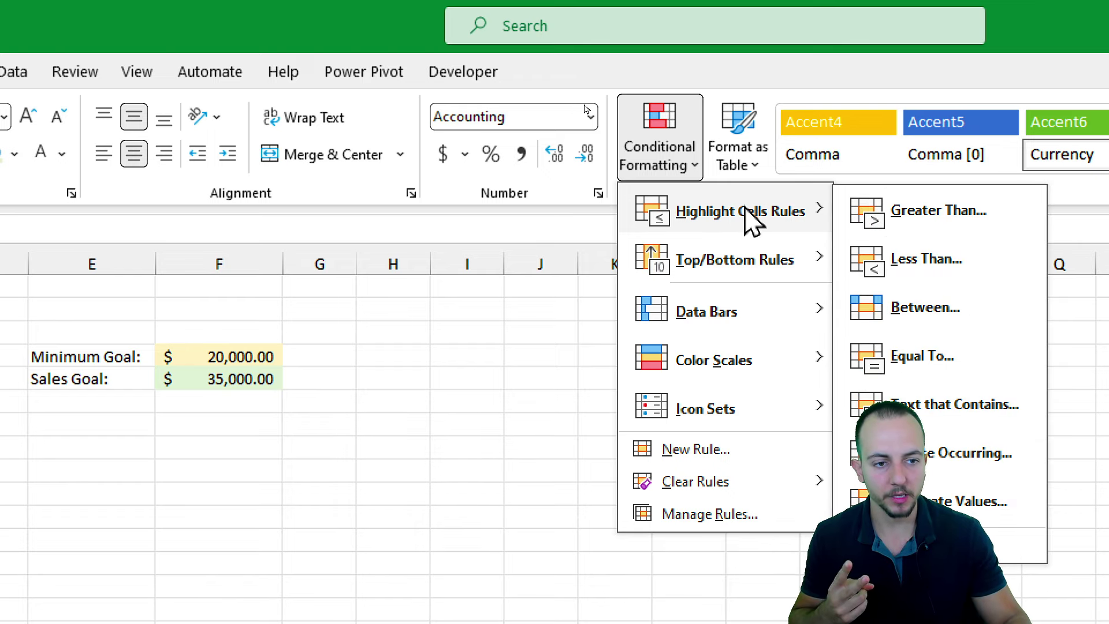
{"action": "left_click", "coordinate": [897, 217]}
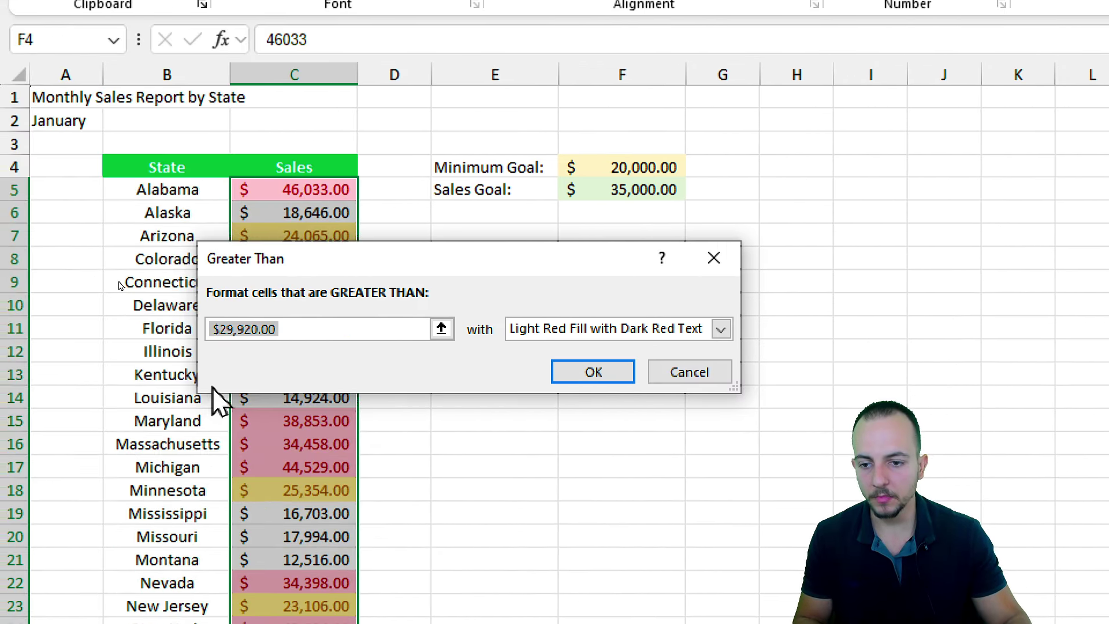
{"action": "left_click", "coordinate": [581, 189]}
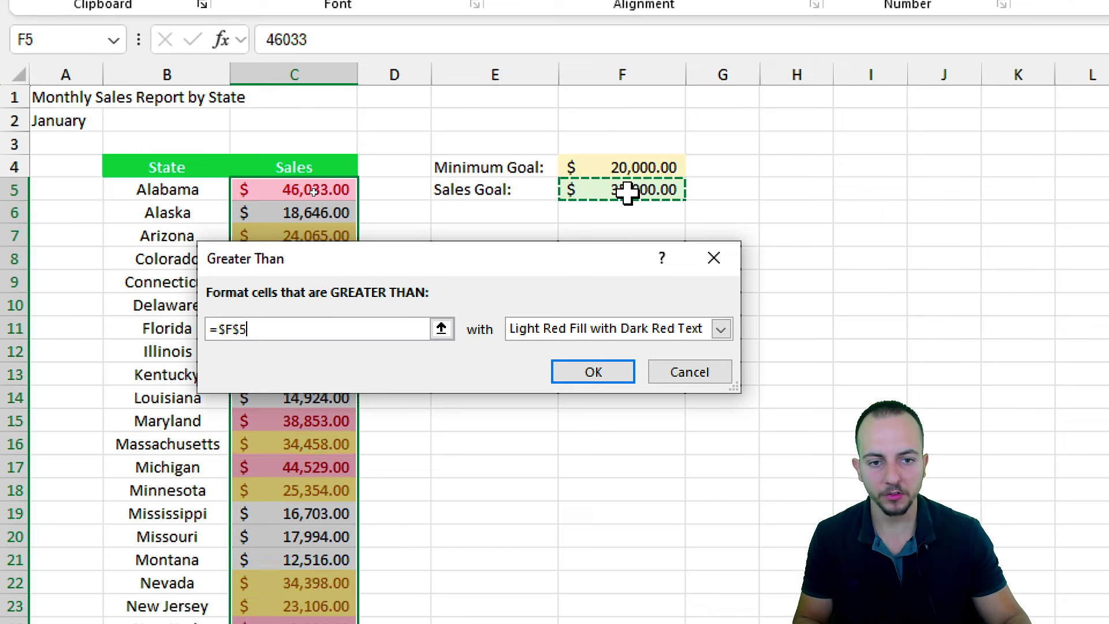
{"action": "left_click", "coordinate": [552, 330]}
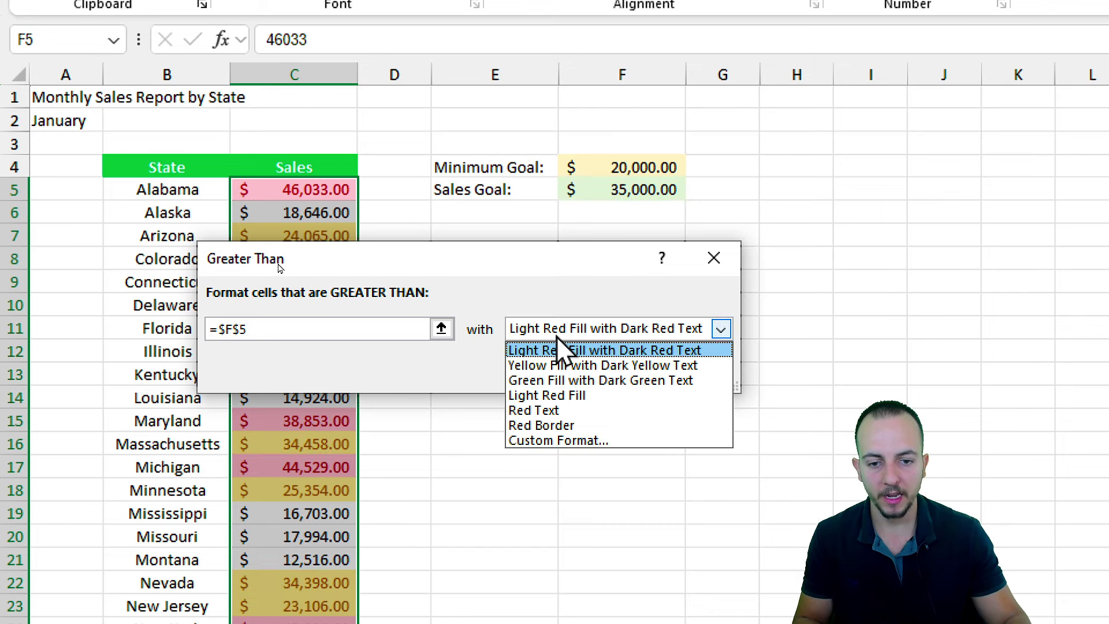
{"action": "left_click", "coordinate": [572, 380]}
{"action": "left_click", "coordinate": [578, 372]}
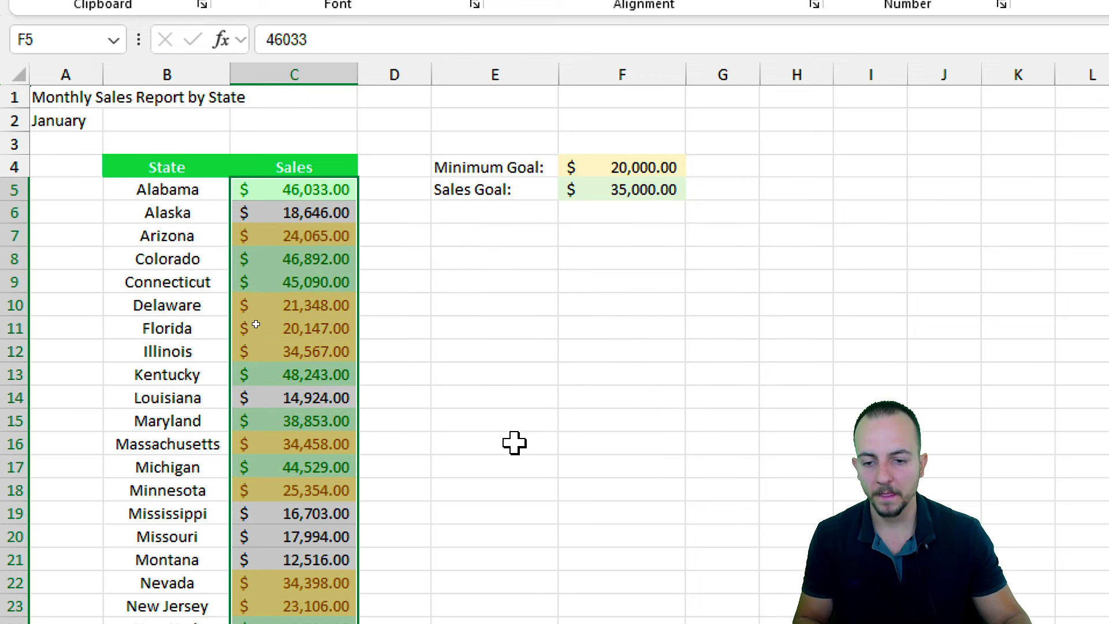
{"action": "scroll", "coordinate": [489, 541], "scroll_direction": "down", "scroll_amount": 3}
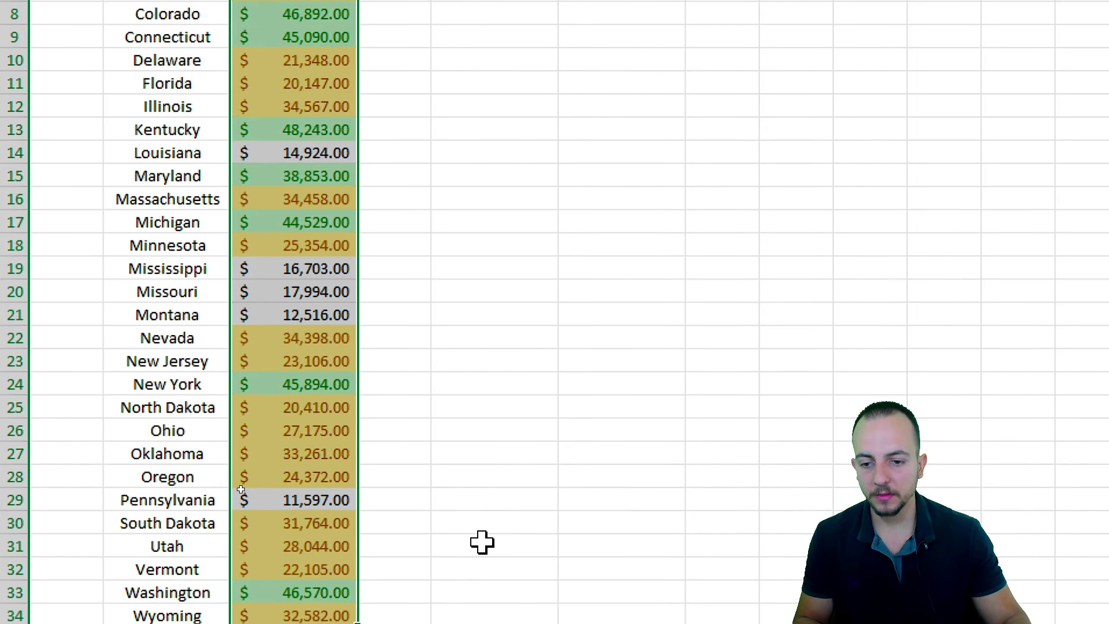
{"action": "scroll", "coordinate": [461, 342], "scroll_direction": "up", "scroll_amount": 4}
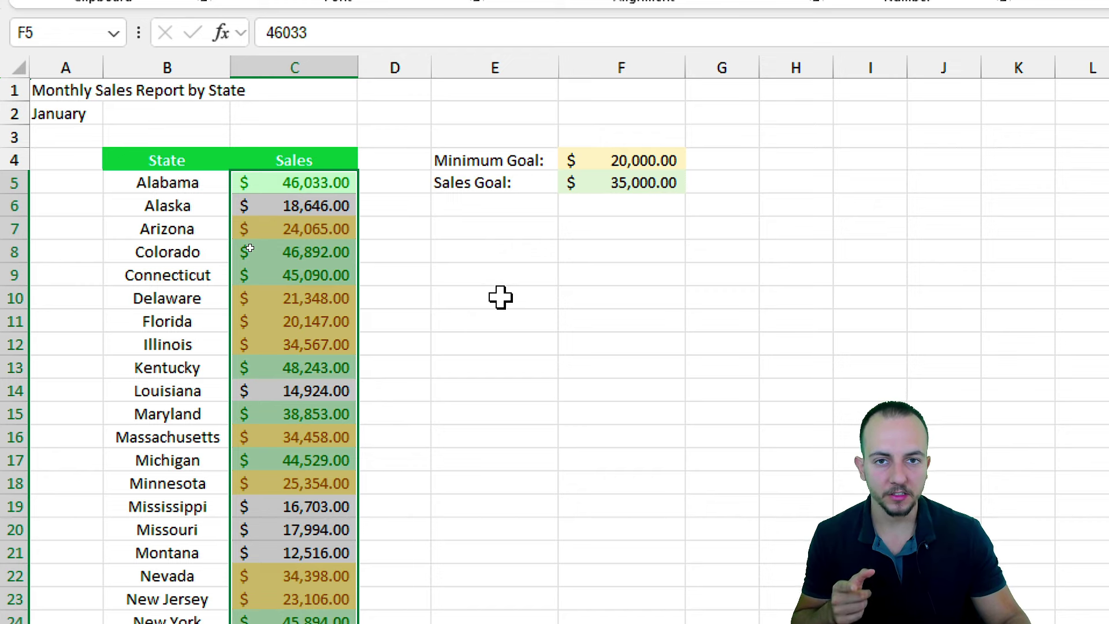
Step: Enter the label "Qty of States:" in cell E7
{"action": "left_click", "coordinate": [475, 232]}
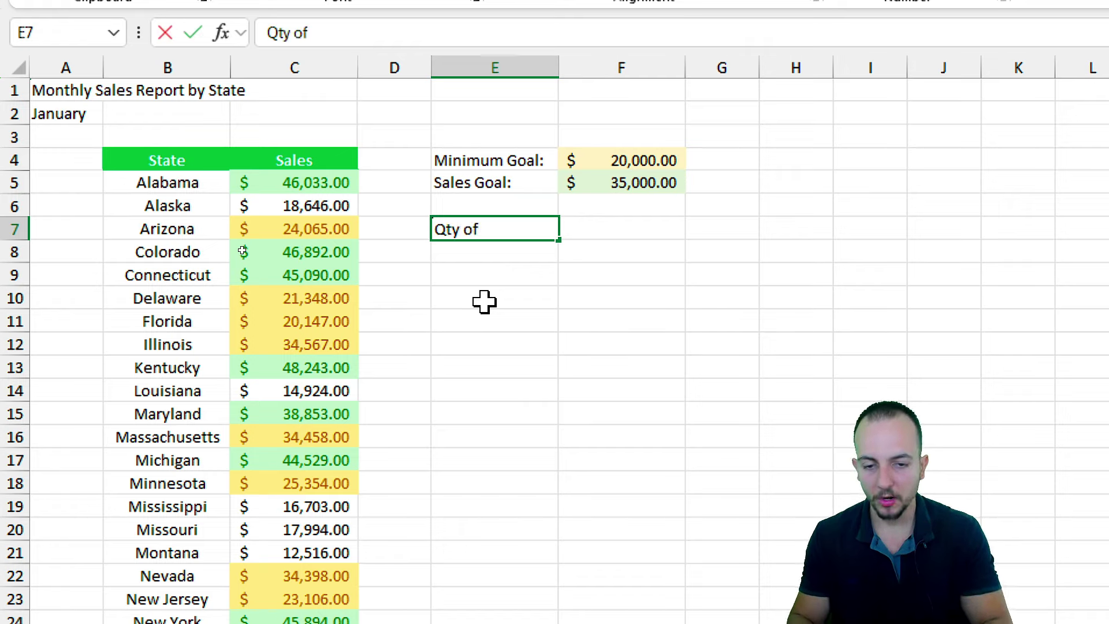
{"action": "type", "text": "Qty of State"}
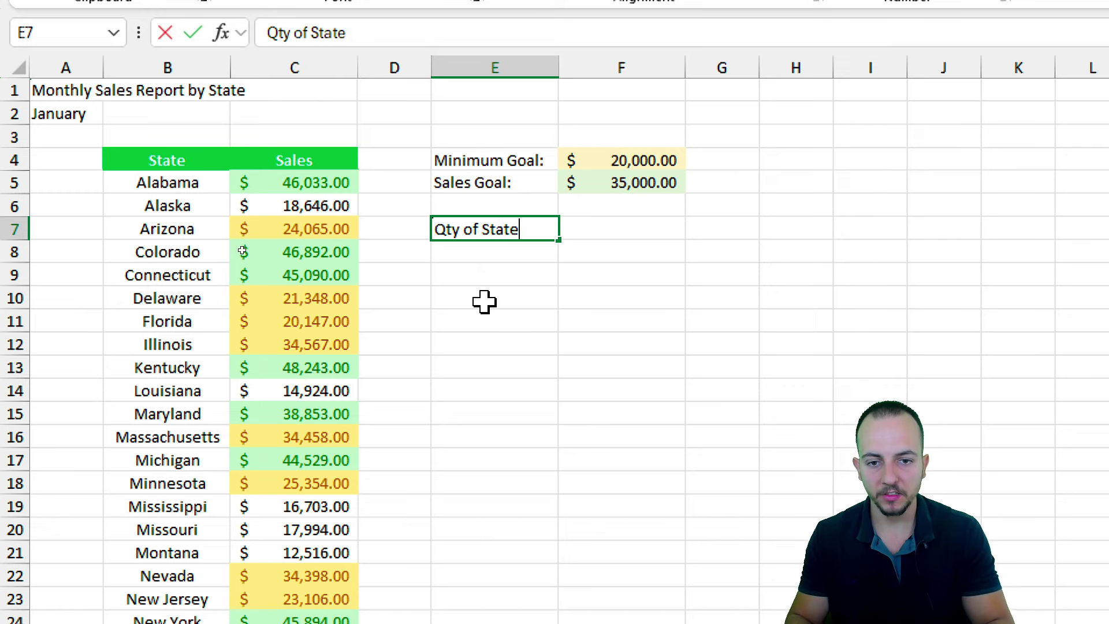
{"action": "type", "text": "s:"}
{"action": "key", "text": "Return"}
Step: Count the states in F7 with the formula =COUNTA(B:B)-1, leaving out the column header
{"action": "left_click", "coordinate": [569, 234]}
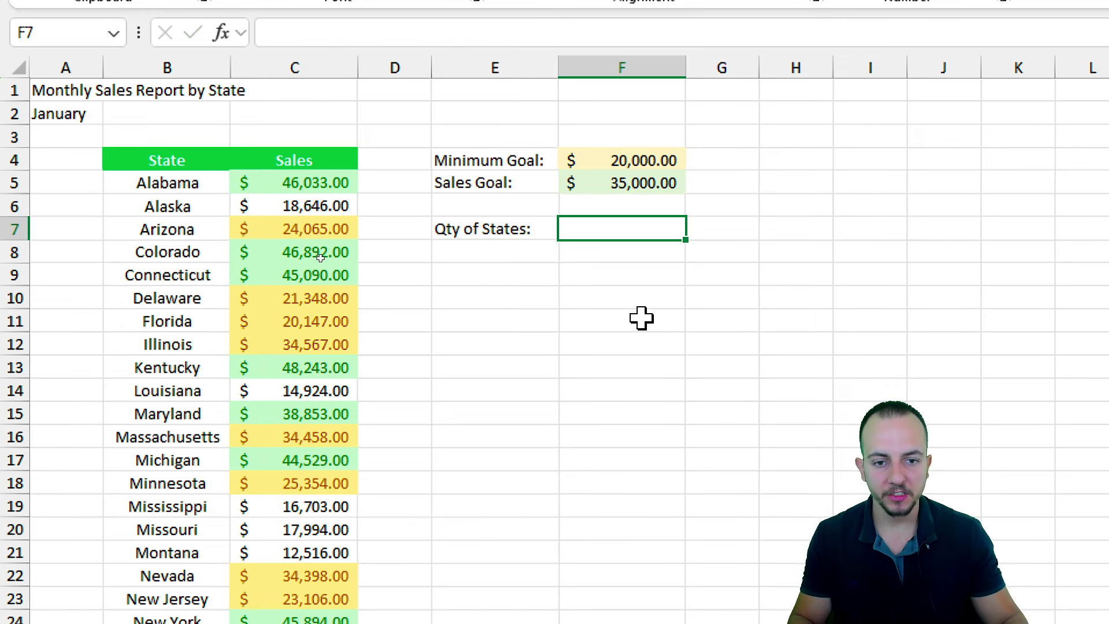
{"action": "type", "text": "ounta"}
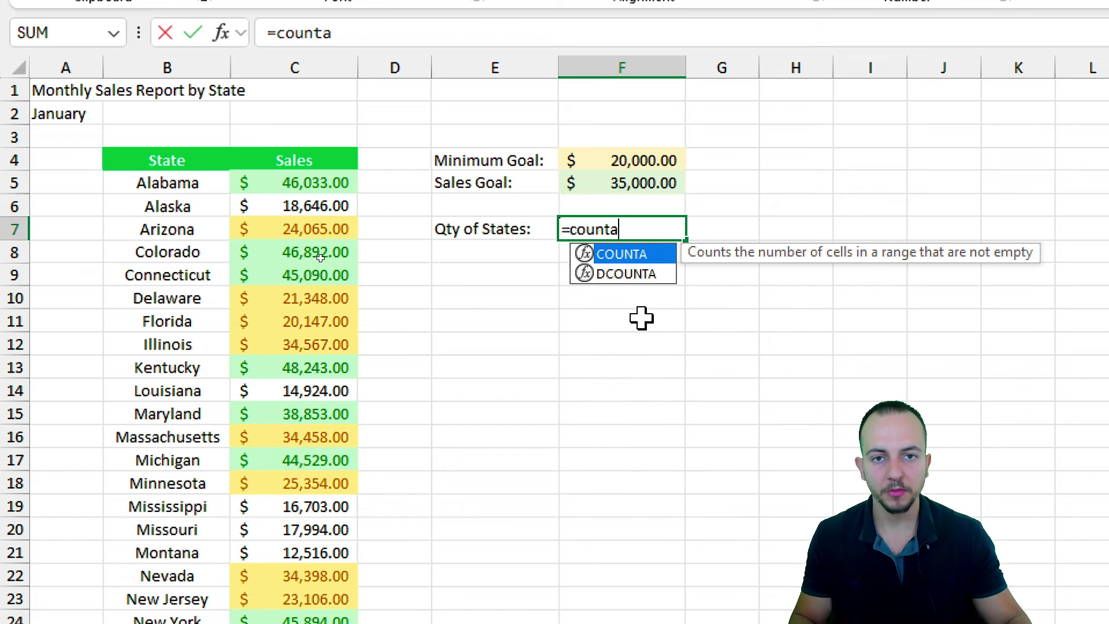
{"action": "double_click", "coordinate": [634, 253]}
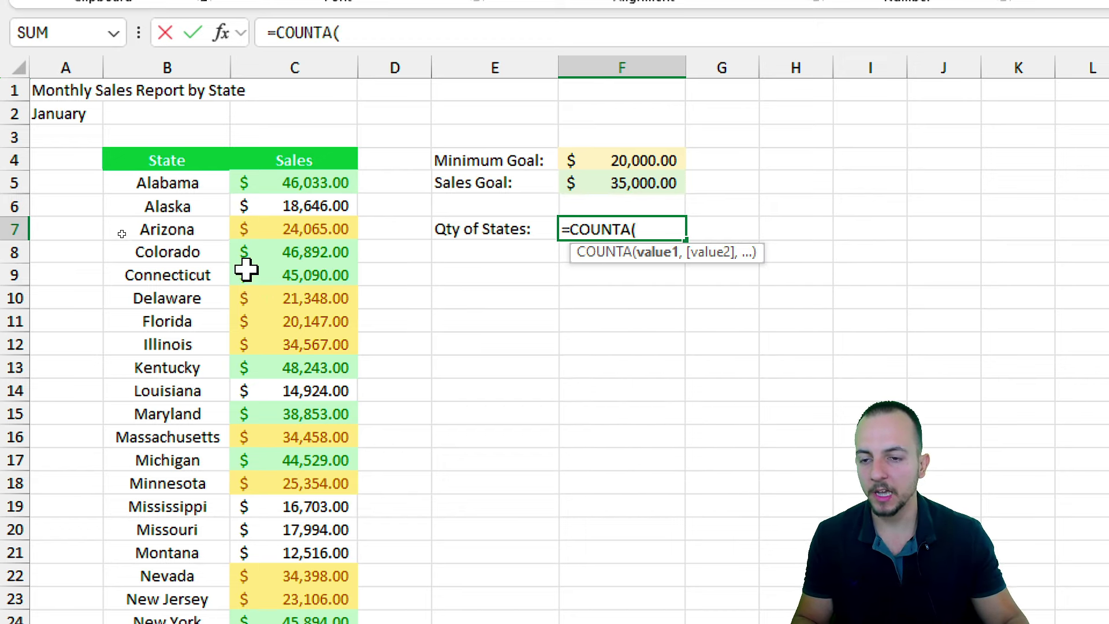
{"action": "left_click", "coordinate": [184, 67]}
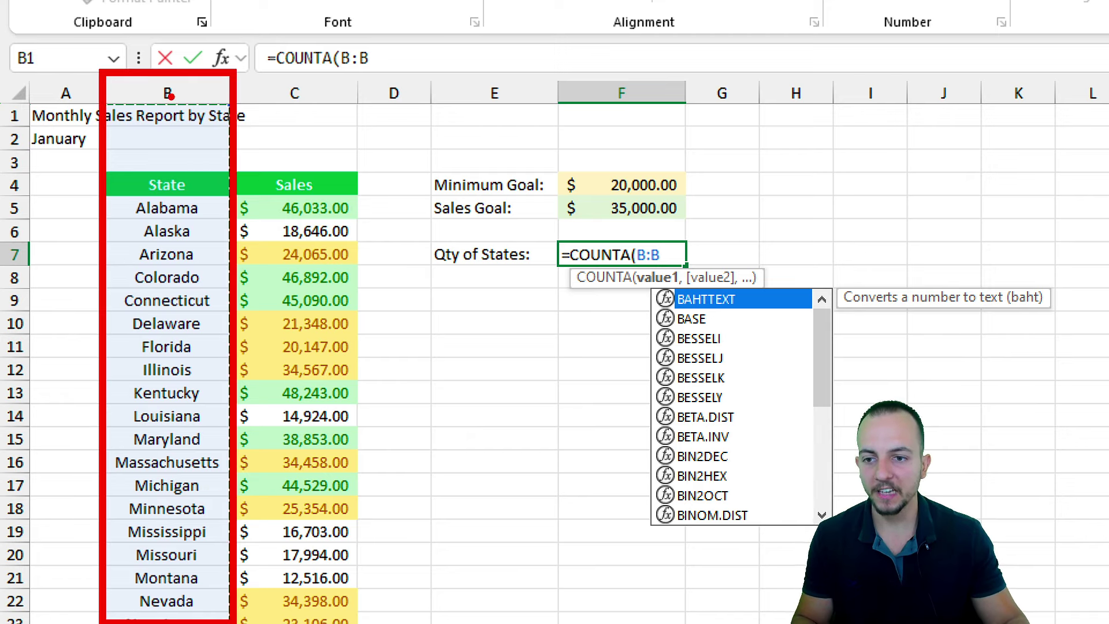
{"action": "mouse_move", "coordinate": [171, 96]}
{"action": "left_mouse_down"}
{"action": "mouse_move", "coordinate": [202, 428]}
{"action": "mouse_move", "coordinate": [195, 571]}
{"action": "mouse_move", "coordinate": [186, 560]}
{"action": "left_mouse_up"}
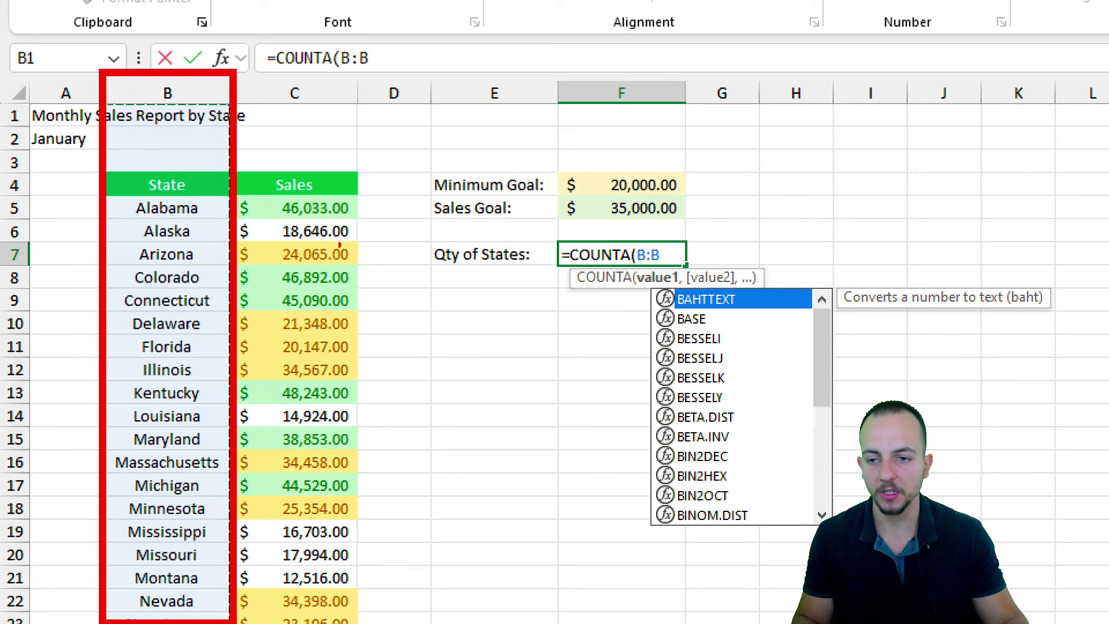
{"action": "key", "text": "e"}
{"action": "left_click_drag", "start_coordinate": [133, 160], "coordinate": [201, 199]}
{"action": "left_click_drag", "start_coordinate": [278, 140], "coordinate": [203, 181]}
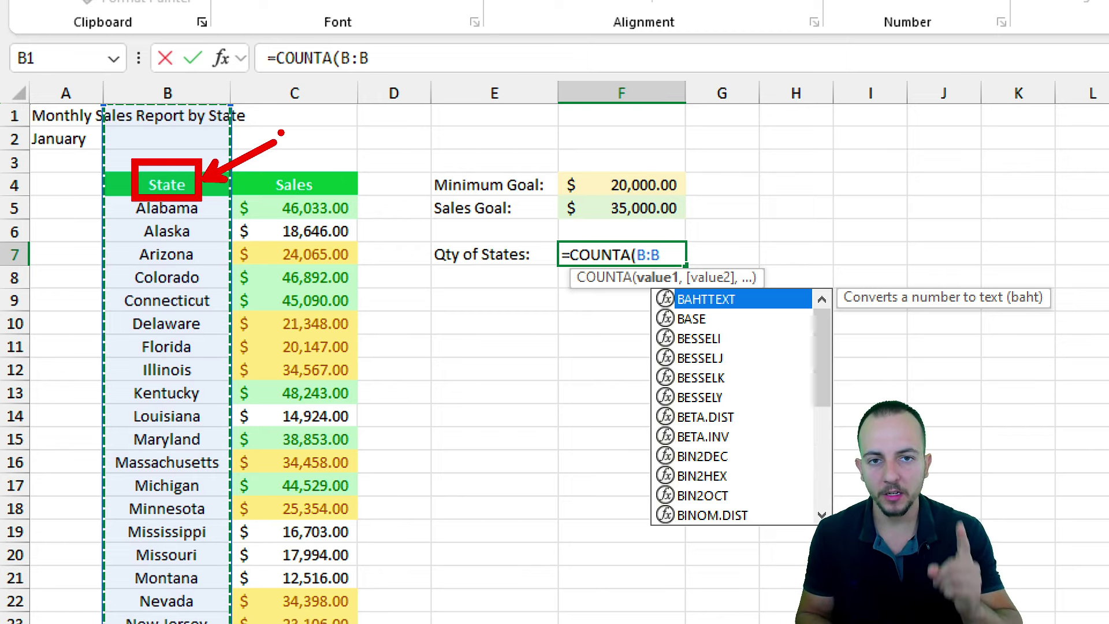
{"action": "key", "text": "Escape"}
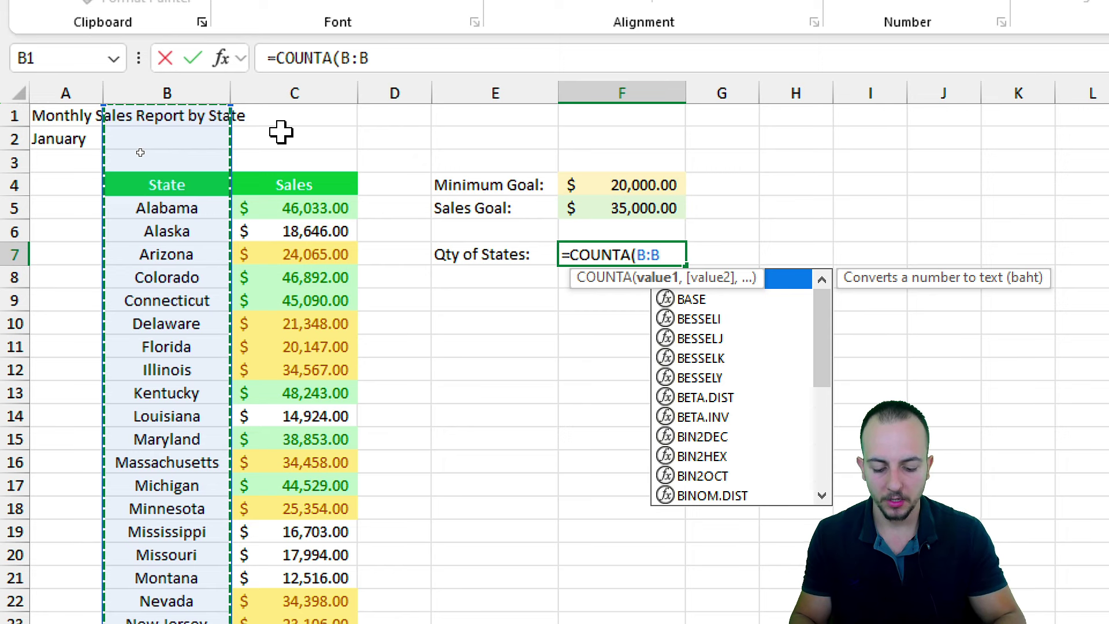
{"action": "type", "text": ")-1"}
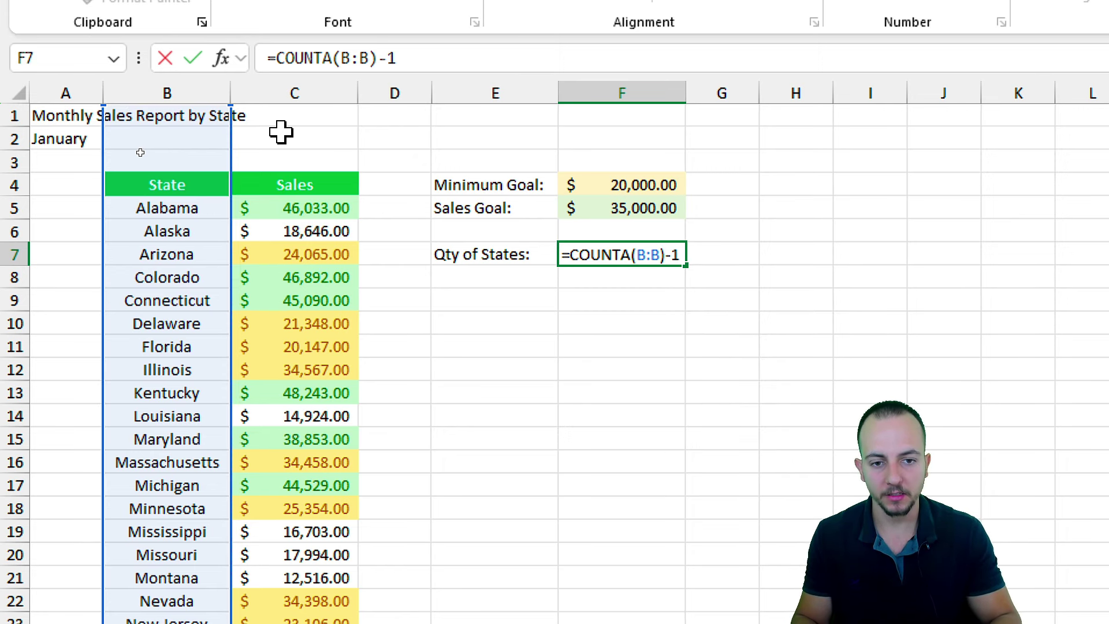
{"action": "key", "text": "Return"}
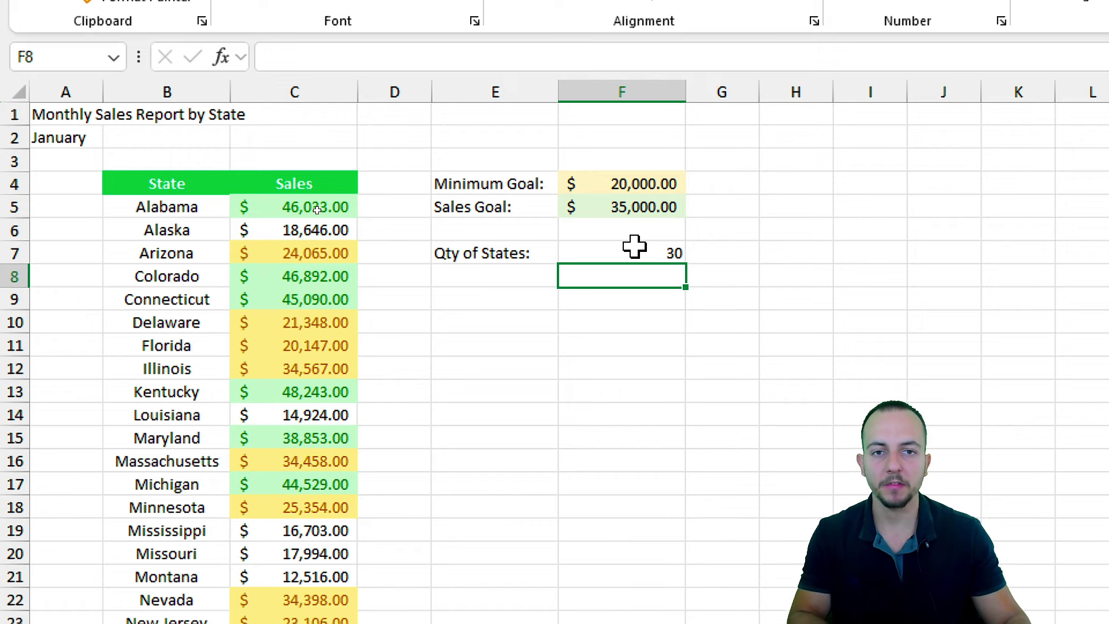
Step: Enter the labels "Average Sale:", "Total Sold:", "Minimum Sale:" and "Maximum Sale:" down cells E9 to E12
{"action": "left_click", "coordinate": [506, 305]}
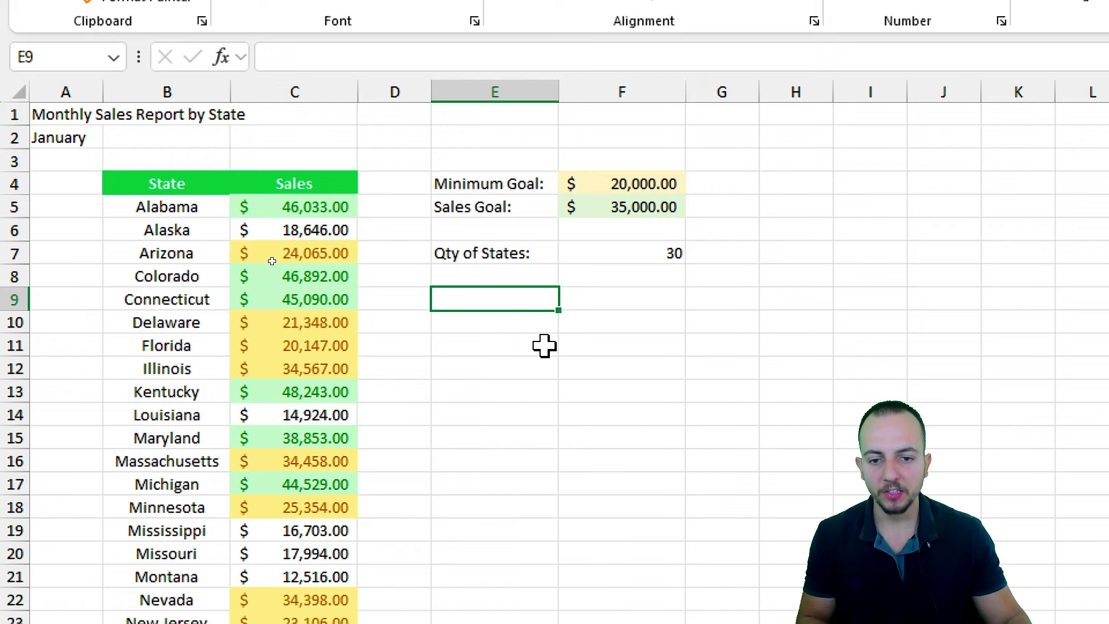
{"action": "type", "text": "Ave"}
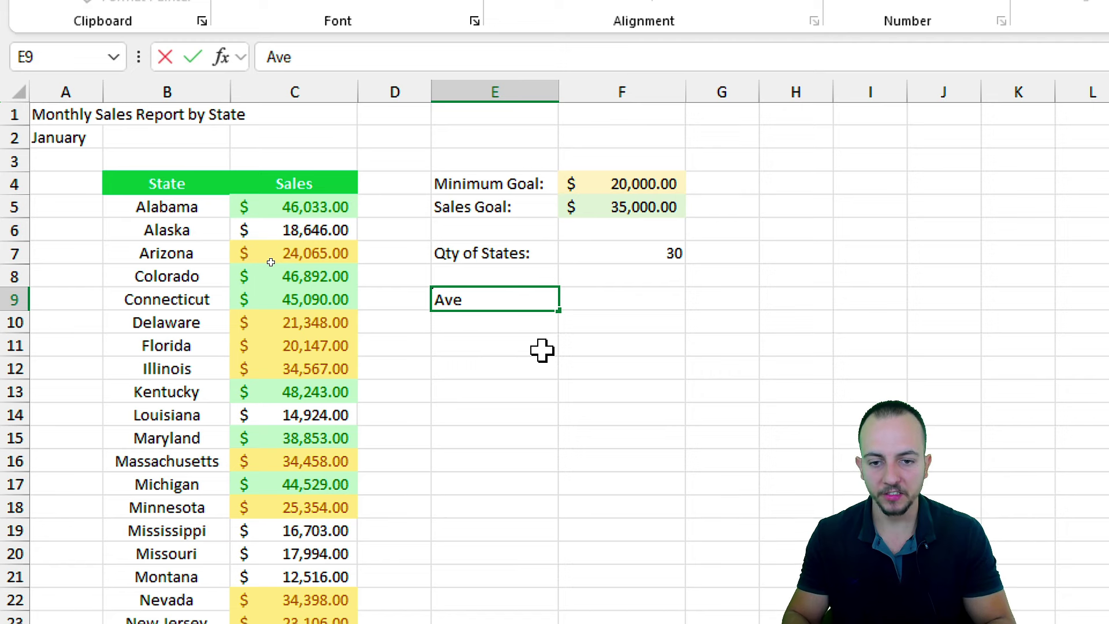
{"action": "type", "text": "rage Sale:"}
{"action": "key", "text": "Return"}
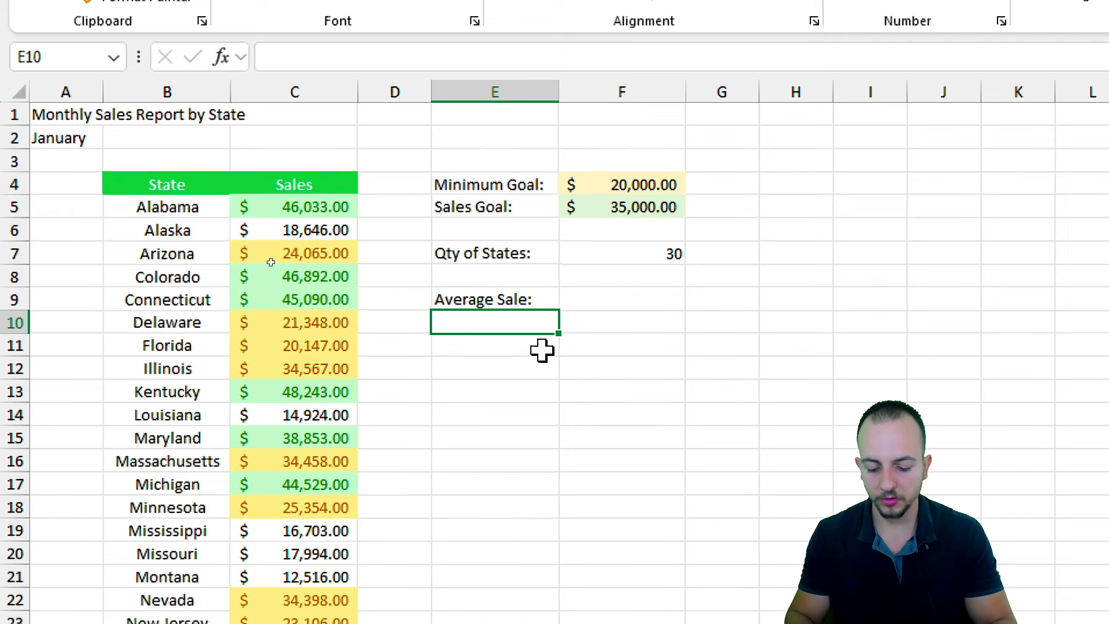
{"action": "type", "text": "Total Sold:"}
{"action": "key", "text": "Return"}
{"action": "type", "text": "Minimum S"}
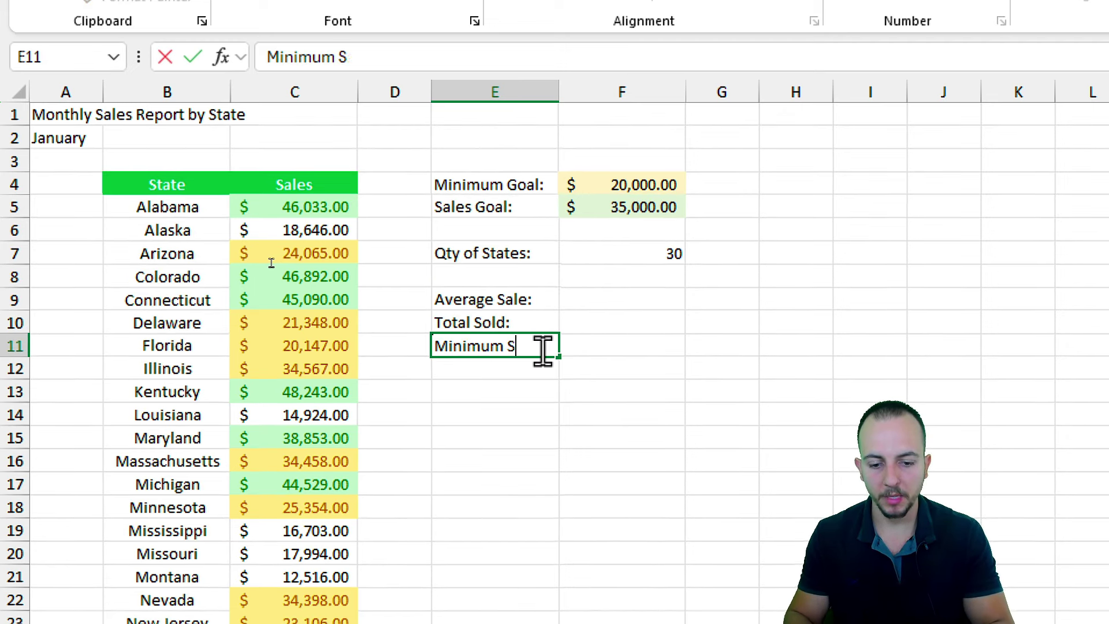
{"action": "type", "text": "ale:"}
{"action": "key", "text": "Return"}
{"action": "type", "text": "Maximum Sale:"}
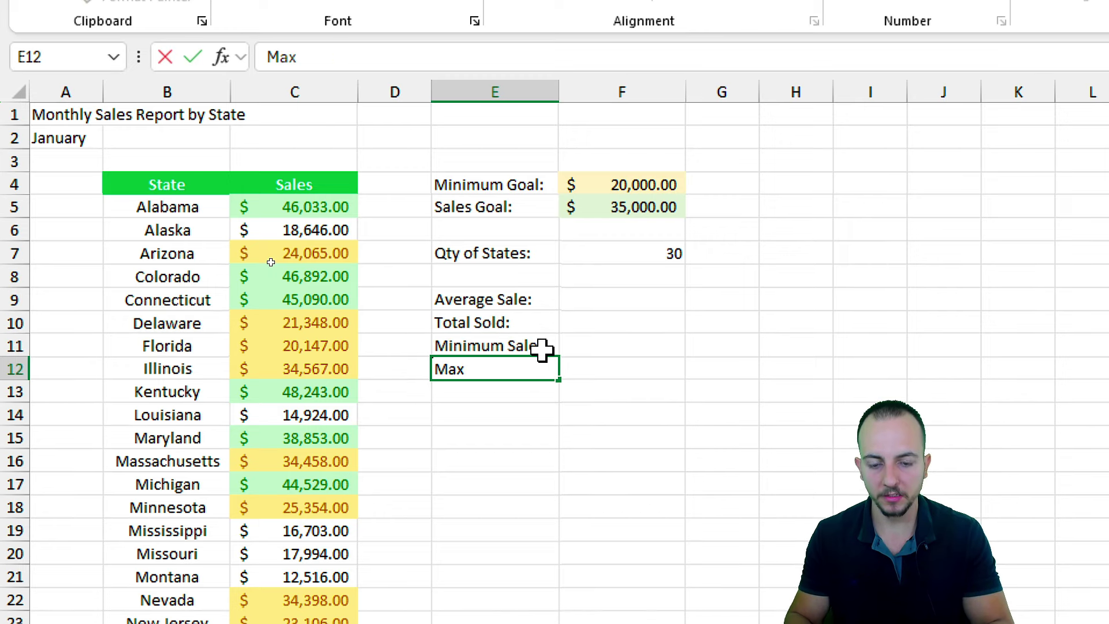
{"action": "key", "text": "Return"}
Step: Format F9:F12 in dollar Accounting format and calculate the average sale in F9 with the AVERAGE of column C
{"action": "left_click_drag", "start_coordinate": [605, 303], "coordinate": [601, 361]}
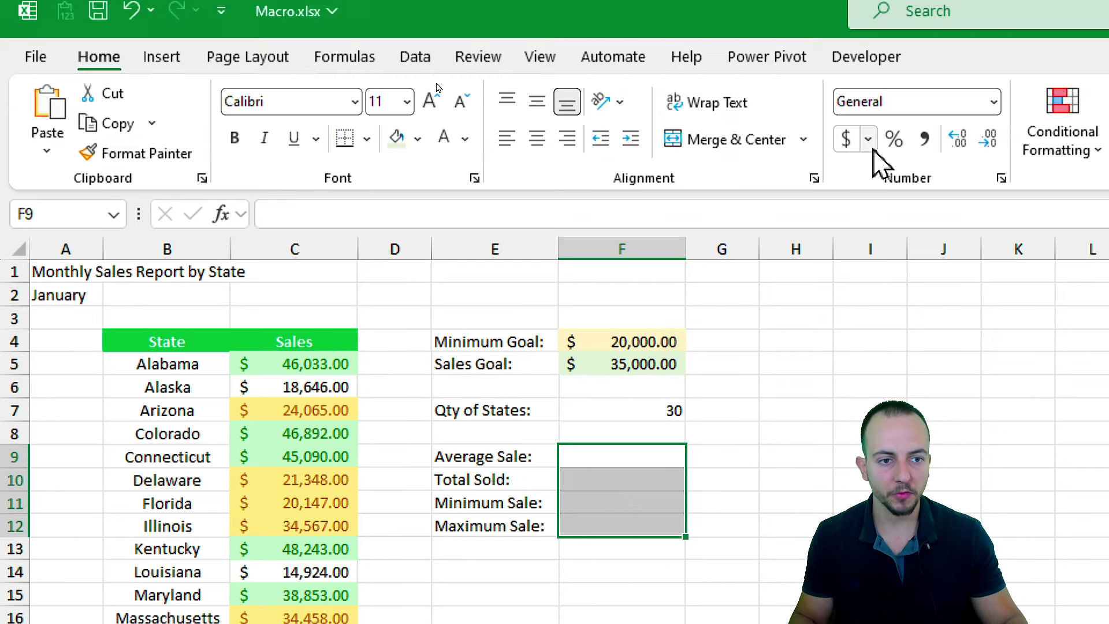
{"action": "left_click", "coordinate": [853, 146]}
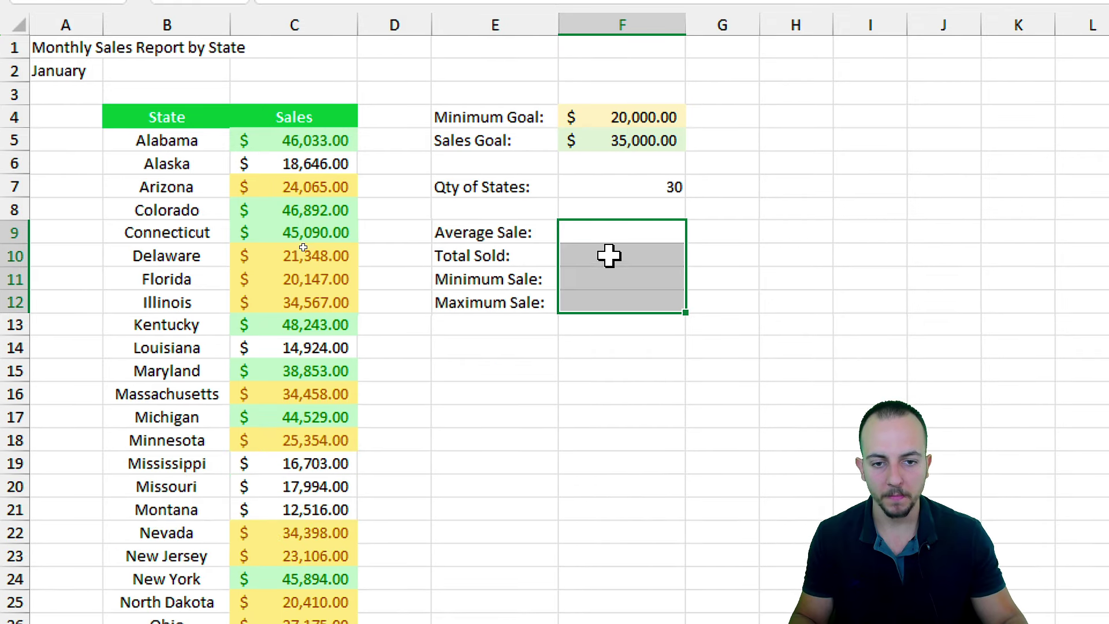
{"action": "left_click", "coordinate": [601, 456]}
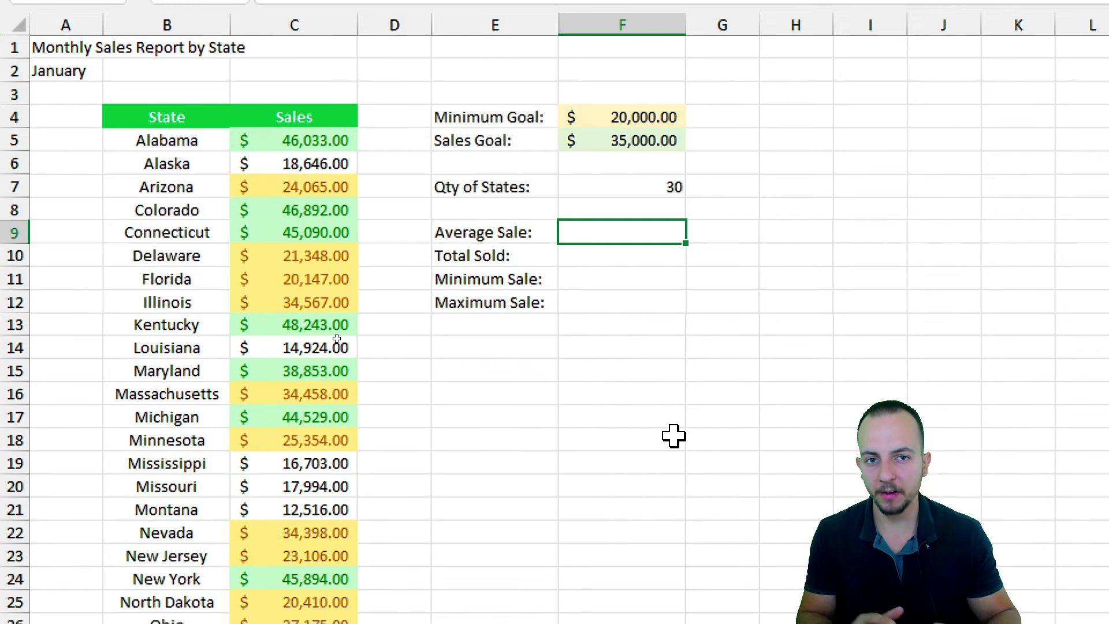
{"action": "type", "text": "=avera"}
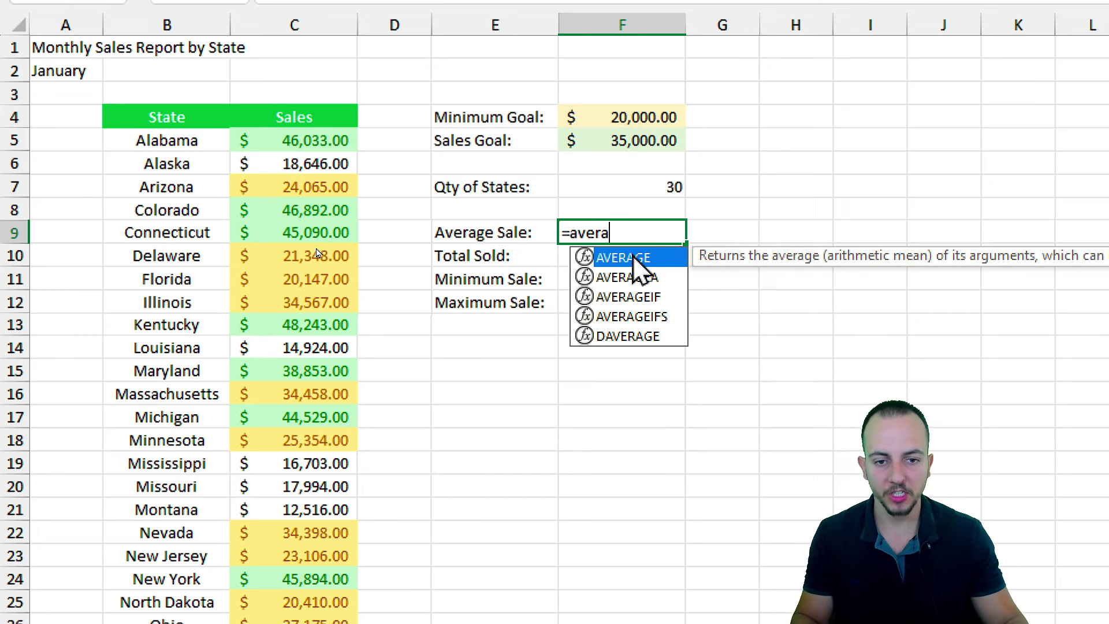
{"action": "double_click", "coordinate": [632, 257]}
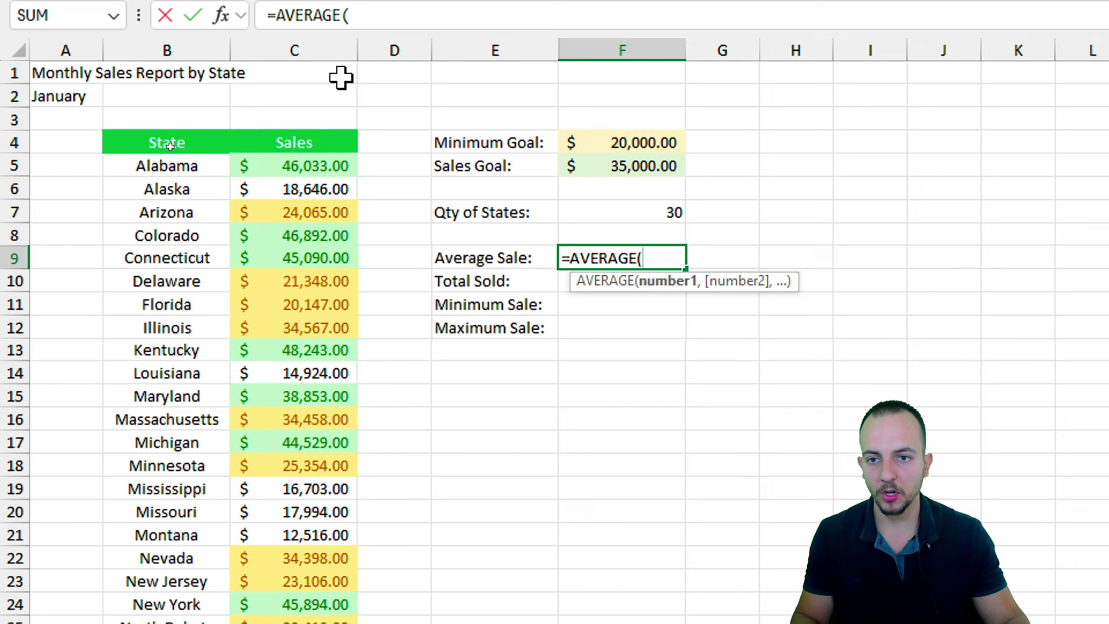
{"action": "left_click", "coordinate": [297, 50]}
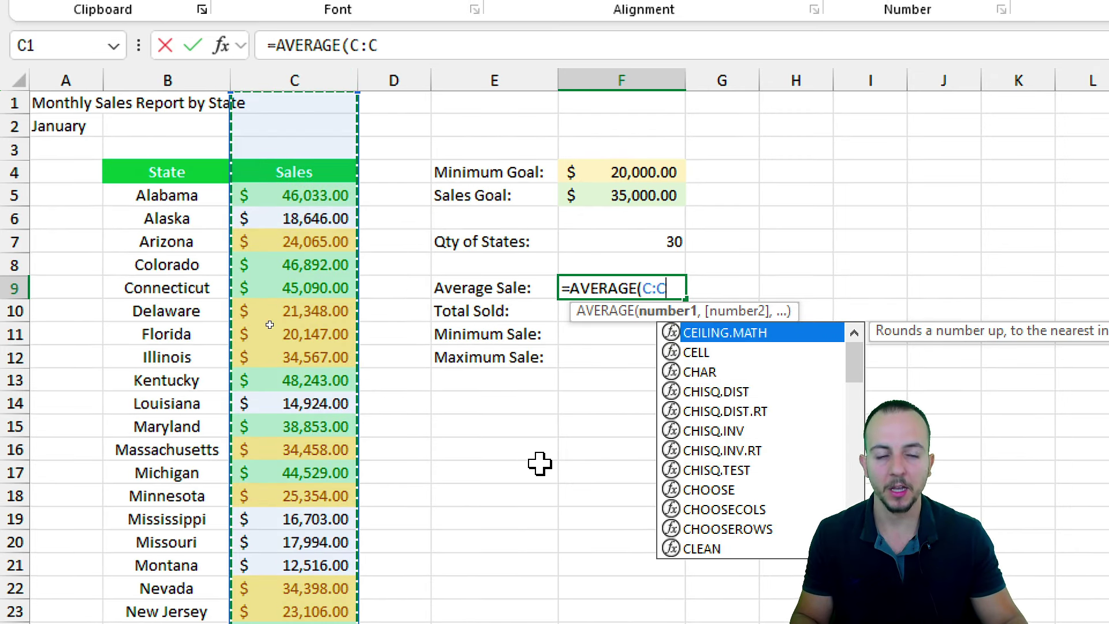
{"action": "key", "text": "Return"}
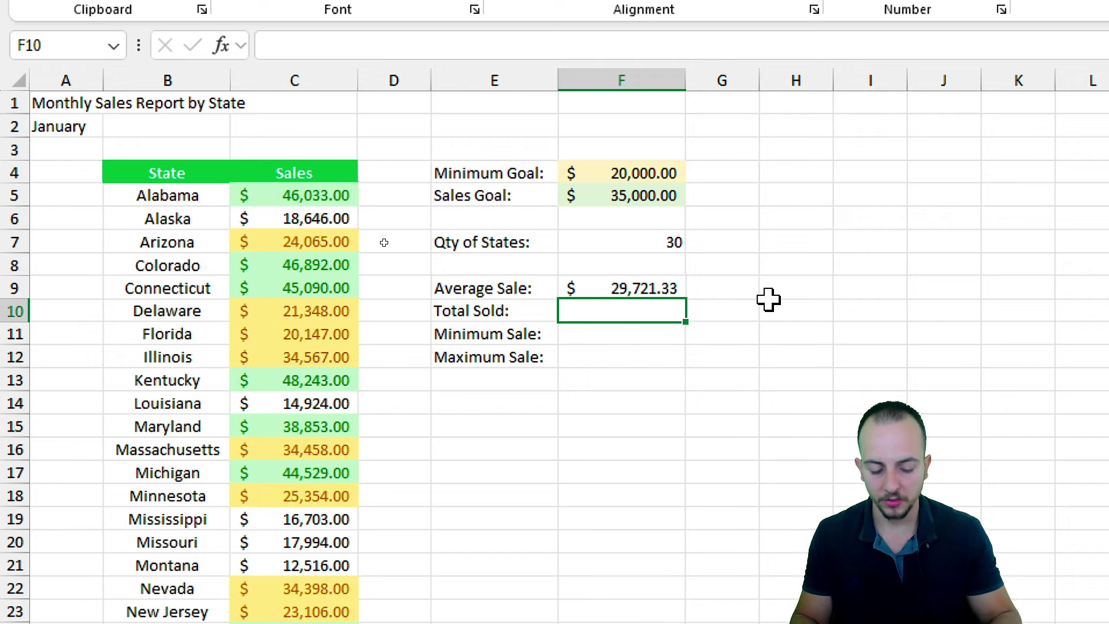
Step: Calculate the total sold in F10 with the SUM of column C
{"action": "type", "text": "="}
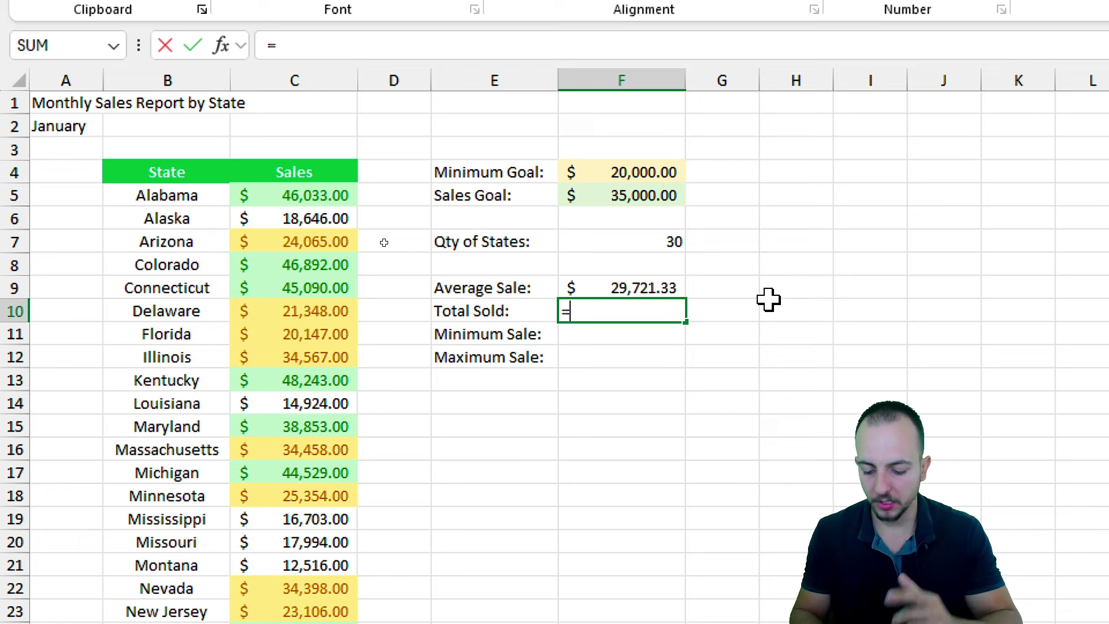
{"action": "type", "text": "sum"}
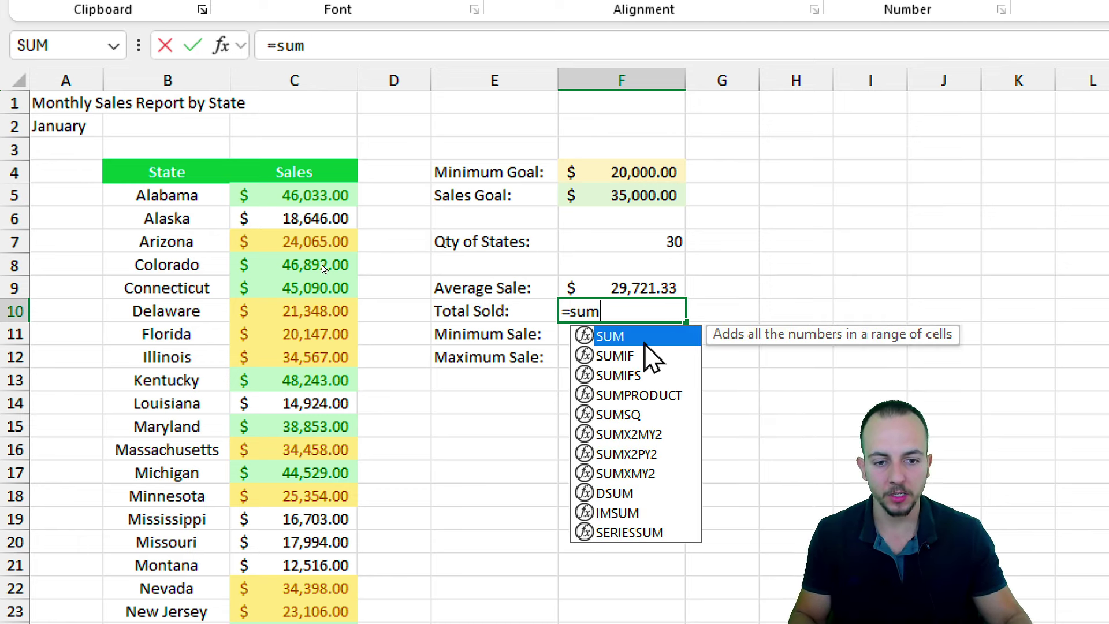
{"action": "key", "text": "Tab"}
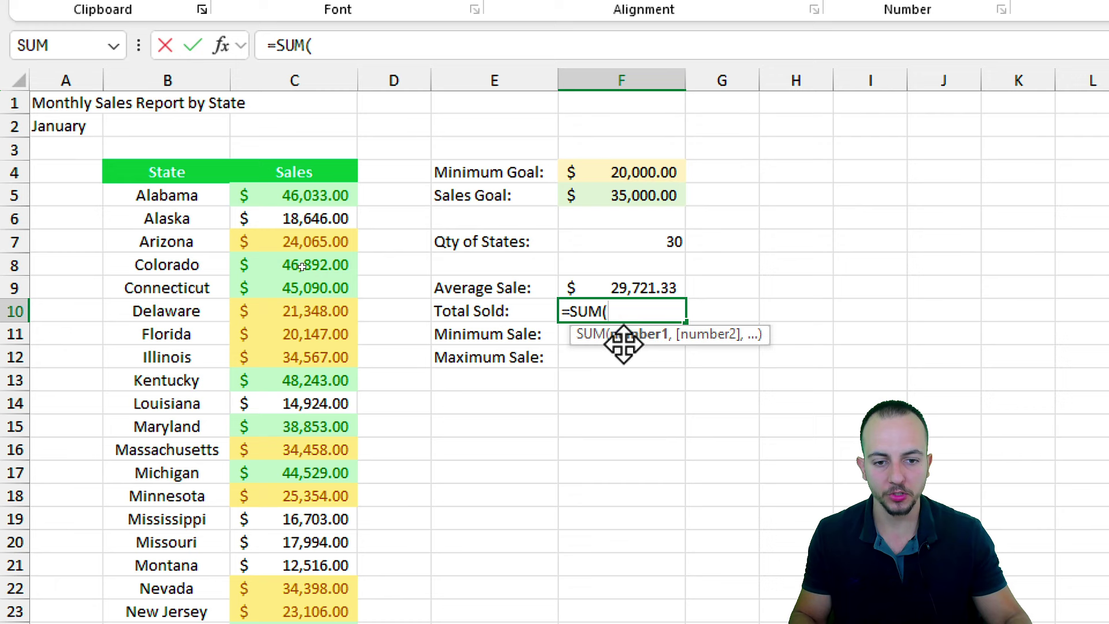
{"action": "left_click", "coordinate": [304, 82]}
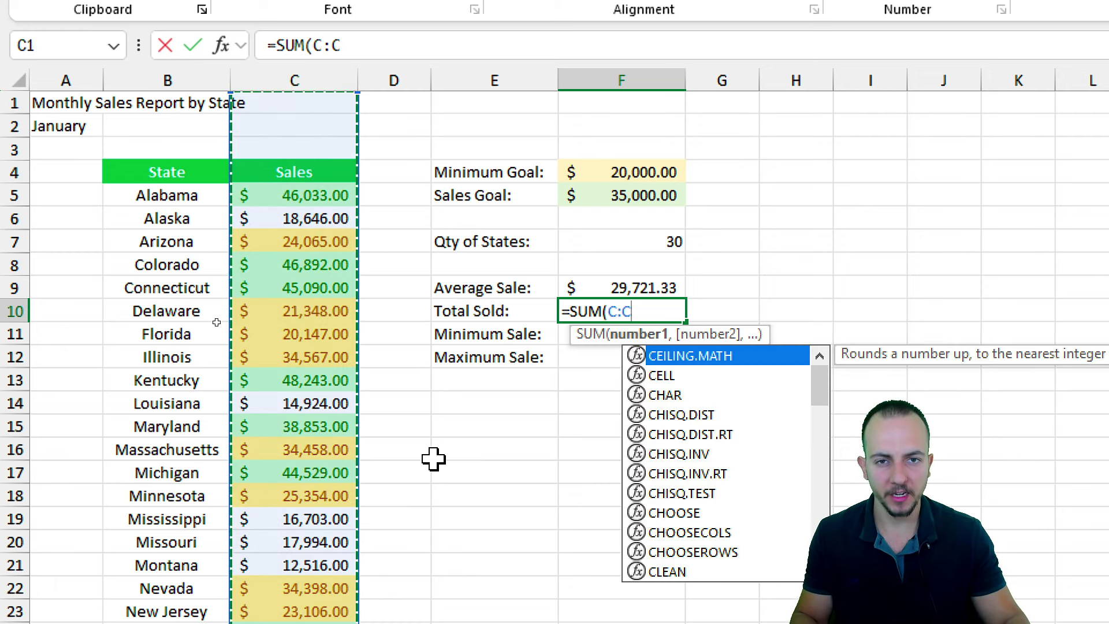
{"action": "key", "text": "Return"}
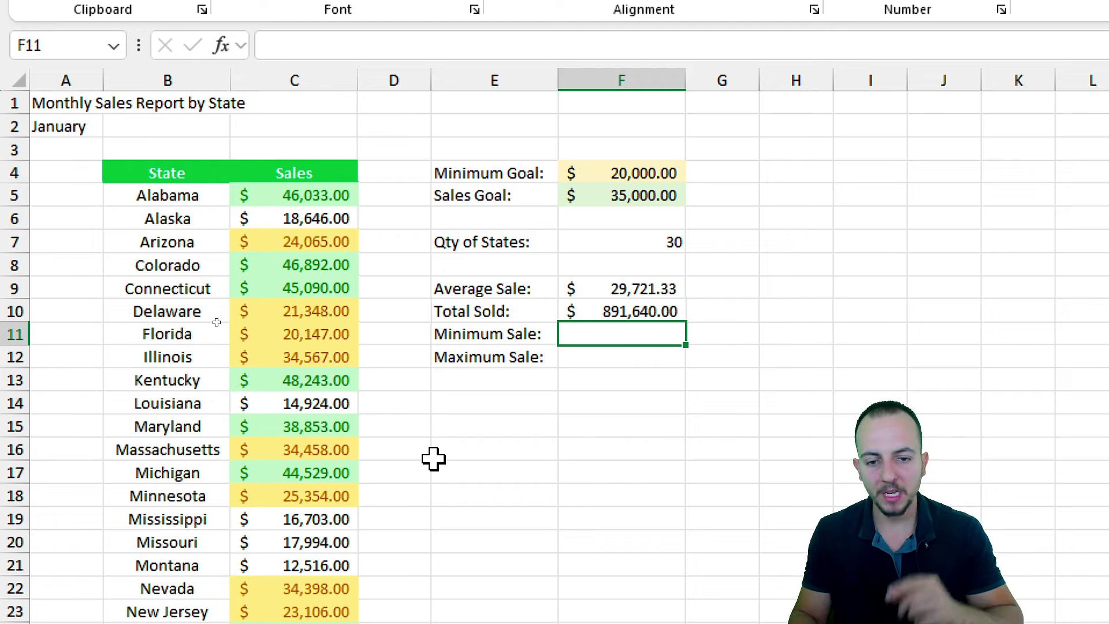
Step: Calculate the minimum sale in F11 with the MIN of column C
{"action": "type", "text": "=min"}
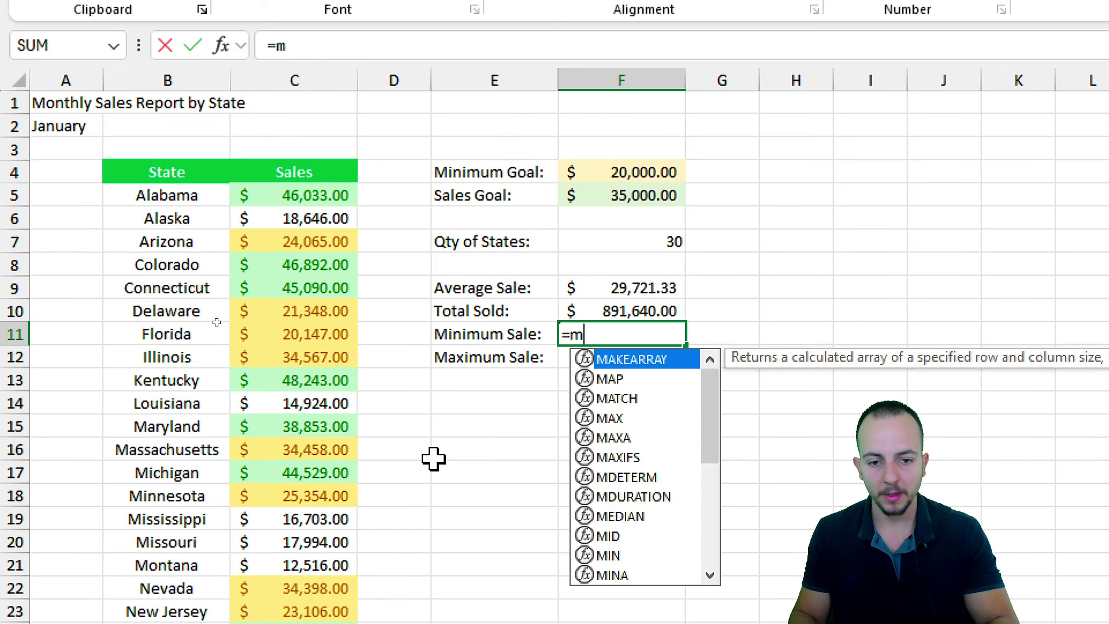
{"action": "double_click", "coordinate": [609, 359]}
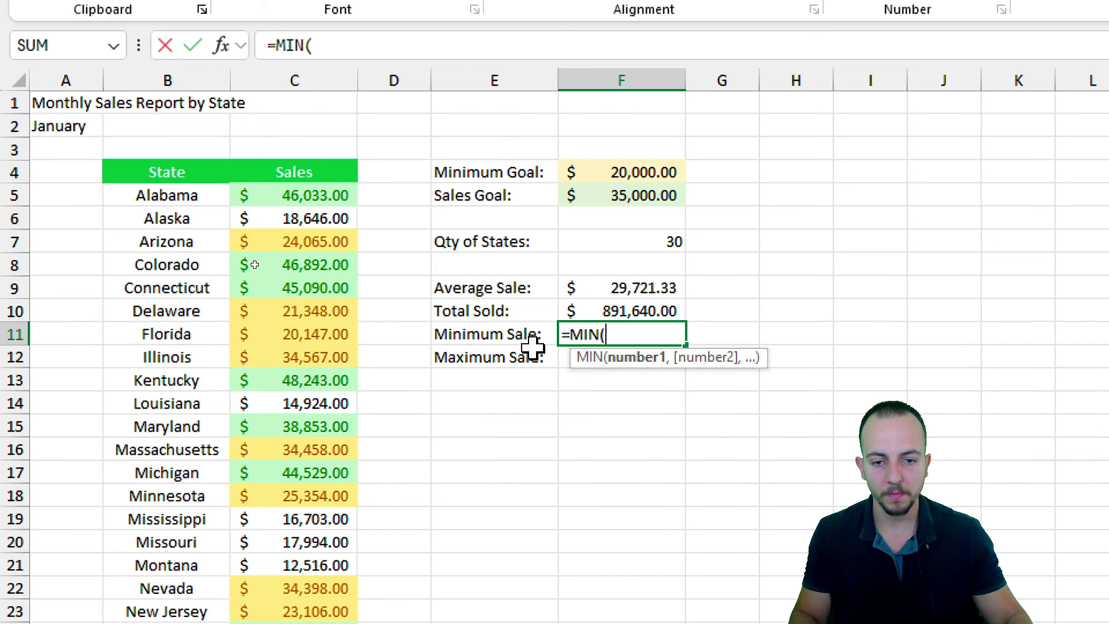
{"action": "left_click", "coordinate": [325, 81]}
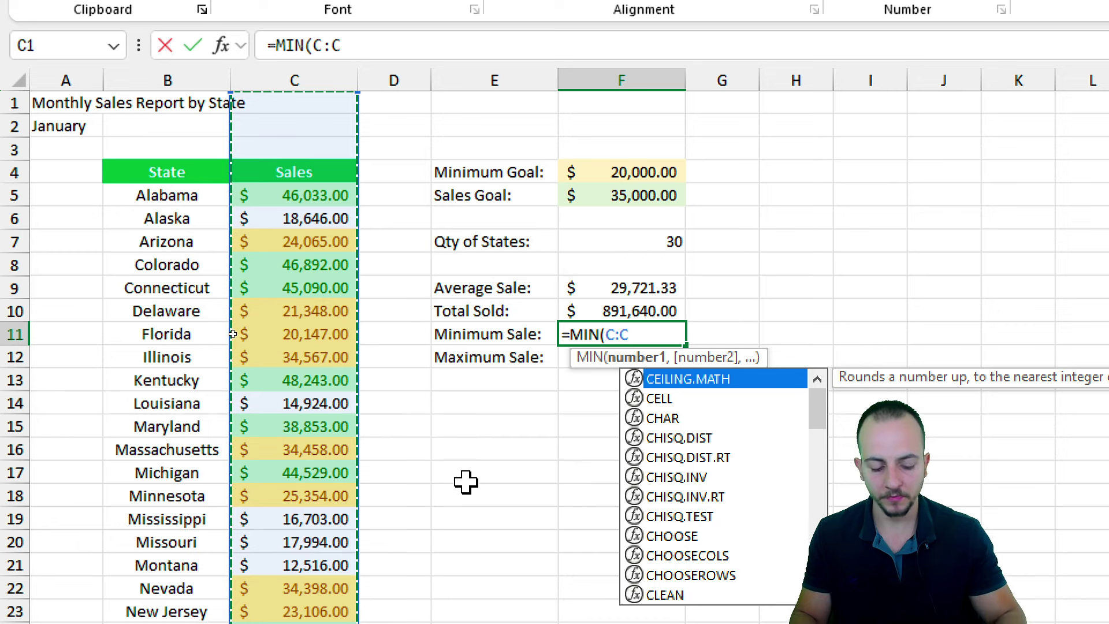
{"action": "key", "text": "Return"}
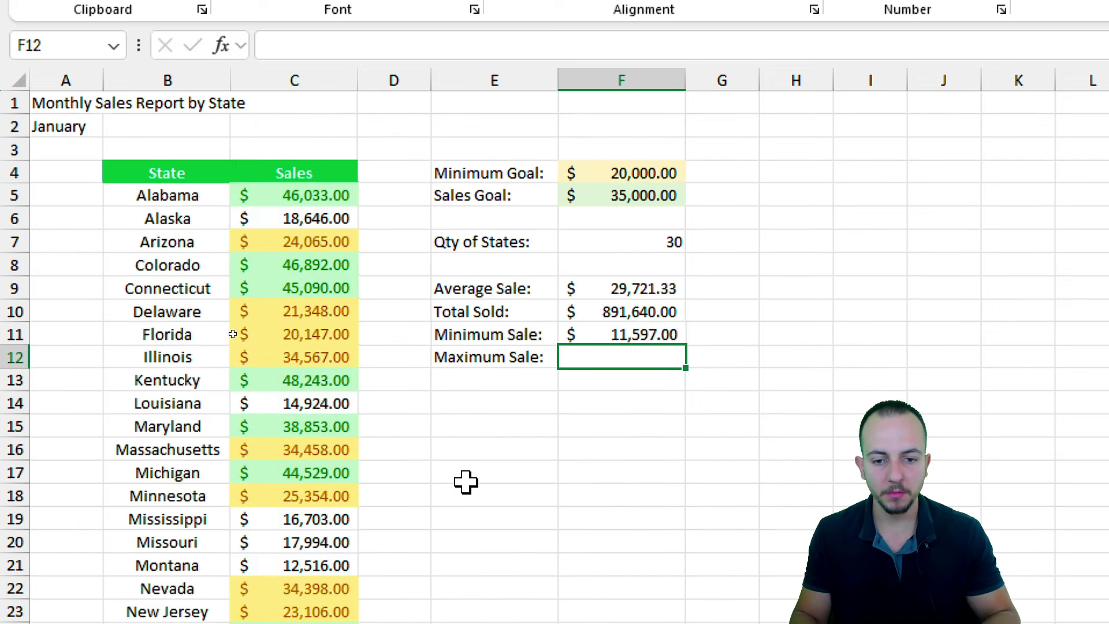
Step: Calculate the maximum sale in F12 with the MAX of column C
{"action": "type", "text": "=max"}
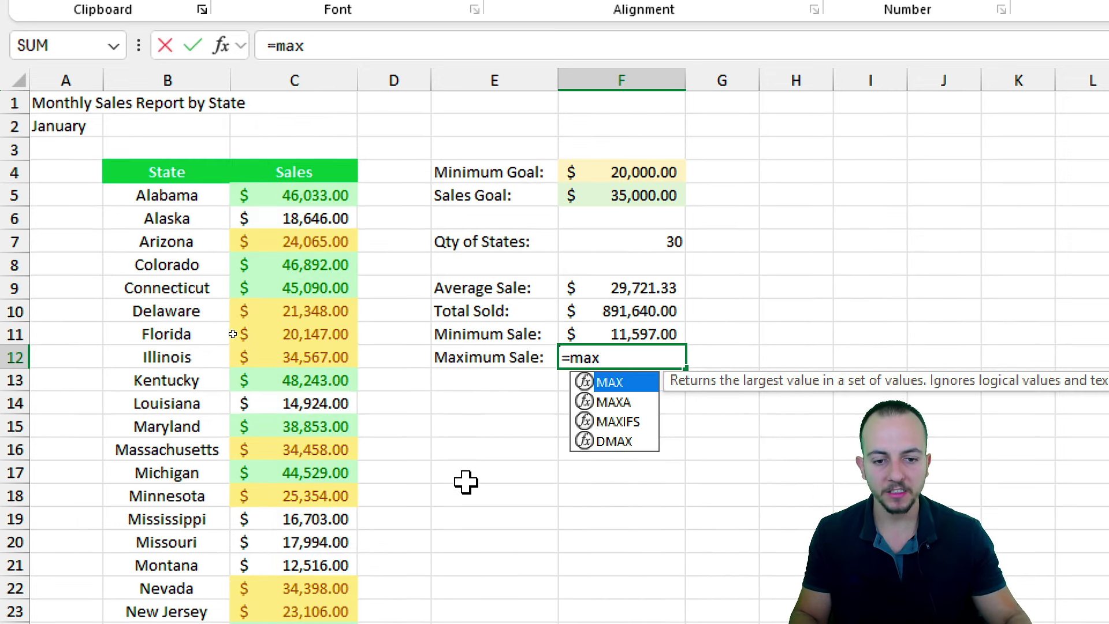
{"action": "double_click", "coordinate": [610, 381]}
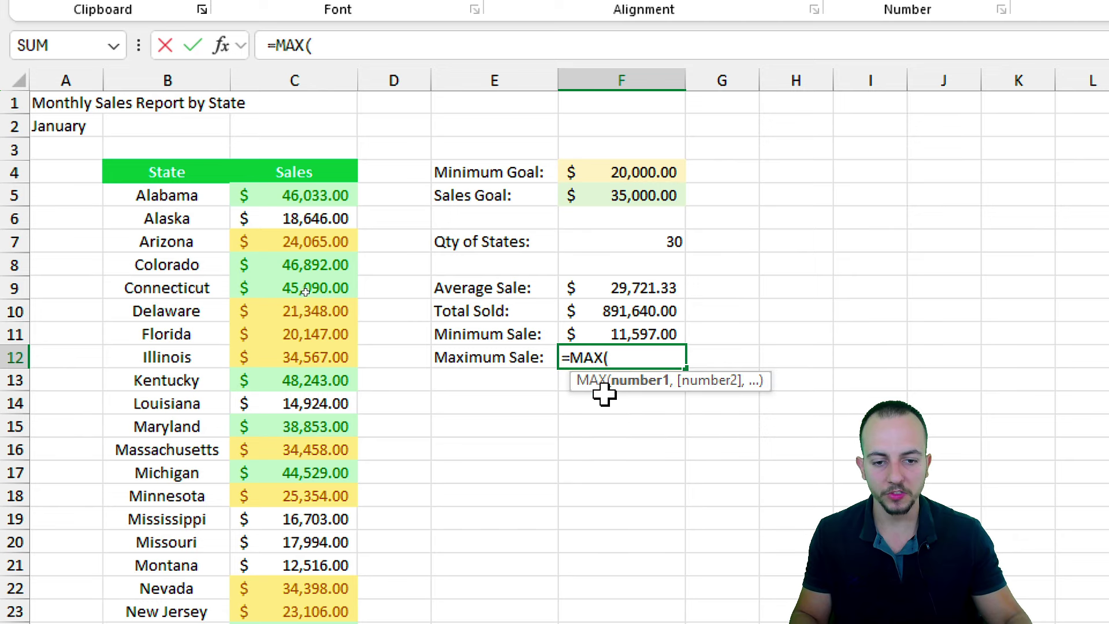
{"action": "left_click", "coordinate": [320, 80]}
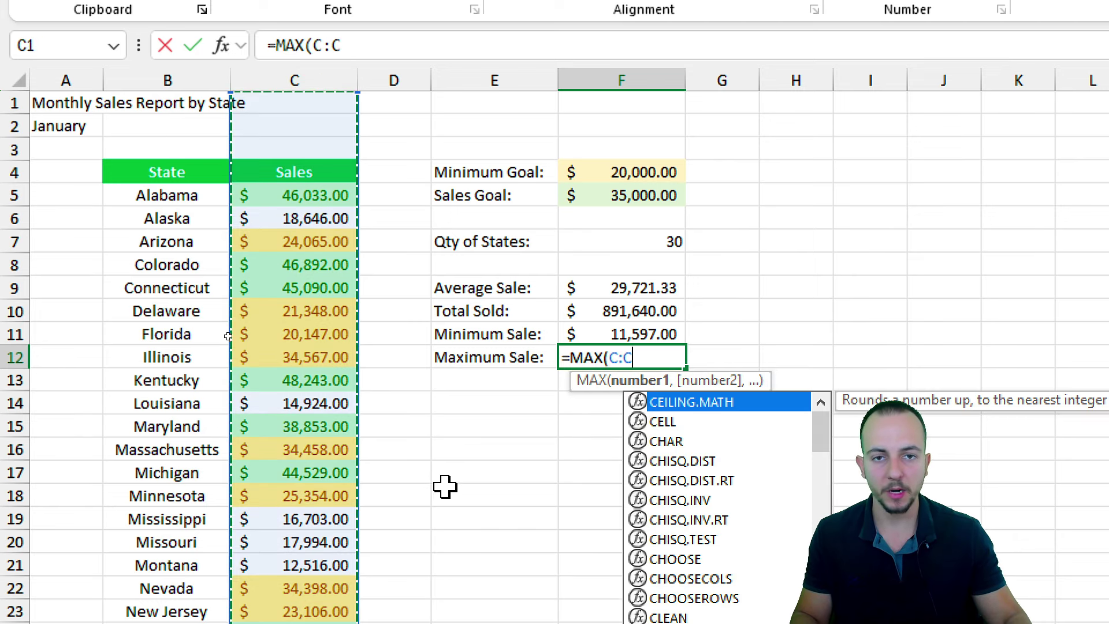
{"action": "key", "text": "Return"}
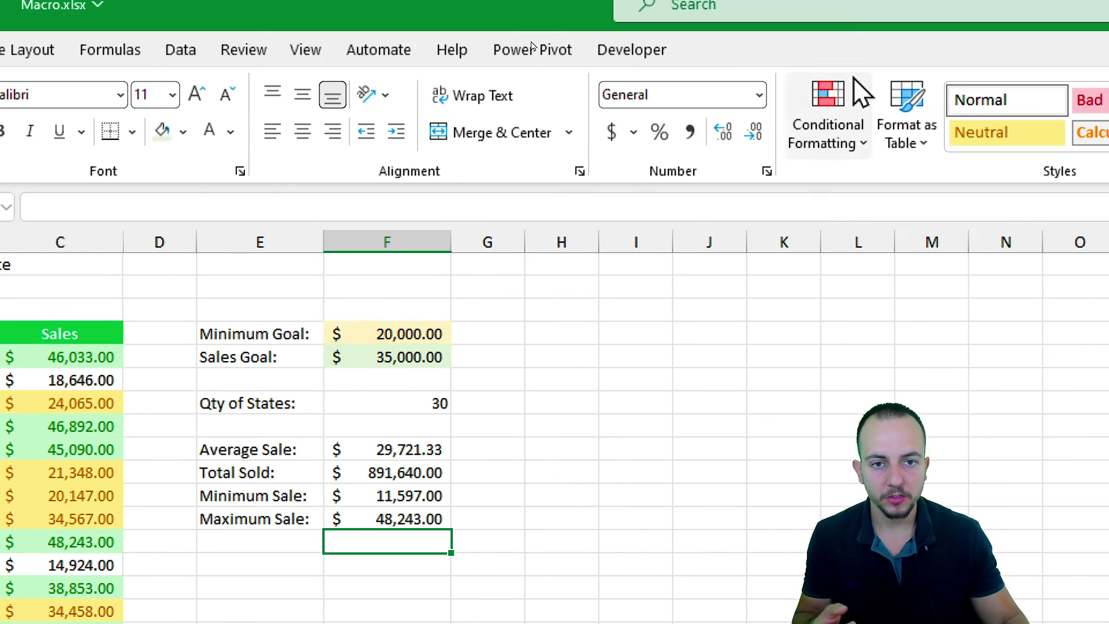
Step: Stop recording the Sales_Report macro
{"action": "left_click", "coordinate": [631, 47]}
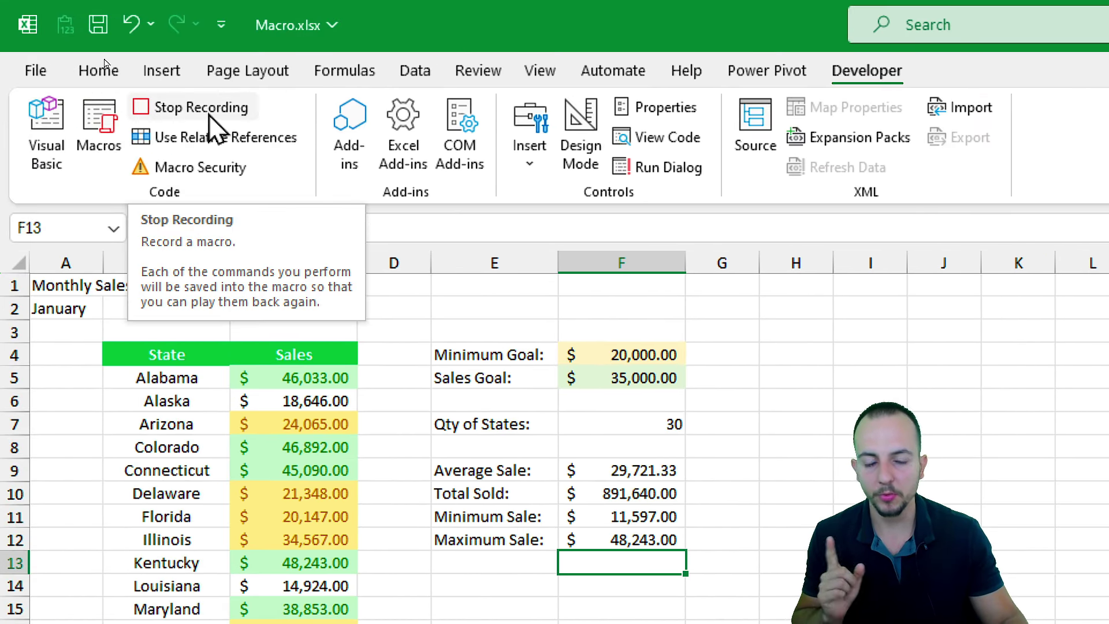
{"action": "left_click", "coordinate": [209, 110]}
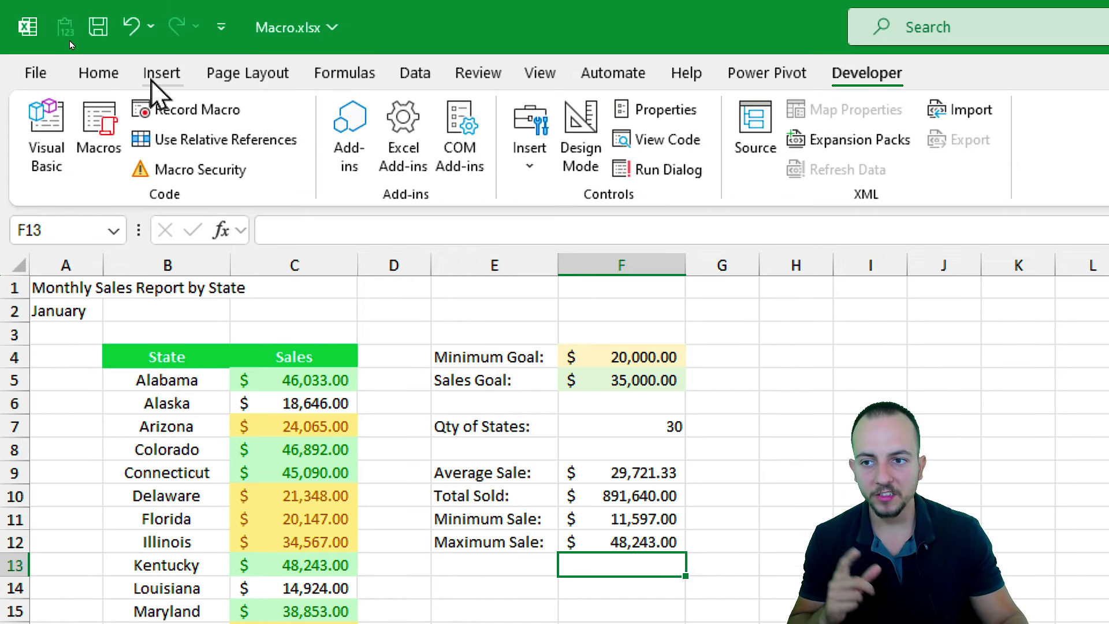
{"action": "left_click", "coordinate": [113, 75]}
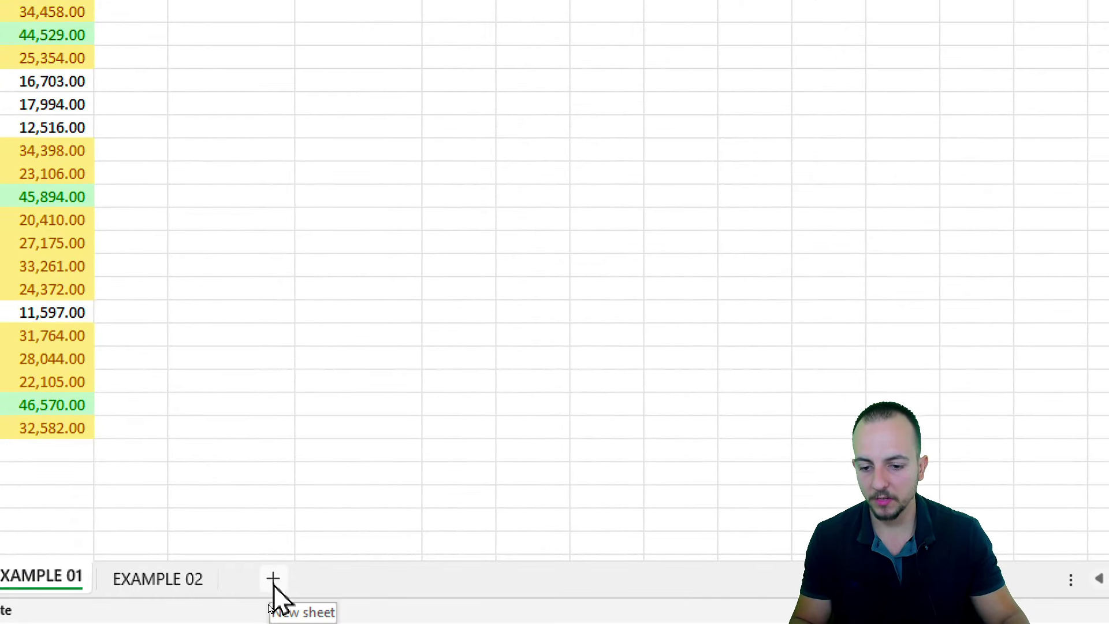
Step: Add a new worksheet after EXAMPLE 01 and copy columns A to C of the February sales report in the Book1 workbook
{"action": "left_click", "coordinate": [274, 580]}
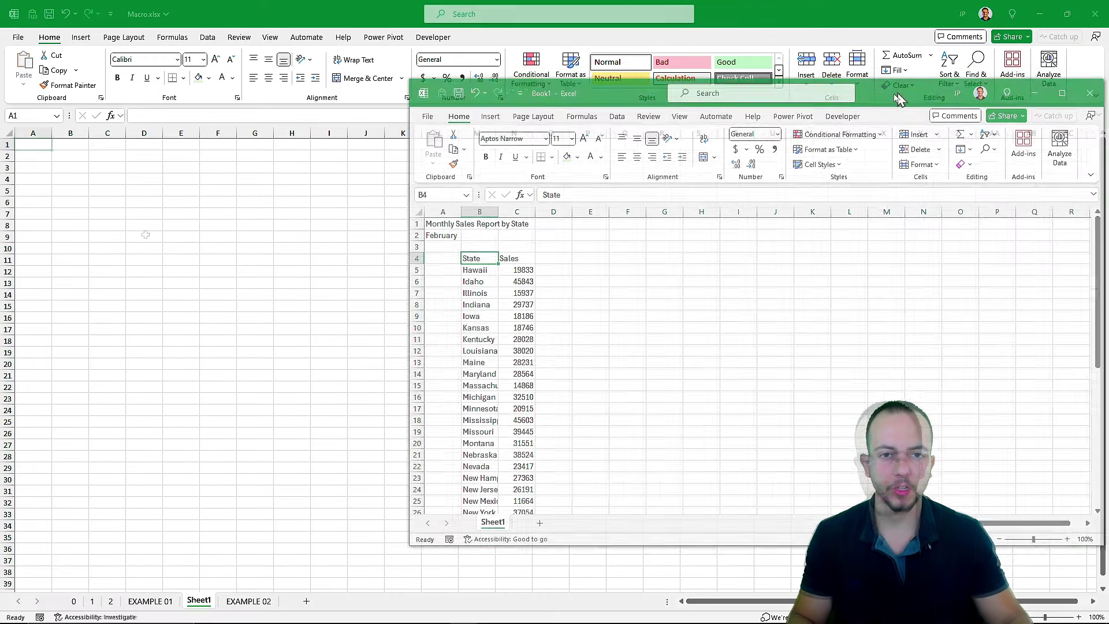
{"action": "left_click_drag", "start_coordinate": [905, 113], "coordinate": [824, 102]}
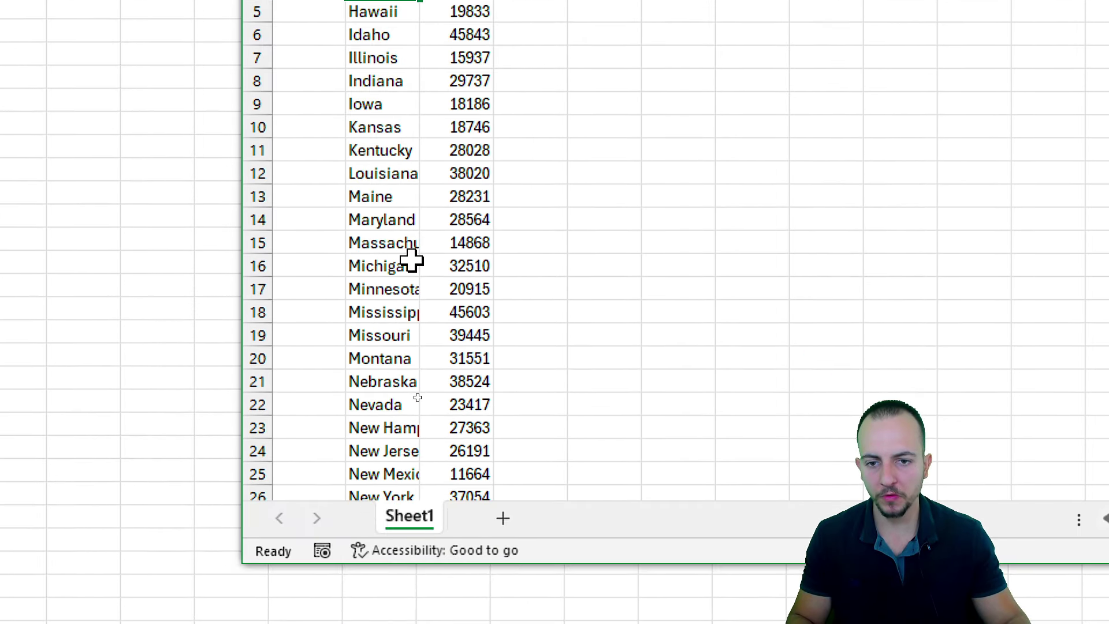
{"action": "scroll", "coordinate": [409, 260], "scroll_direction": "down", "scroll_amount": 4}
{"action": "scroll", "coordinate": [409, 260], "scroll_direction": "down", "scroll_amount": 3}
{"action": "scroll", "coordinate": [409, 260], "scroll_direction": "up", "scroll_amount": 9}
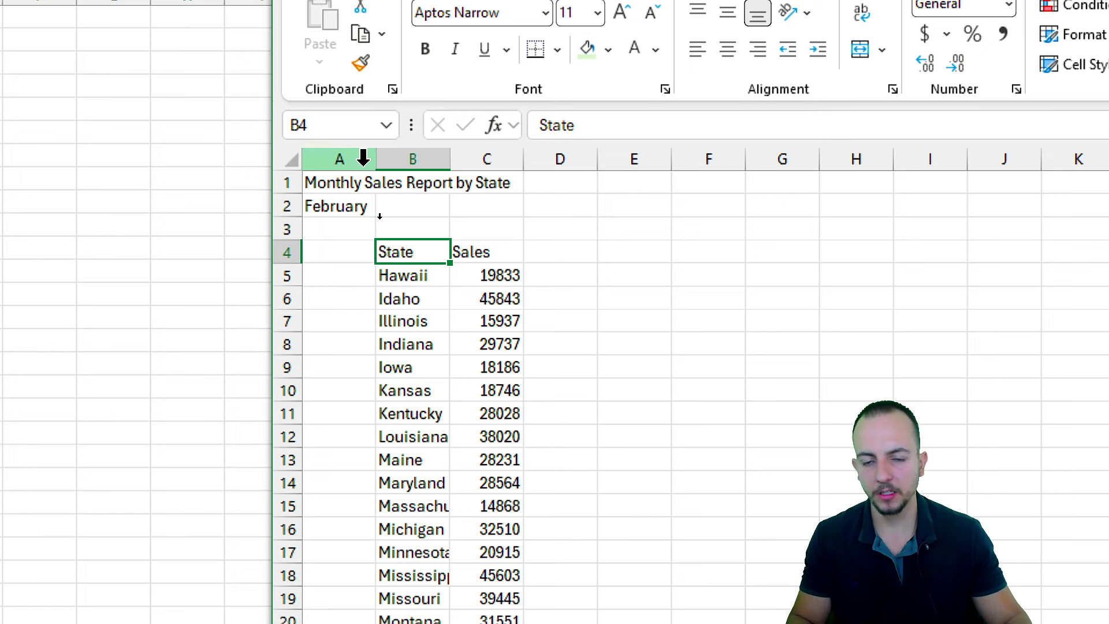
{"action": "left_click_drag", "start_coordinate": [354, 157], "coordinate": [464, 164]}
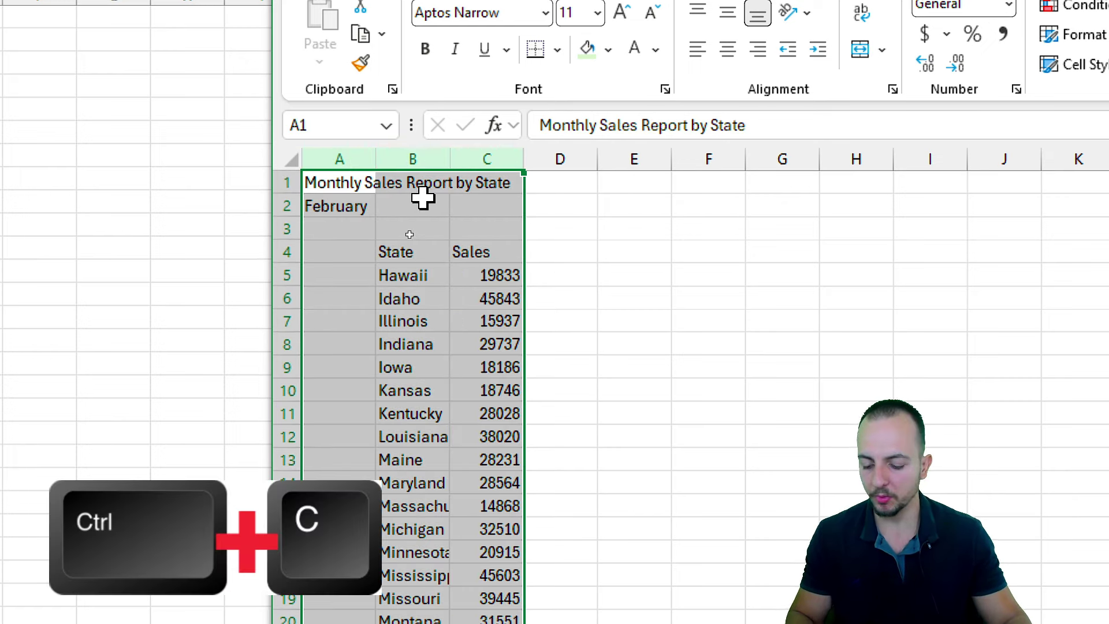
{"action": "key", "text": "ctrl+c"}
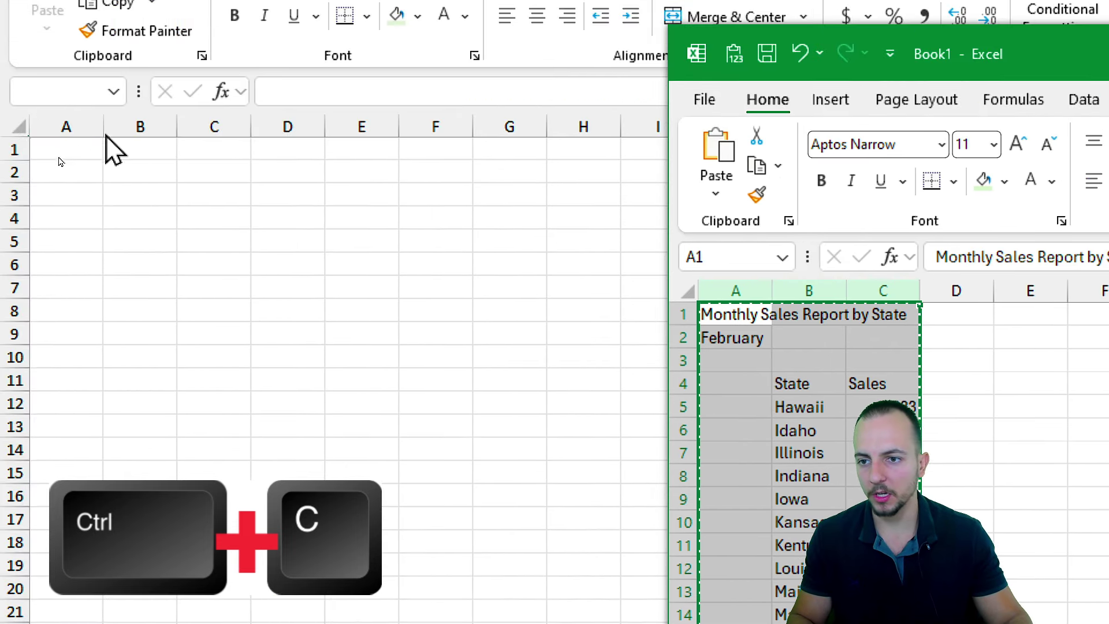
Step: Paste the copied February report into the new sheet of Macro.xlsx, starting at cell A1
{"action": "left_click", "coordinate": [87, 156]}
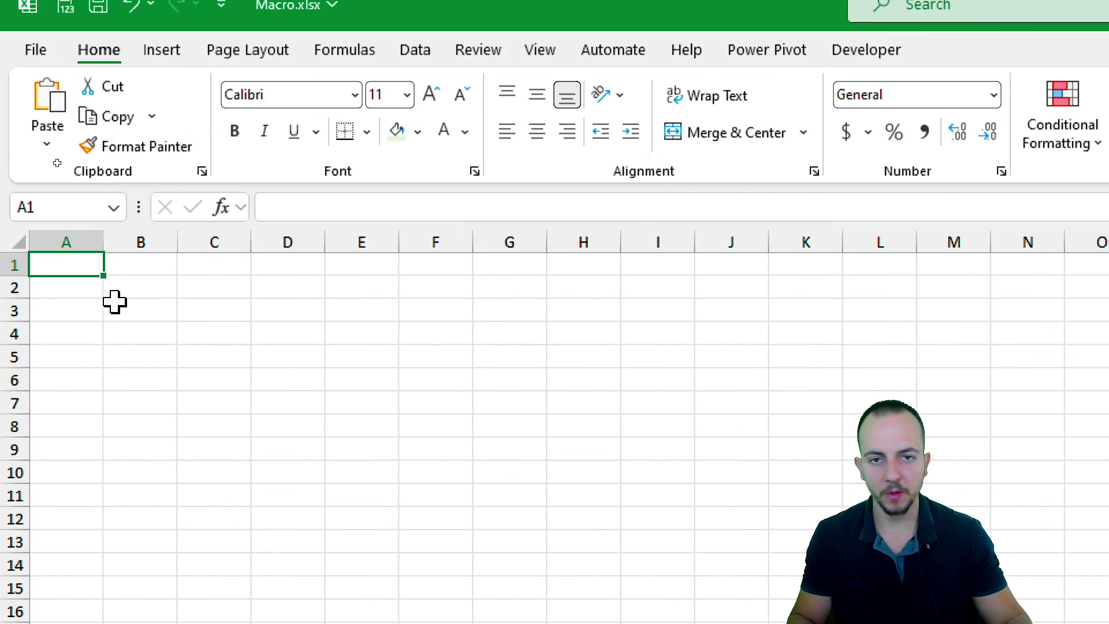
{"action": "key", "text": "ctrl+v"}
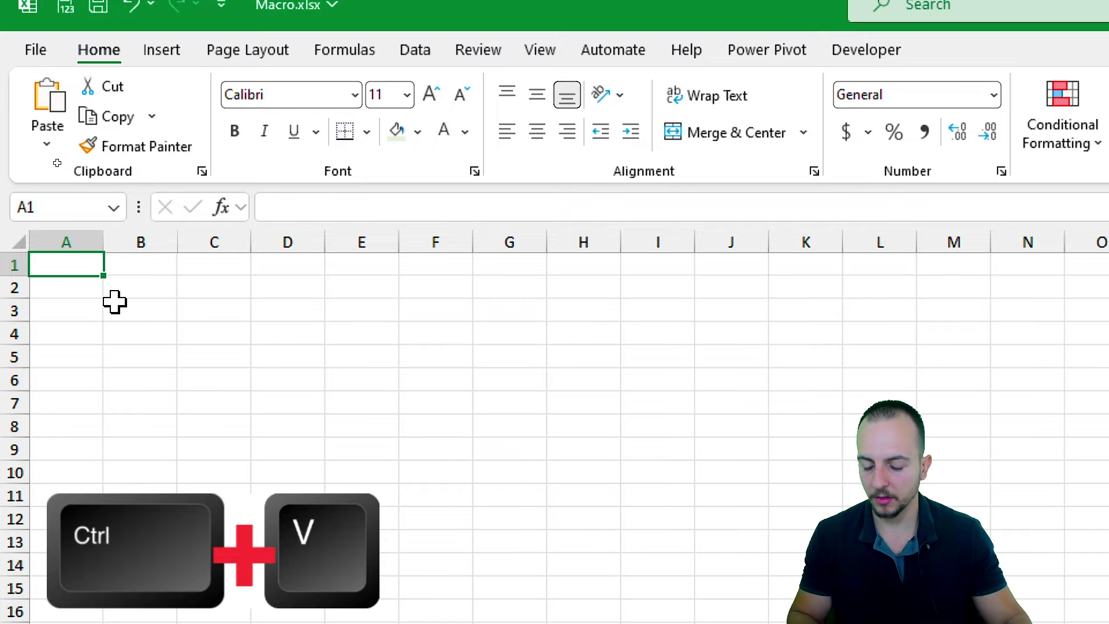
{"action": "left_click", "coordinate": [73, 265]}
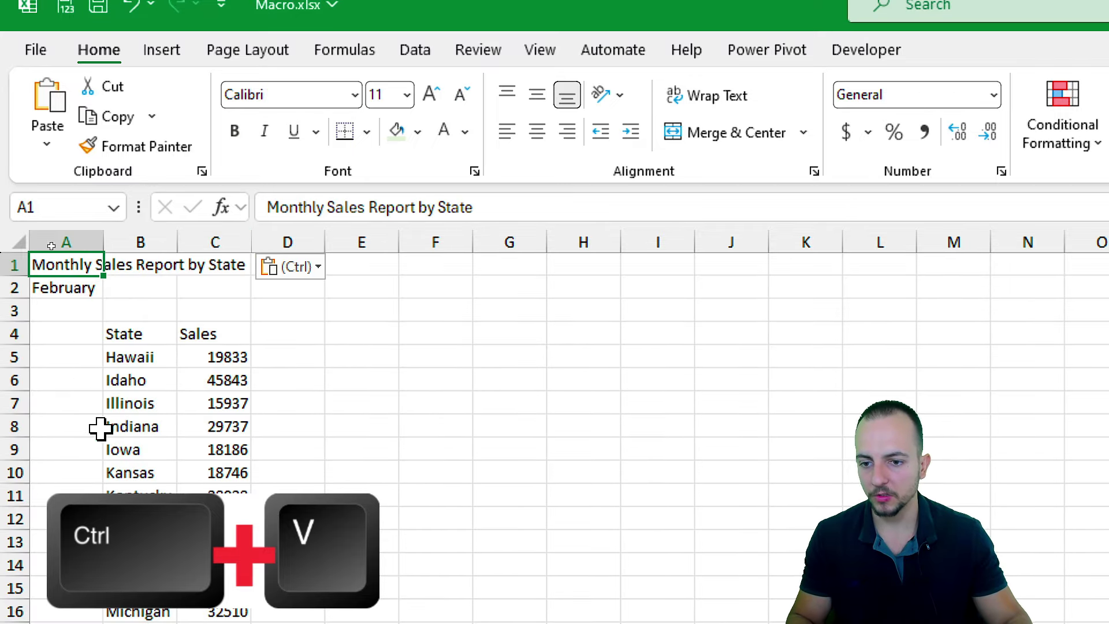
{"action": "key", "text": "ctrl"}
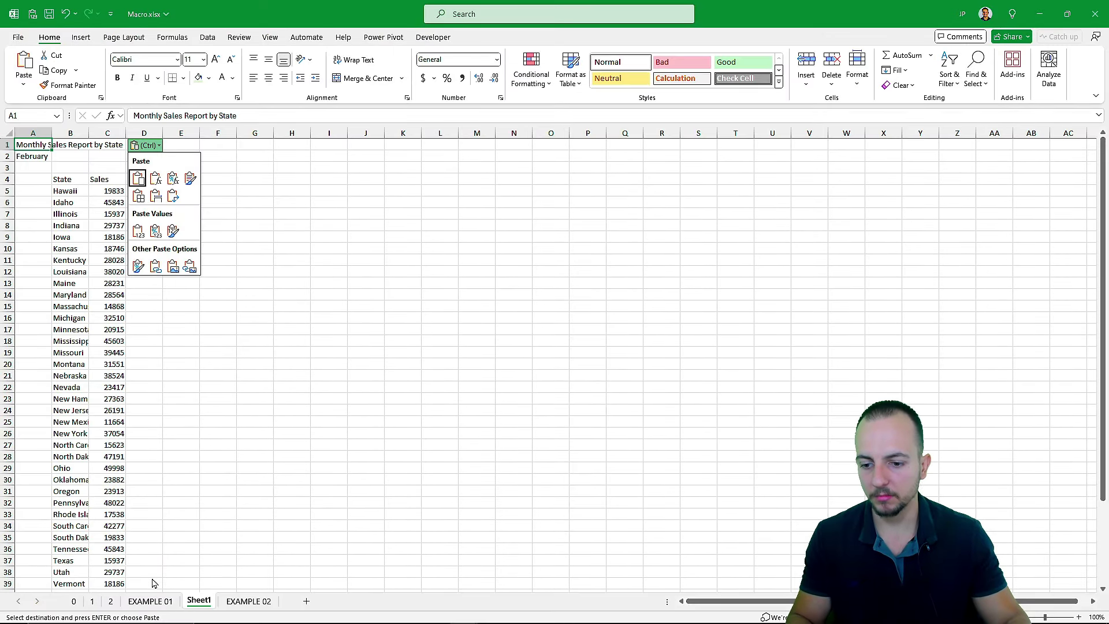
{"action": "key", "text": "Escape"}
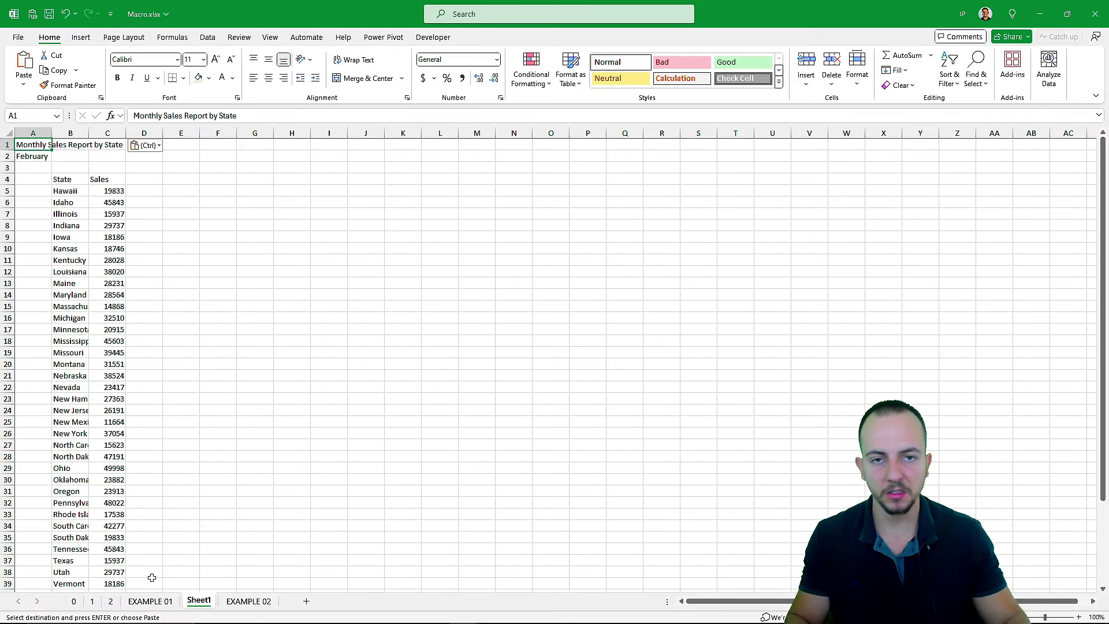
Step: Compare the formatted January report on EXAMPLE 01 with the unformatted February report on Sheet1
{"action": "left_click", "coordinate": [151, 600]}
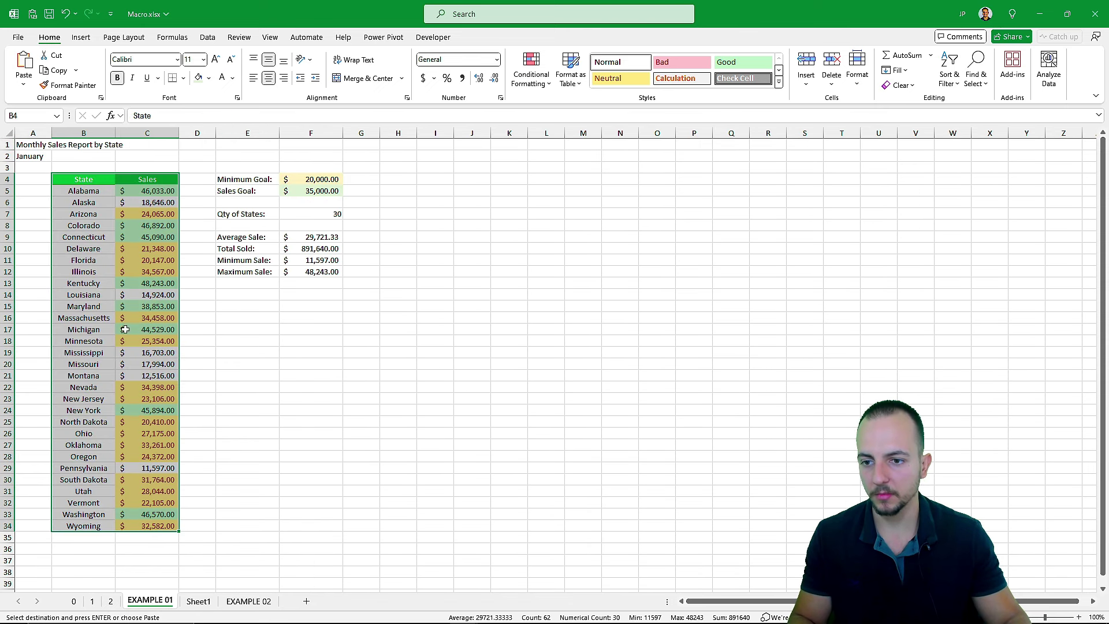
{"action": "left_click", "coordinate": [88, 182]}
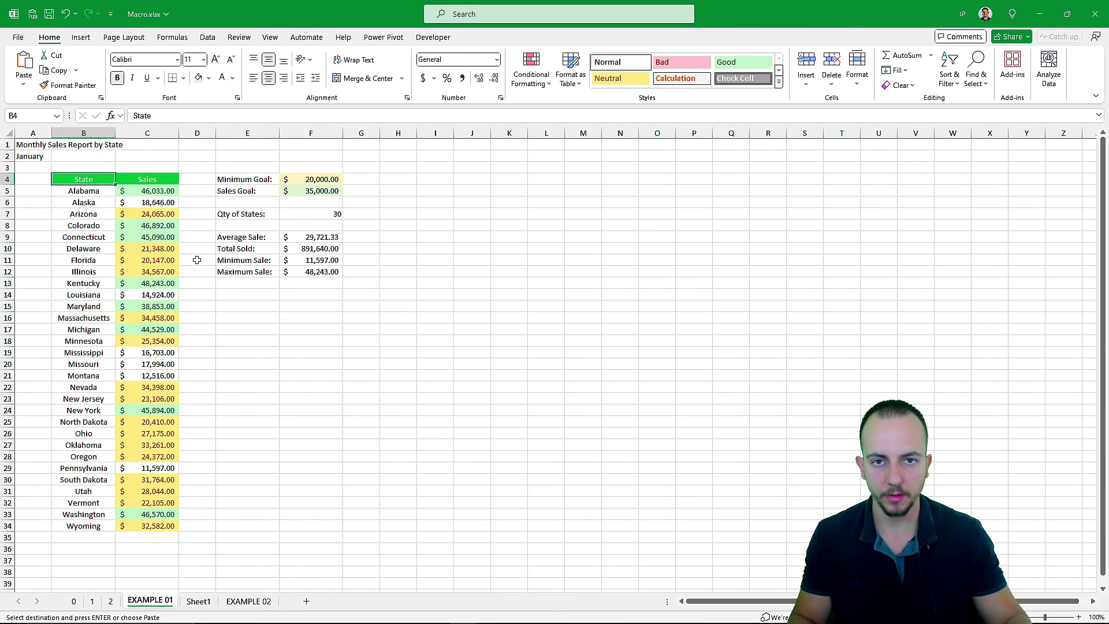
{"action": "left_click", "coordinate": [198, 601]}
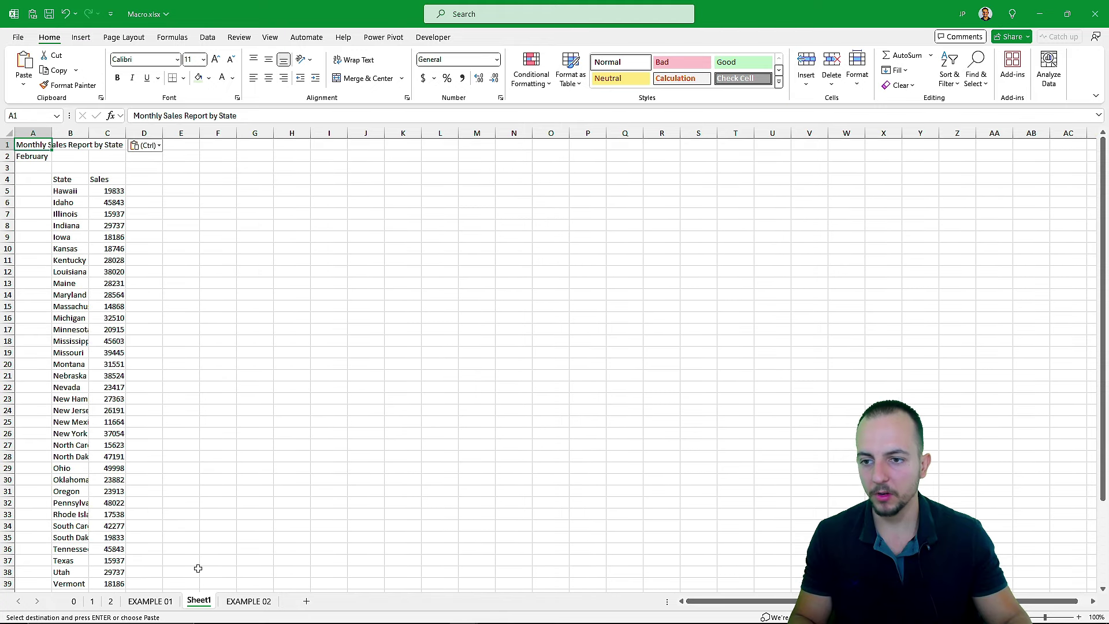
{"action": "key", "text": "ctrl"}
{"action": "key", "text": "Escape"}
{"action": "left_click", "coordinate": [68, 164]}
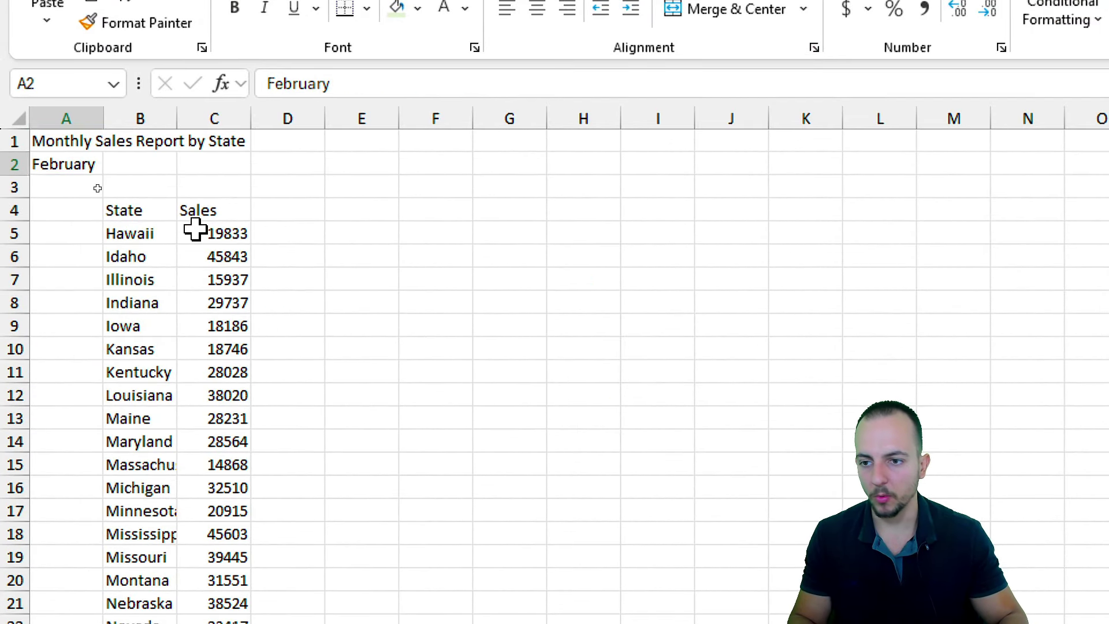
{"action": "key", "text": "ctrl+Page_Up"}
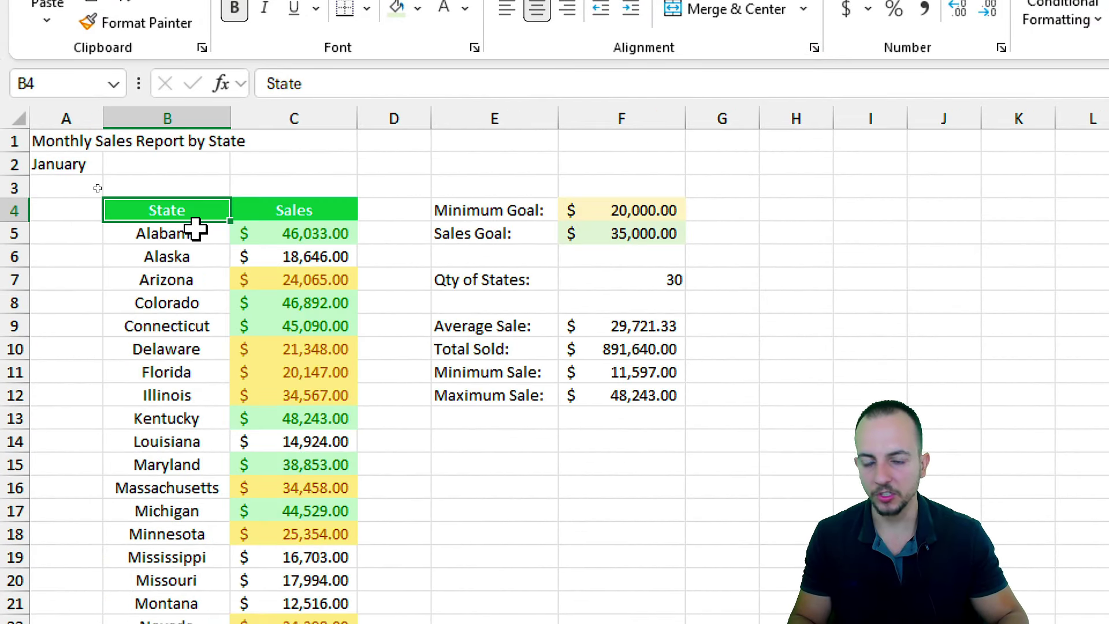
{"action": "key", "text": "ctrl+Page_Down"}
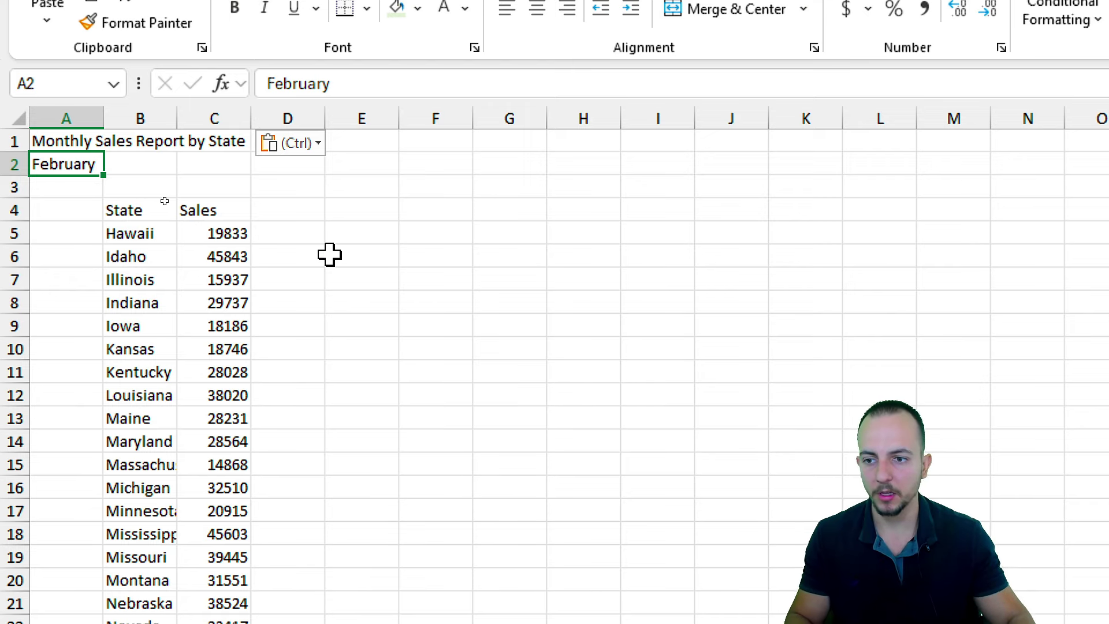
{"action": "key", "text": "Down"}
{"action": "key", "text": "Up"}
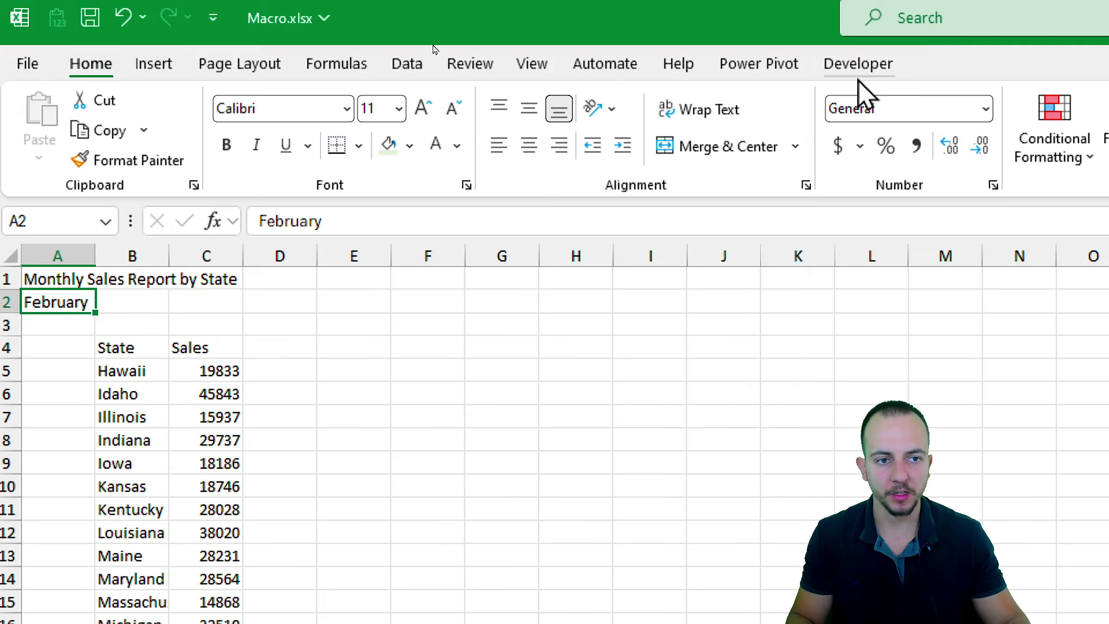
Step: Run the Sales_Report macro on the February report in Sheet1
{"action": "left_click", "coordinate": [859, 69]}
{"action": "left_click", "coordinate": [107, 139]}
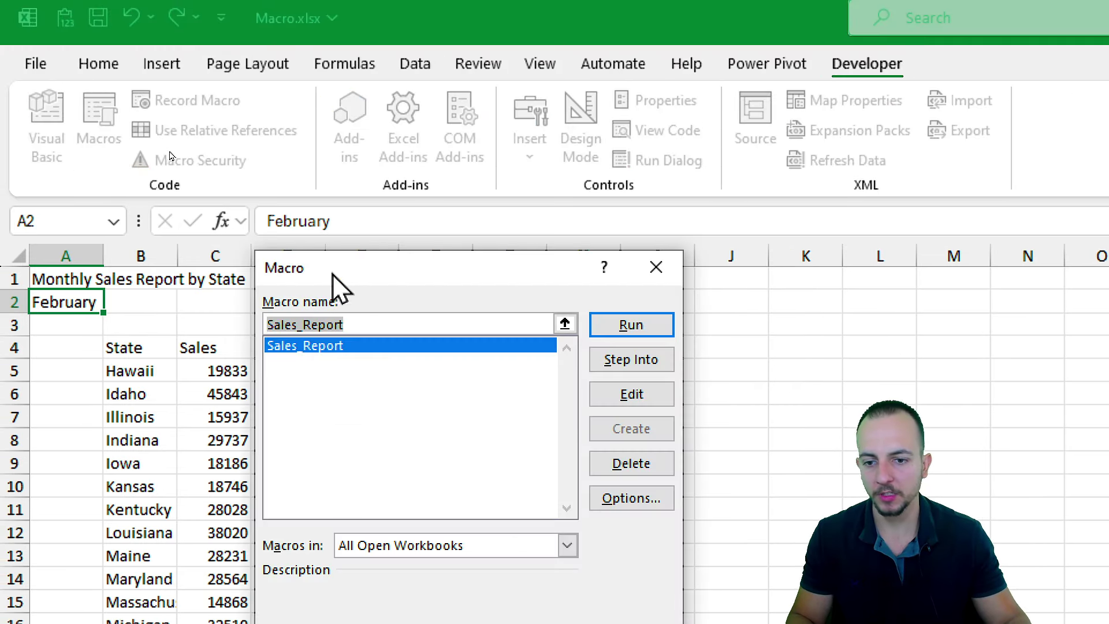
{"action": "left_click", "coordinate": [311, 349]}
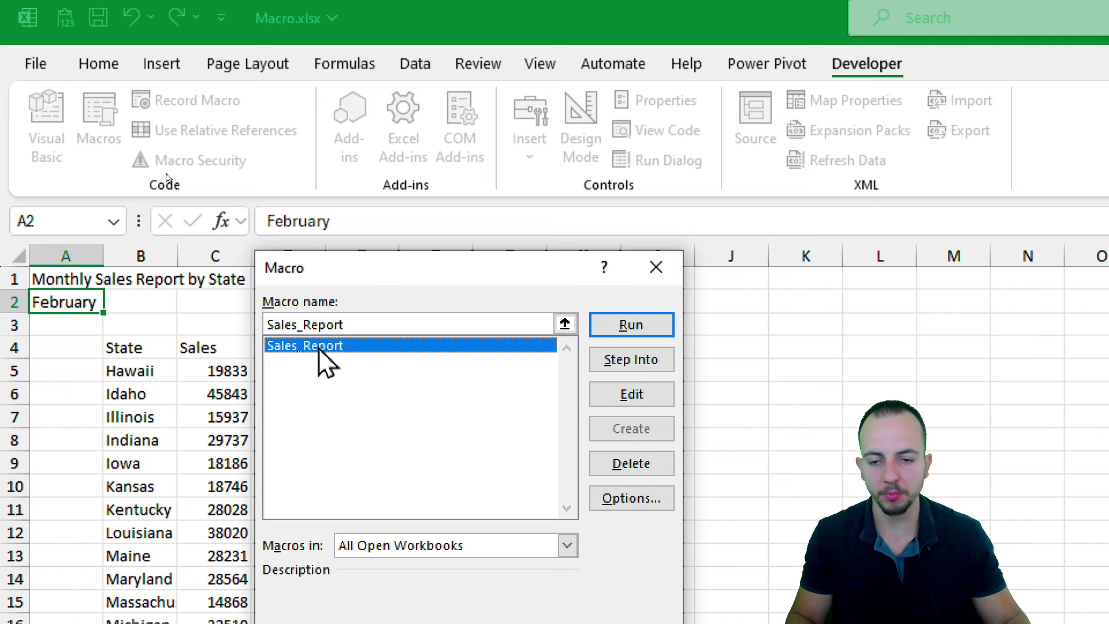
{"action": "left_click_drag", "start_coordinate": [412, 278], "coordinate": [647, 329]}
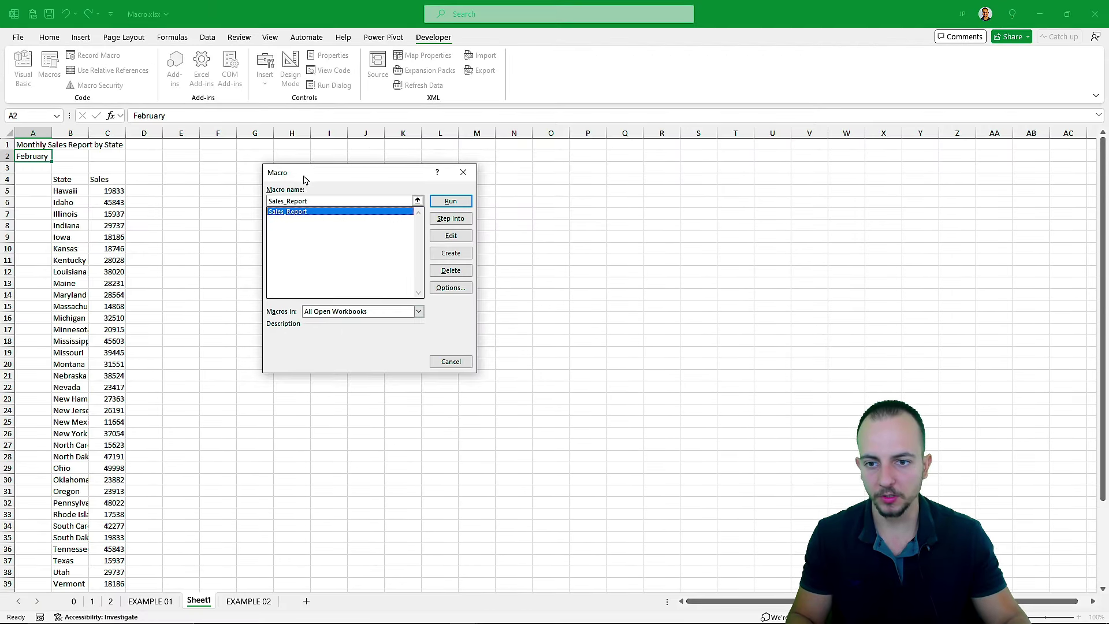
{"action": "left_click_drag", "start_coordinate": [304, 179], "coordinate": [464, 238]}
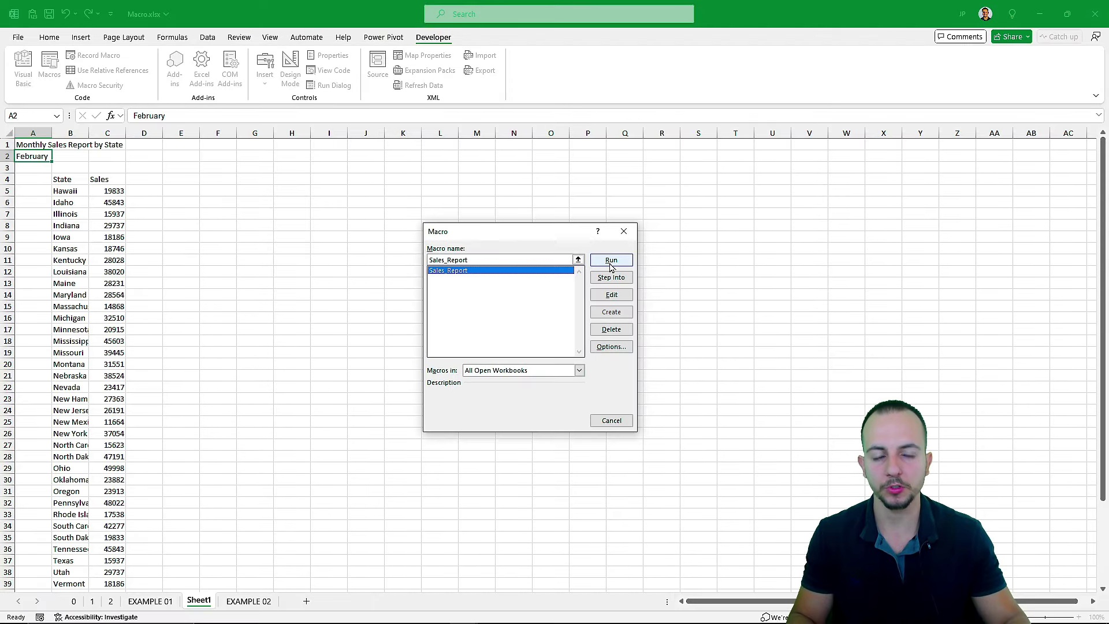
{"action": "left_click", "coordinate": [611, 260]}
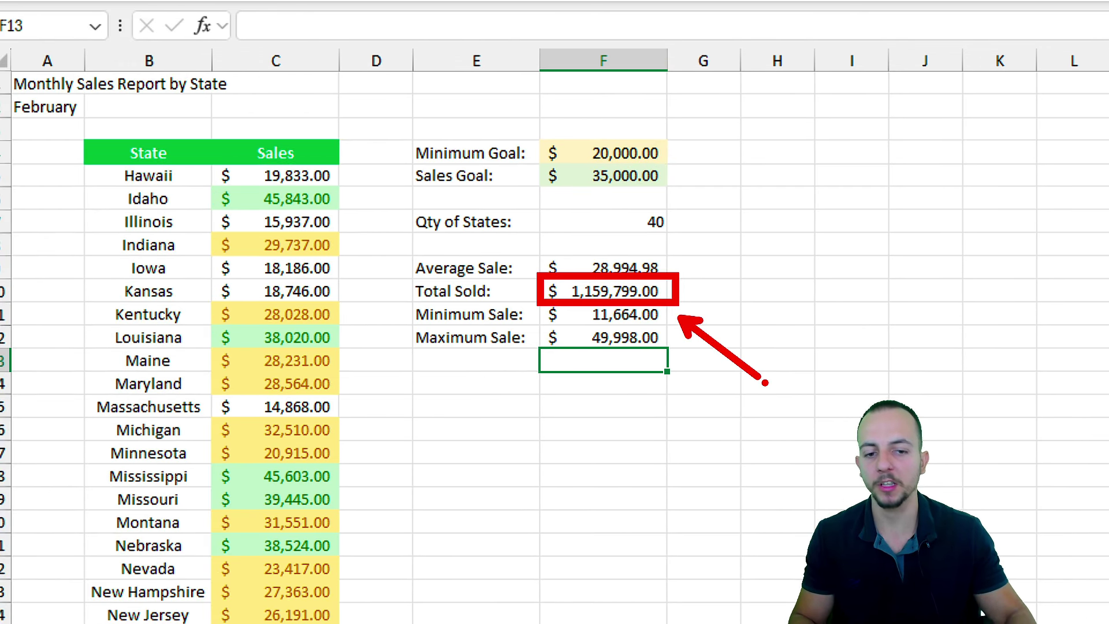
Step: Compare the macro's February report on Sheet1 with the January report on EXAMPLE 01 and examine the February rows from 34 to 44
{"action": "key", "text": "ctrl+Page_Up"}
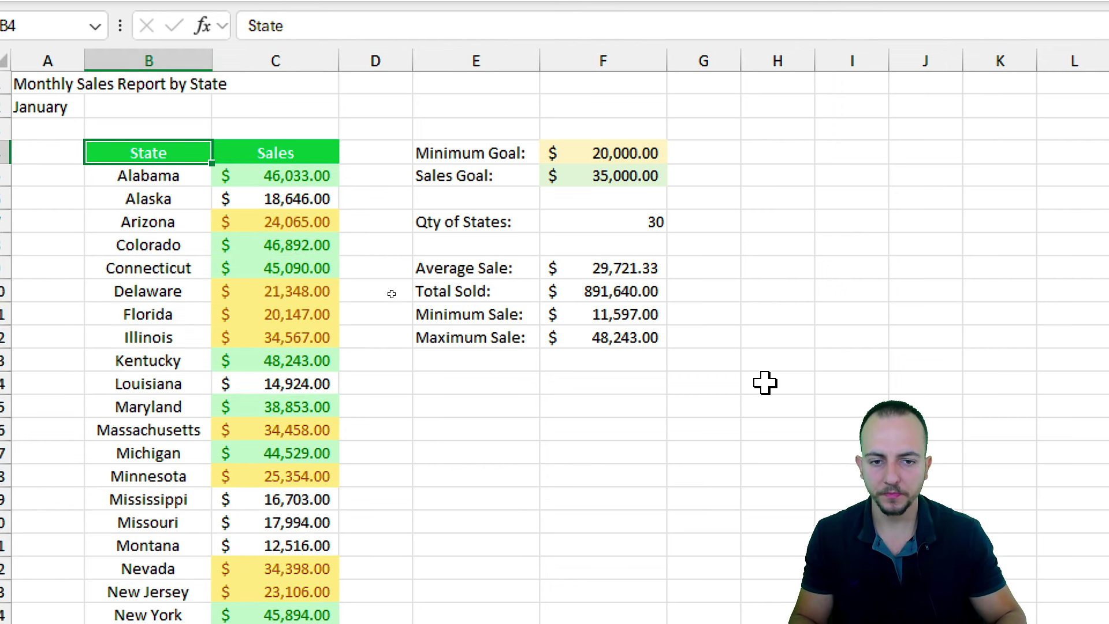
{"action": "key", "text": "ctrl+Page_Down"}
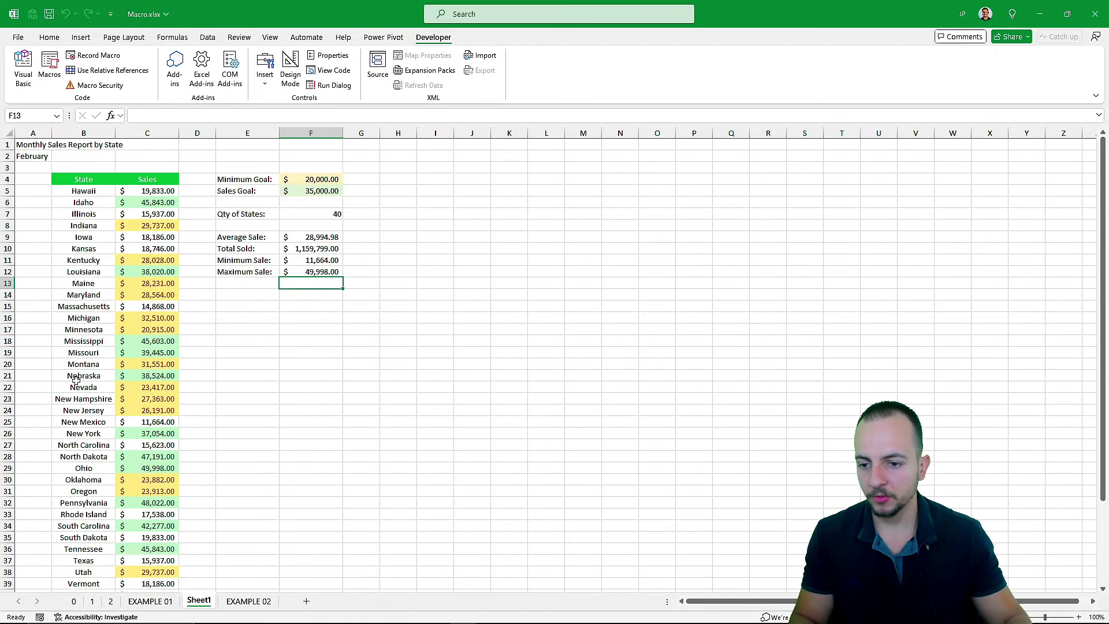
{"action": "scroll", "coordinate": [86, 380], "scroll_direction": "down", "scroll_amount": 9}
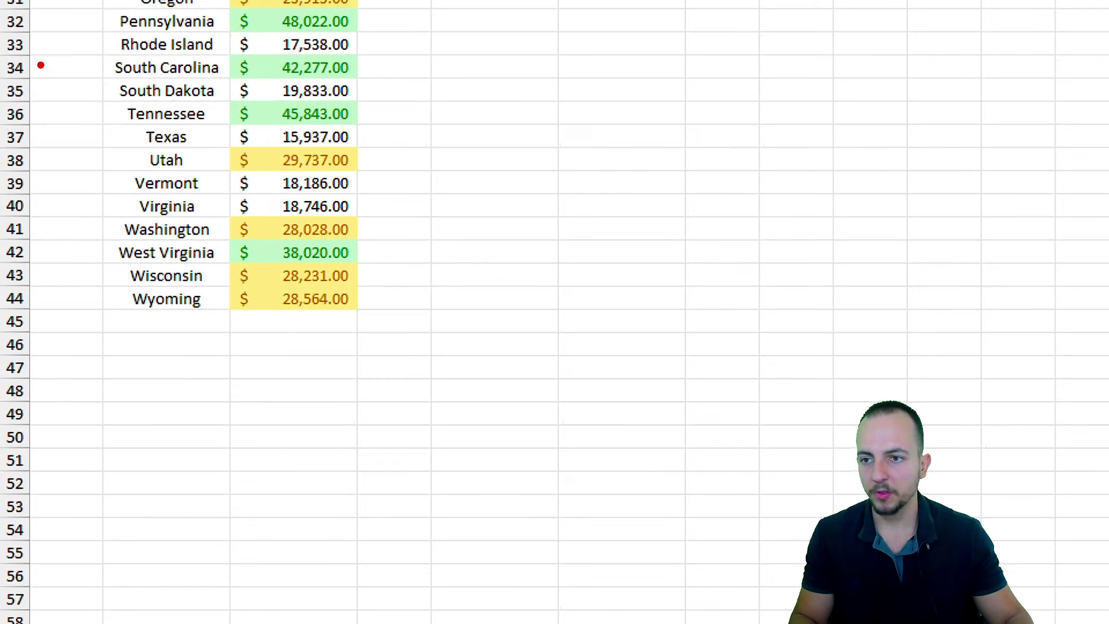
{"action": "mouse_move", "coordinate": [2, 51]}
{"action": "left_mouse_down"}
{"action": "mouse_move", "coordinate": [58, 78]}
{"action": "mouse_move", "coordinate": [354, 76]}
{"action": "left_mouse_up"}
{"action": "mouse_move", "coordinate": [2, 280]}
{"action": "left_mouse_down"}
{"action": "mouse_move", "coordinate": [34, 315]}
{"action": "mouse_move", "coordinate": [368, 314]}
{"action": "left_mouse_up"}
{"action": "mouse_move", "coordinate": [398, 179]}
{"action": "left_mouse_down"}
{"action": "mouse_move", "coordinate": [391, 291]}
{"action": "mouse_move", "coordinate": [410, 77]}
{"action": "left_mouse_up"}
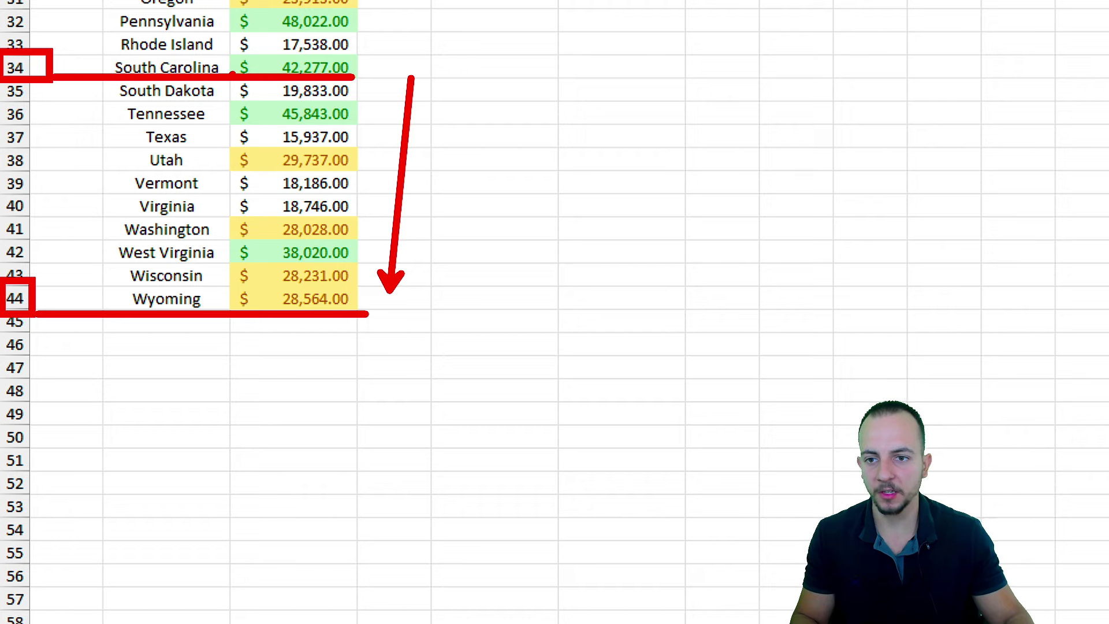
{"action": "left_click_drag", "start_coordinate": [224, 72], "coordinate": [359, 323]}
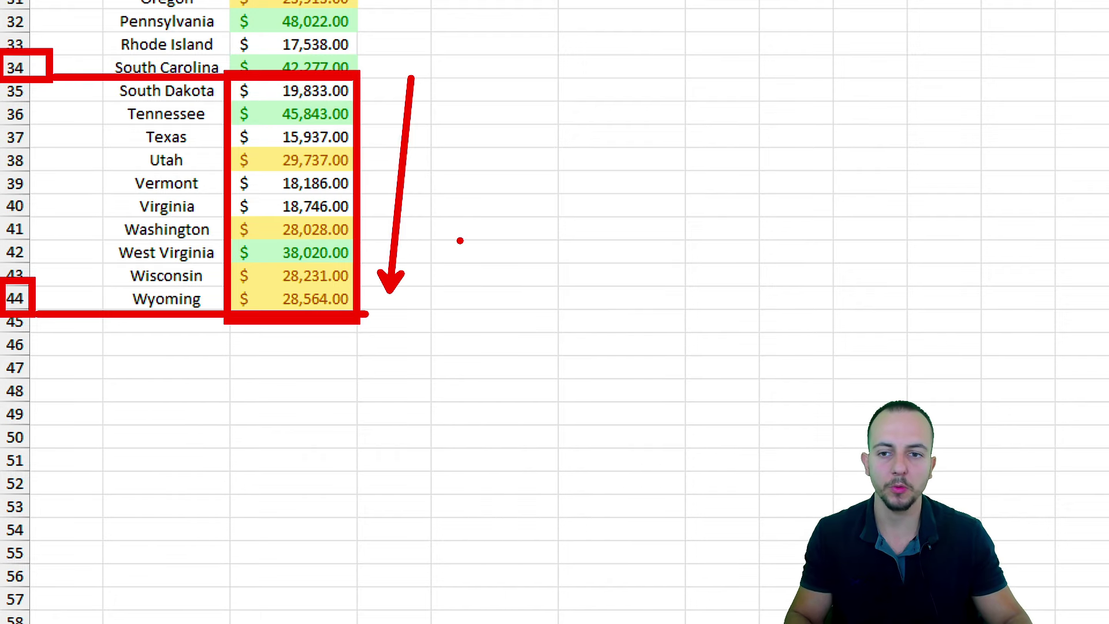
{"action": "key", "text": "Escape"}
{"action": "scroll", "coordinate": [543, 320], "scroll_direction": "up", "scroll_amount": 9}
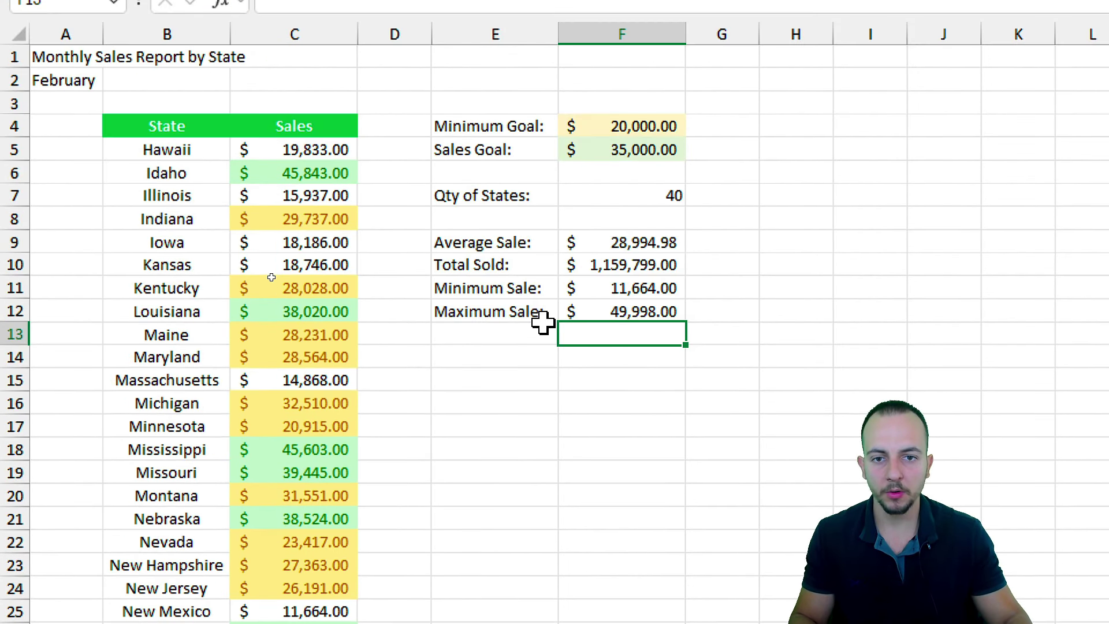
Step: Inspect the Total Sold formula in cell F10 and which sales cells it covers
{"action": "left_click", "coordinate": [656, 265]}
{"action": "type", "text": "=SUM(C:C)"}
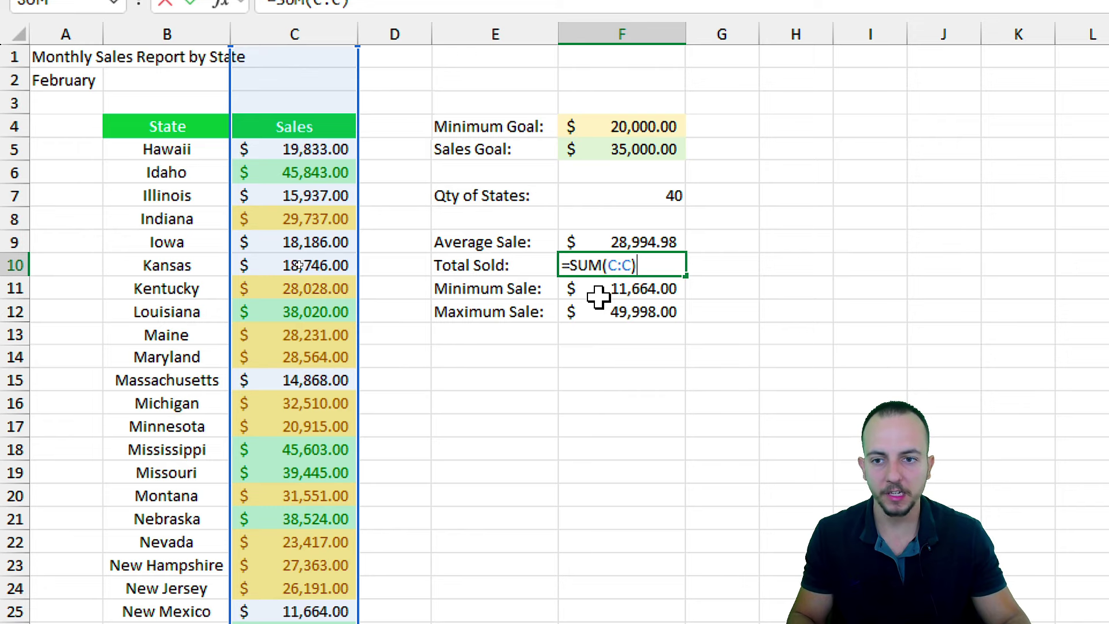
{"action": "key", "text": "ctrl+Return"}
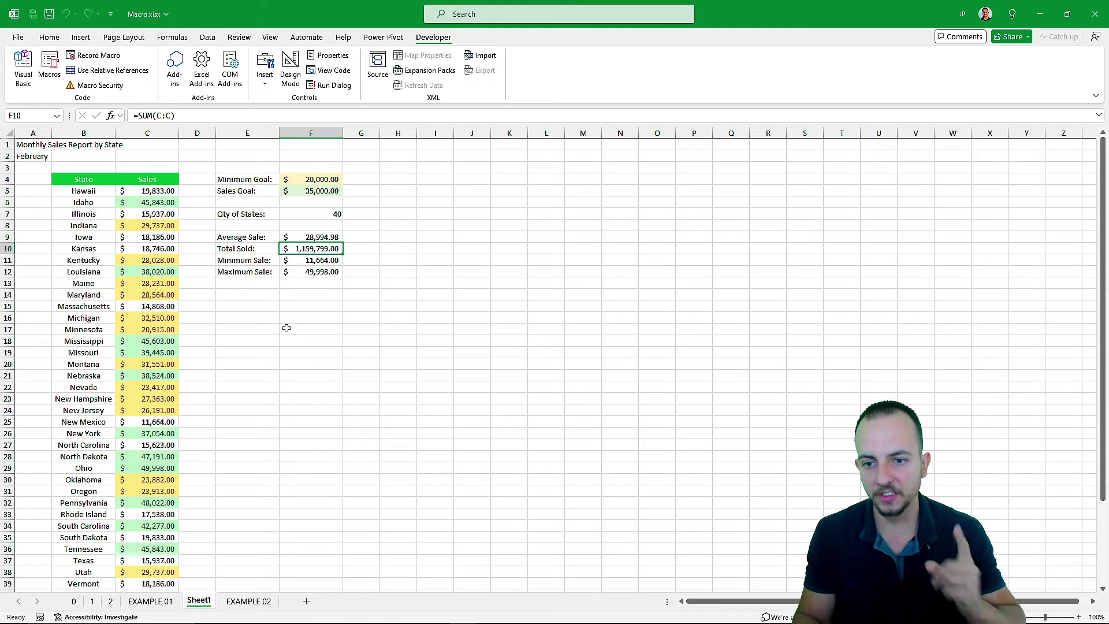
Step: Switch to the EXAMPLE 02 sheet, look through the order table for blank rows and return to cell A1
{"action": "left_click", "coordinate": [248, 601]}
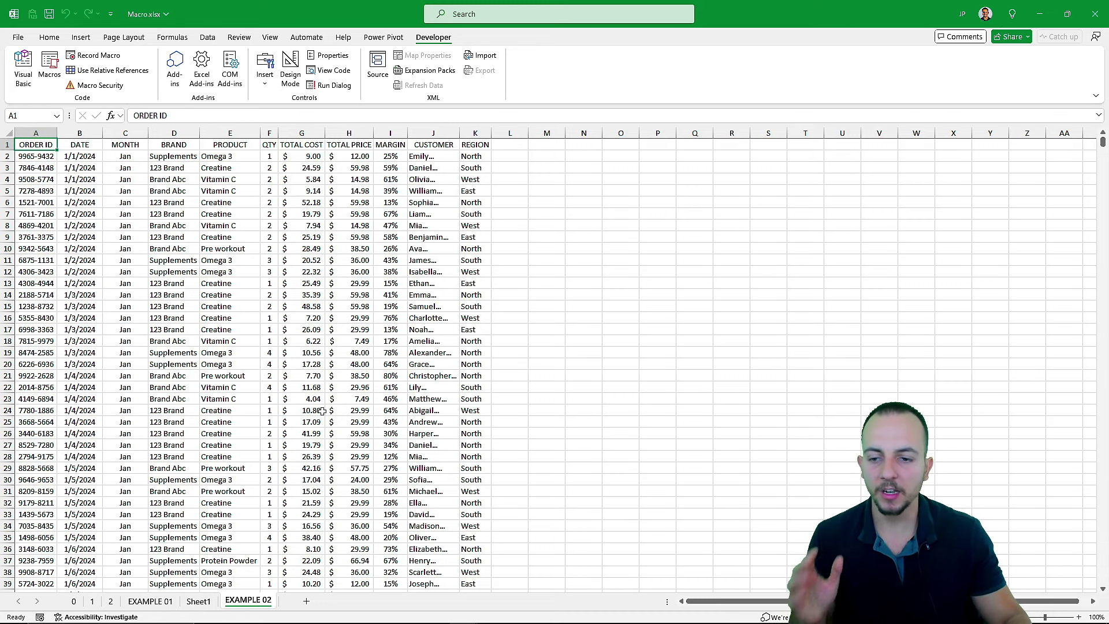
{"action": "scroll", "coordinate": [321, 411], "scroll_direction": "down", "scroll_amount": 10}
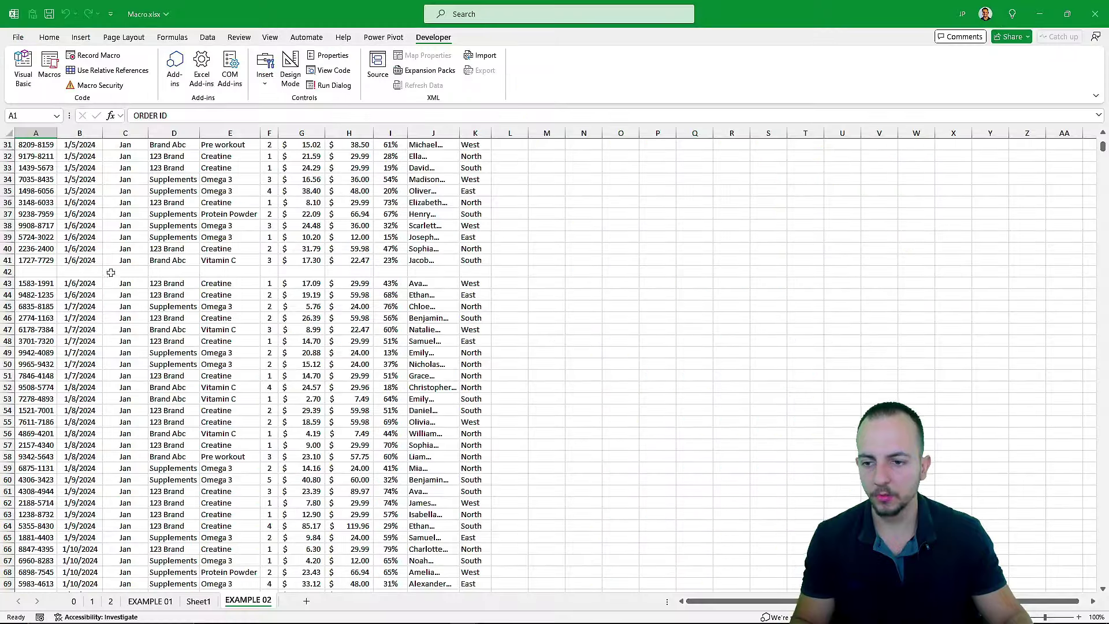
{"action": "scroll", "coordinate": [198, 409], "scroll_direction": "down", "scroll_amount": 20}
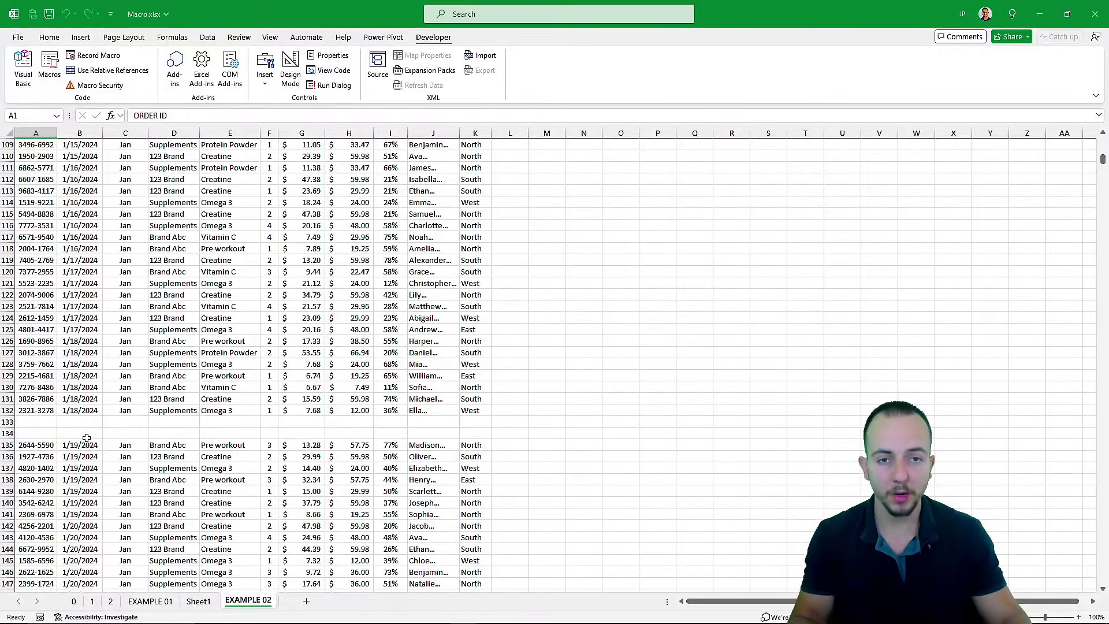
{"action": "scroll", "coordinate": [87, 437], "scroll_direction": "up", "scroll_amount": 1}
{"action": "key", "text": "ctrl+Home"}
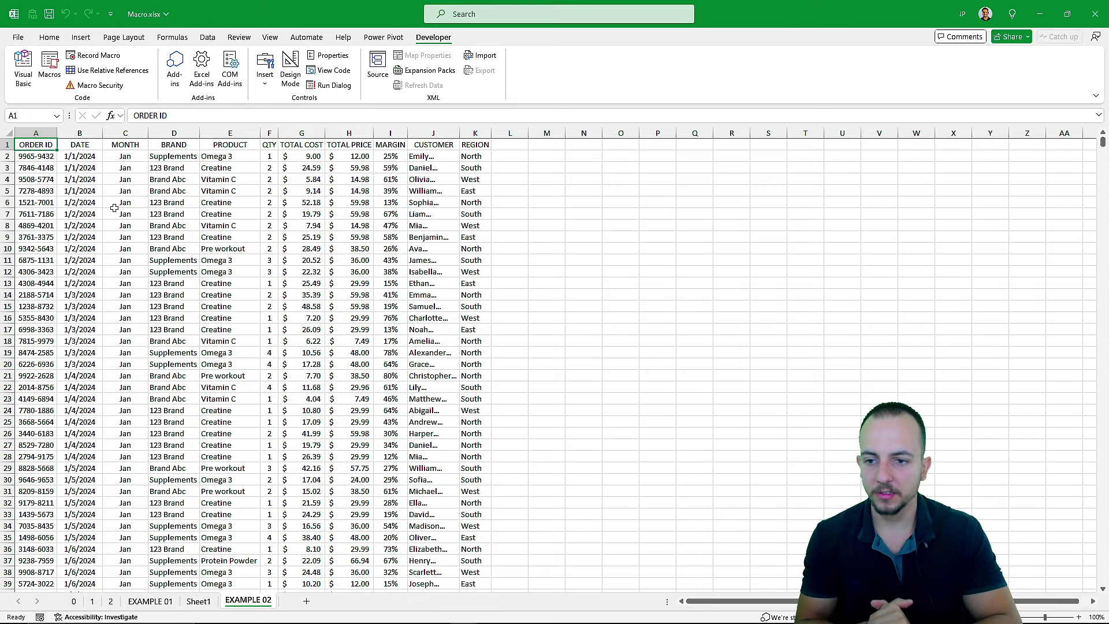
Step: Start recording a macro named daily_task, stored in This Workbook, with the description "abc 123"
{"action": "left_click", "coordinate": [49, 37]}
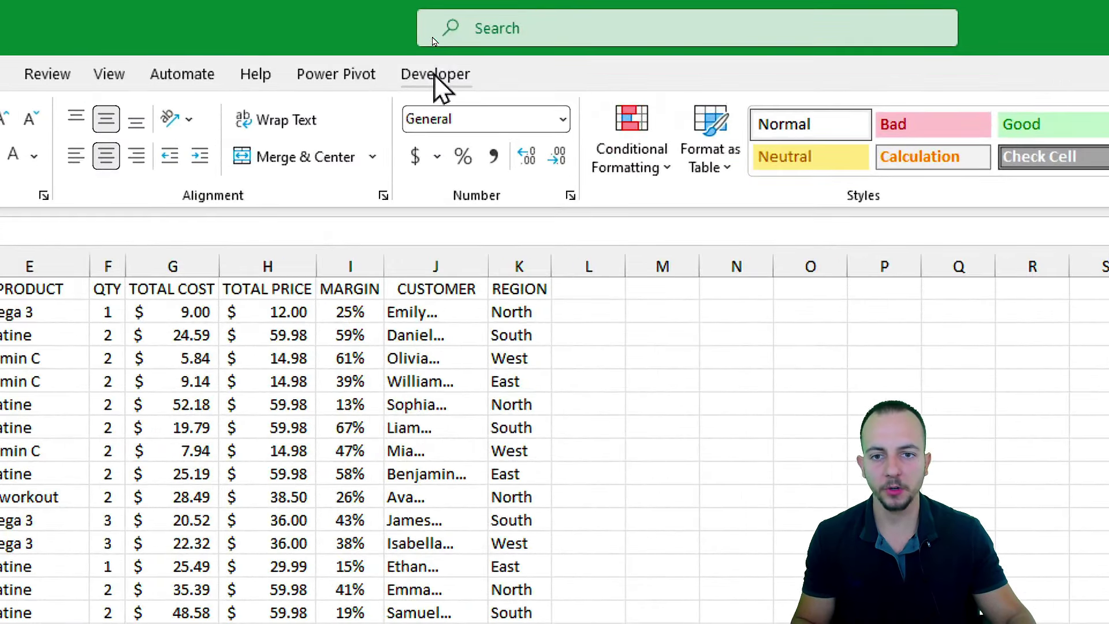
{"action": "left_click", "coordinate": [433, 37]}
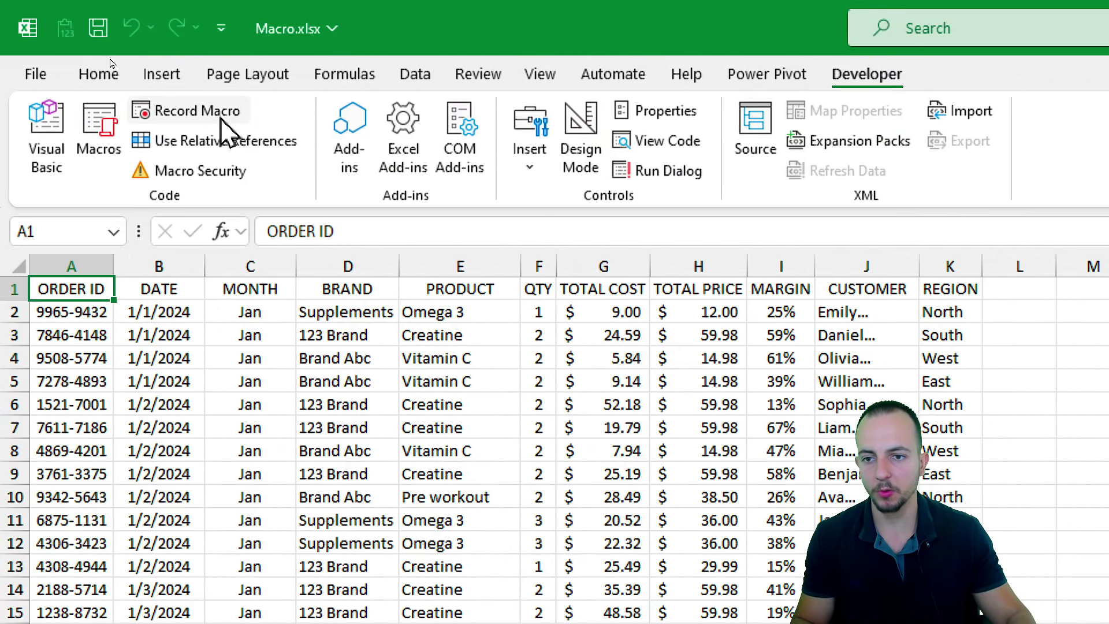
{"action": "left_click", "coordinate": [222, 120]}
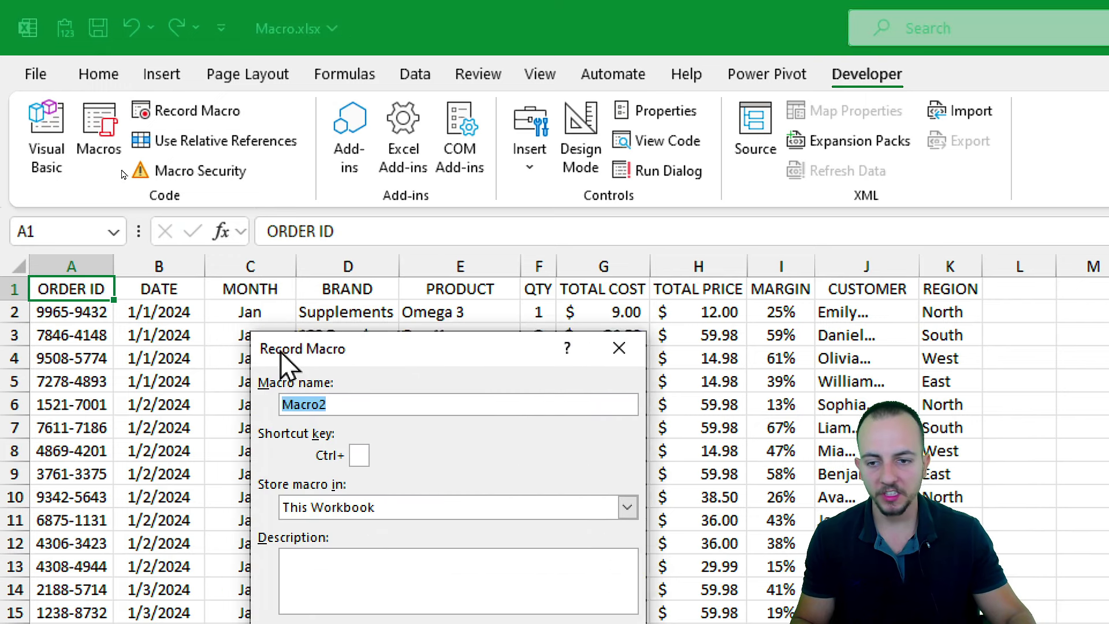
{"action": "left_click_drag", "start_coordinate": [282, 351], "coordinate": [179, 329]}
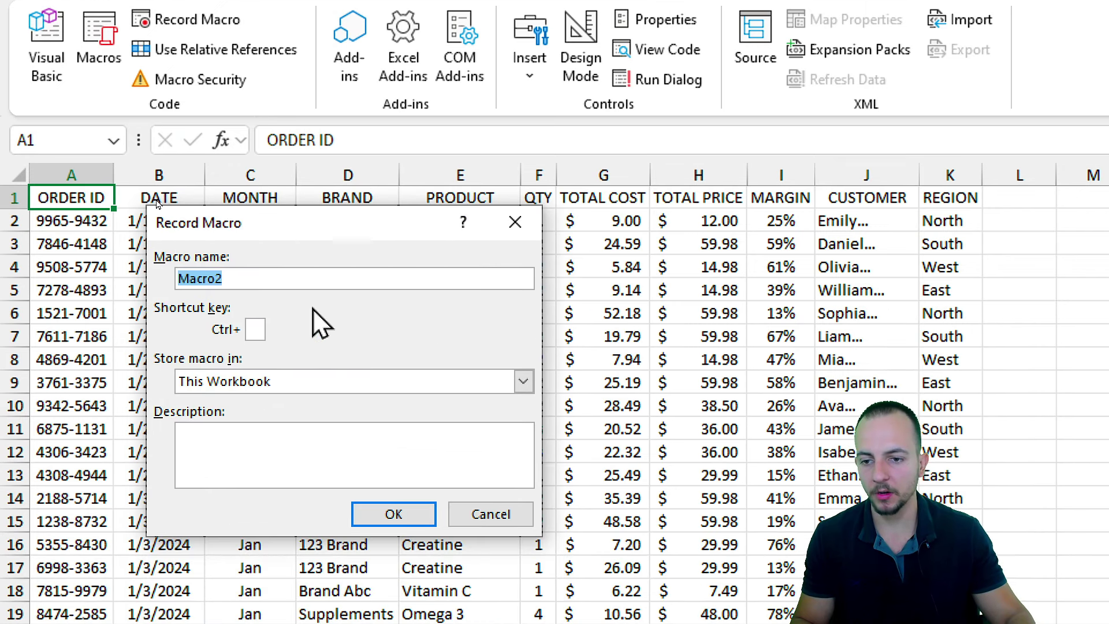
{"action": "type", "text": "daily_task"}
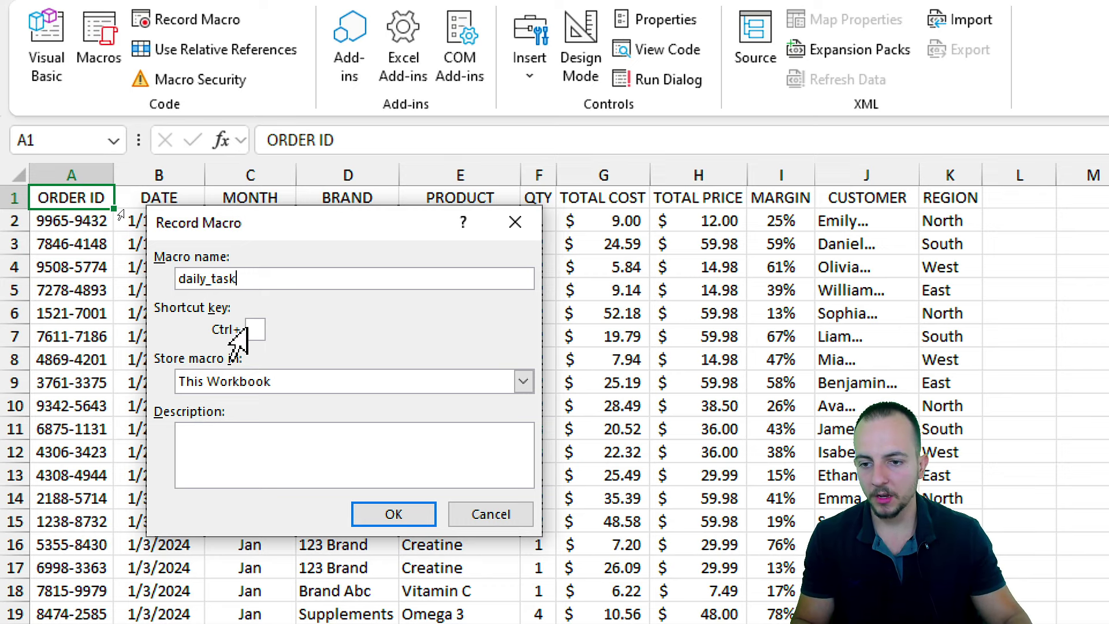
{"action": "left_click", "coordinate": [246, 447]}
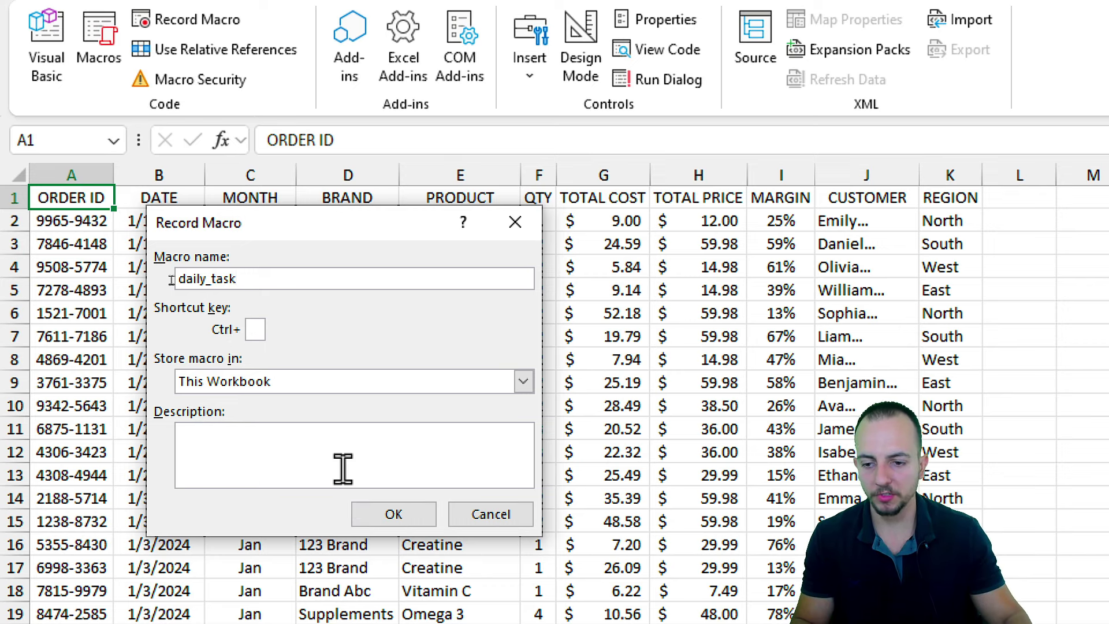
{"action": "type", "text": "abc 123"}
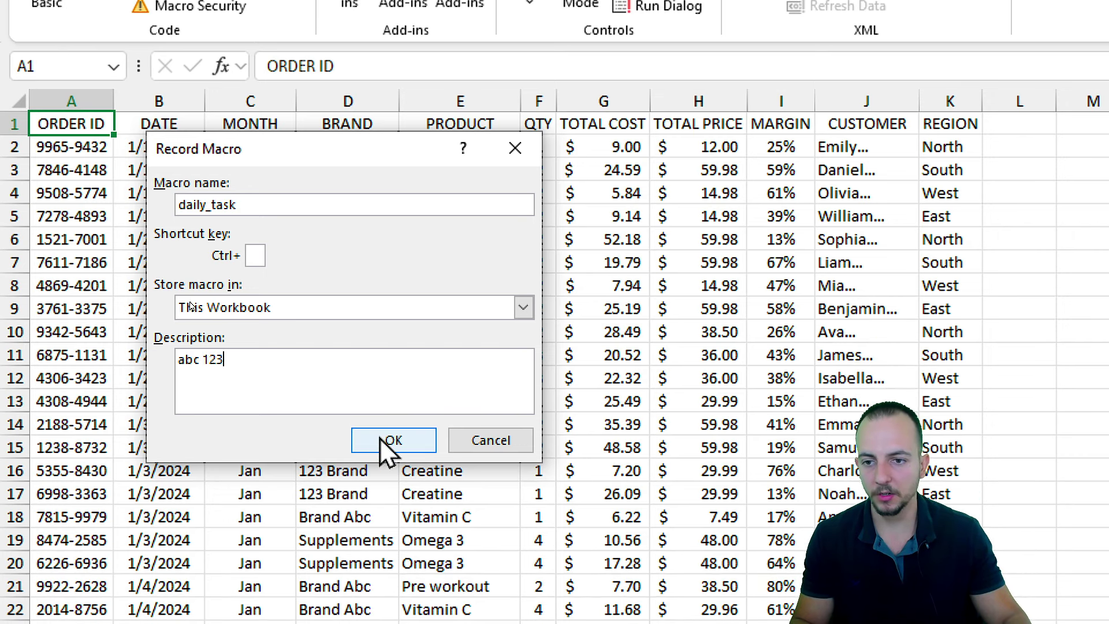
{"action": "left_click", "coordinate": [381, 440]}
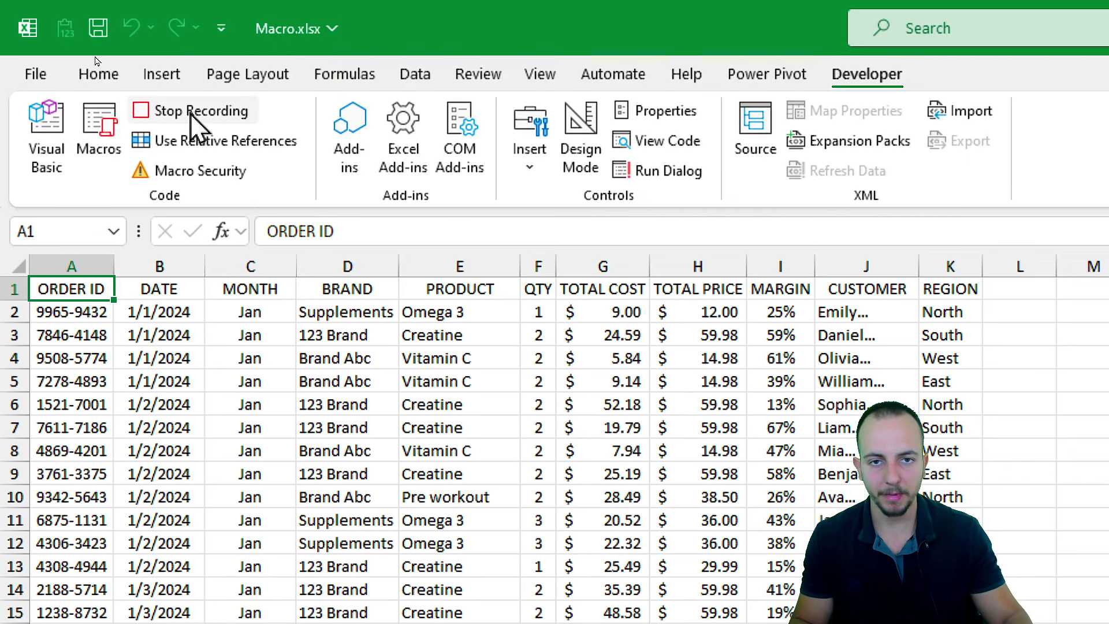
Step: Add filters to columns A through K of the order table
{"action": "left_click", "coordinate": [414, 78]}
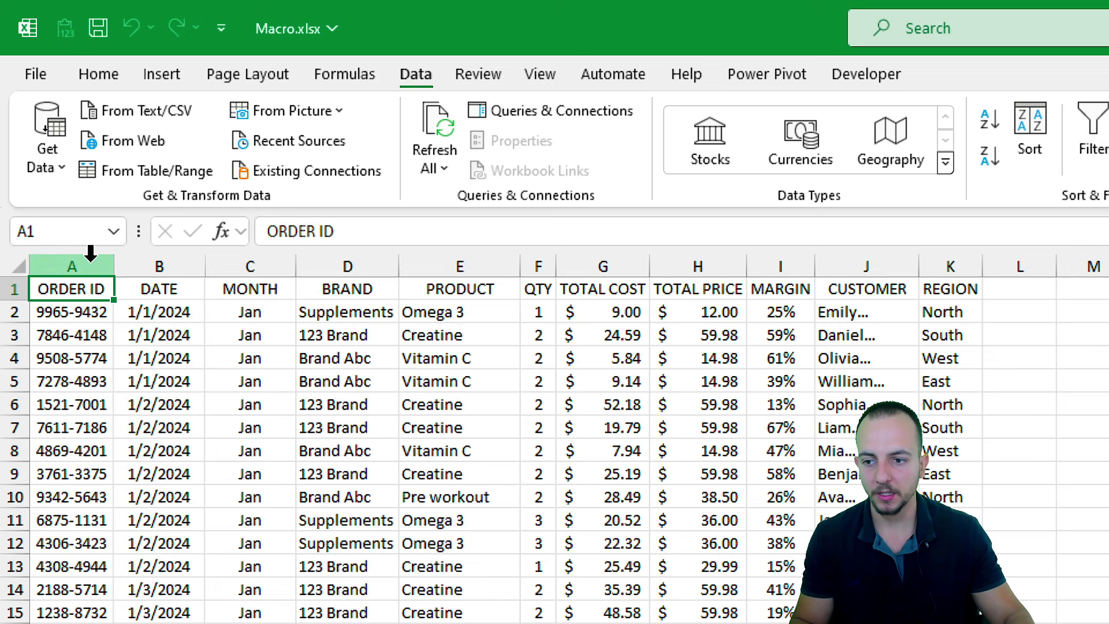
{"action": "left_click_drag", "start_coordinate": [88, 264], "coordinate": [927, 268]}
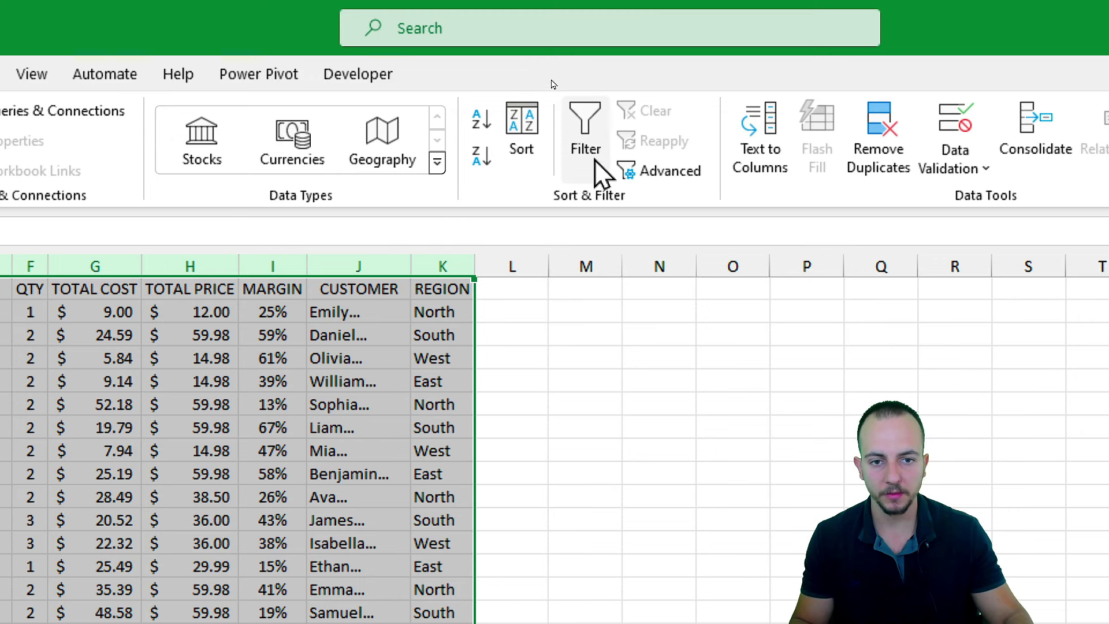
{"action": "left_click", "coordinate": [596, 163]}
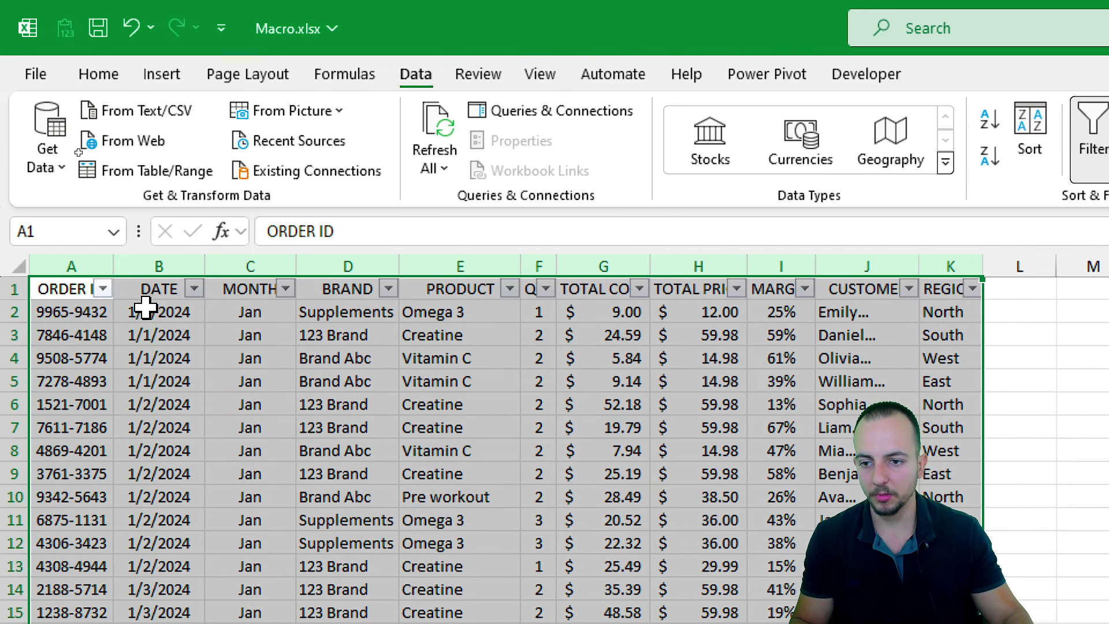
Step: Filter the ORDER ID column to show only (Blanks) and review the filtered rows
{"action": "left_click", "coordinate": [71, 291]}
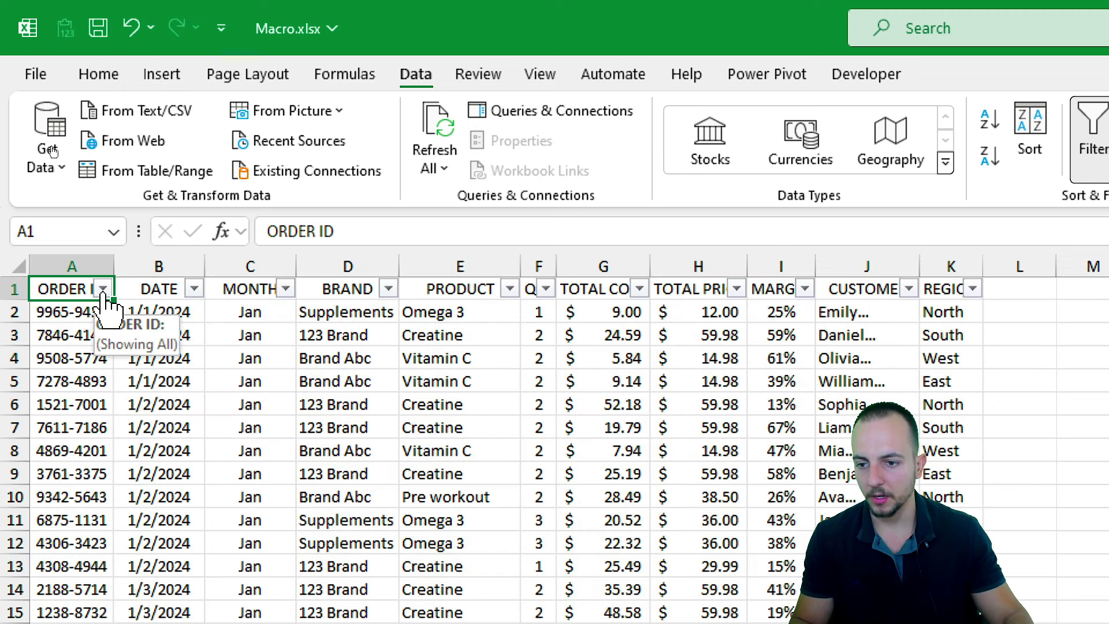
{"action": "left_click", "coordinate": [103, 288]}
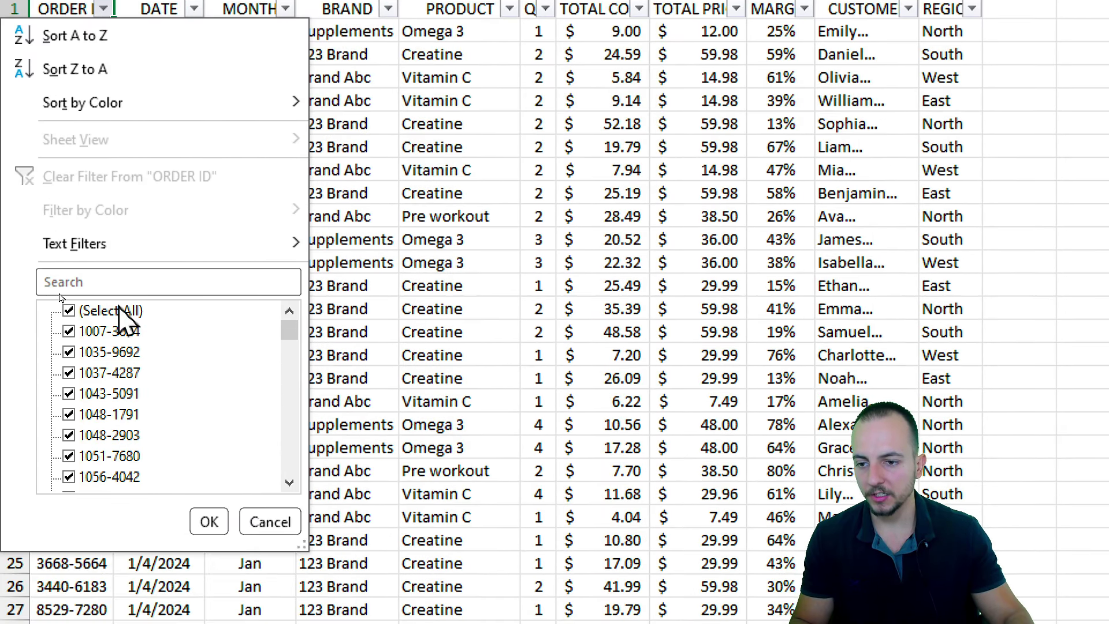
{"action": "left_click", "coordinate": [119, 310]}
{"action": "left_click_drag", "start_coordinate": [292, 339], "coordinate": [290, 462]}
{"action": "left_click", "coordinate": [102, 479]}
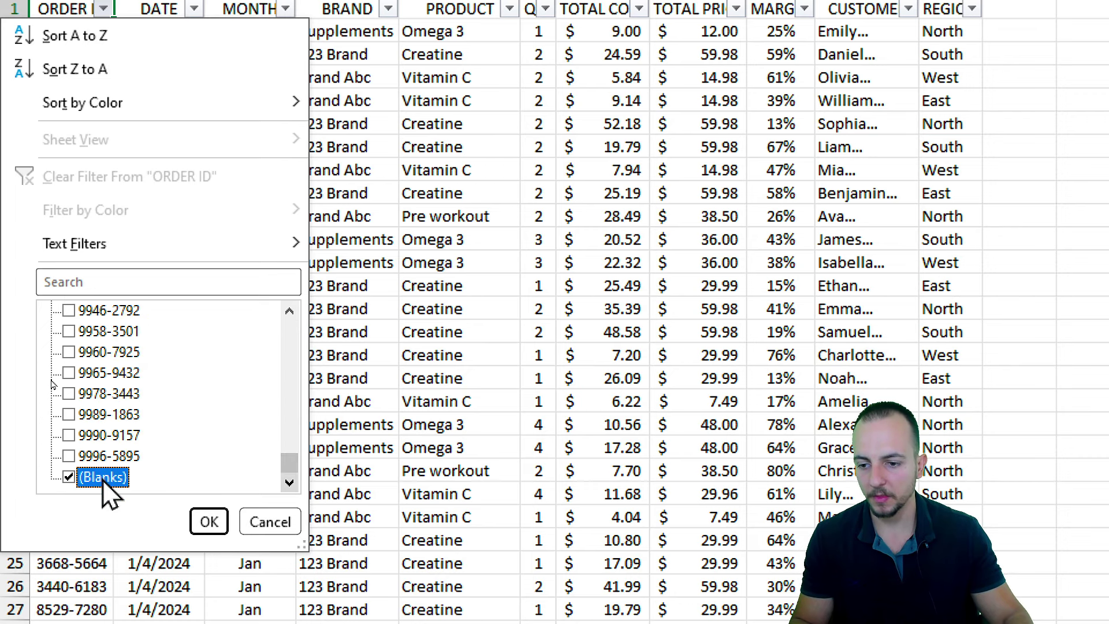
{"action": "left_click", "coordinate": [209, 522]}
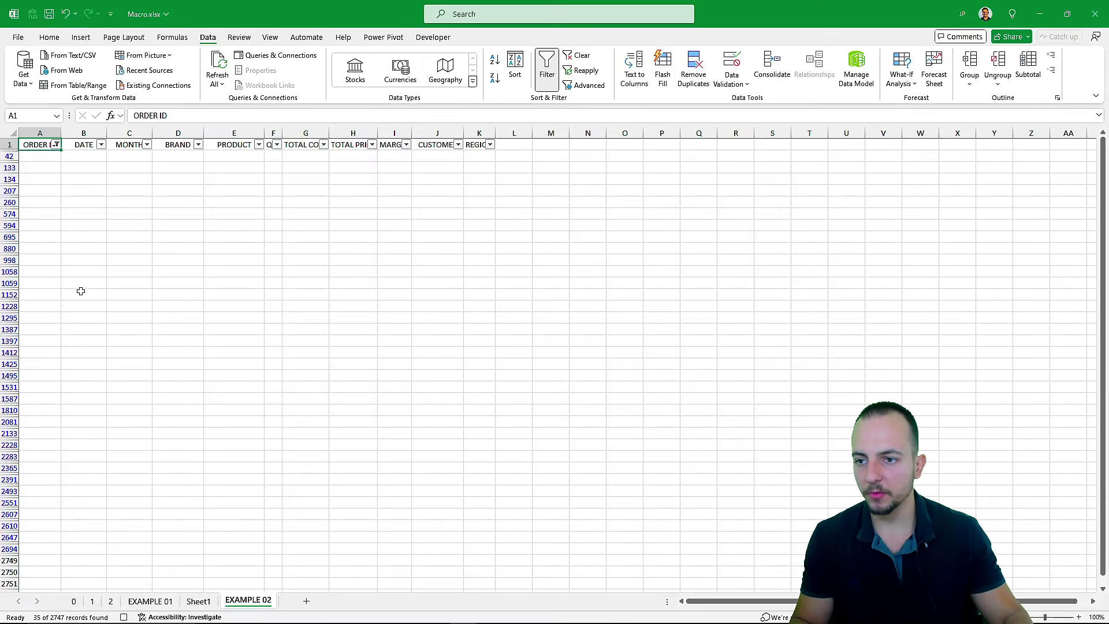
{"action": "scroll", "coordinate": [161, 369], "scroll_direction": "down", "scroll_amount": 7}
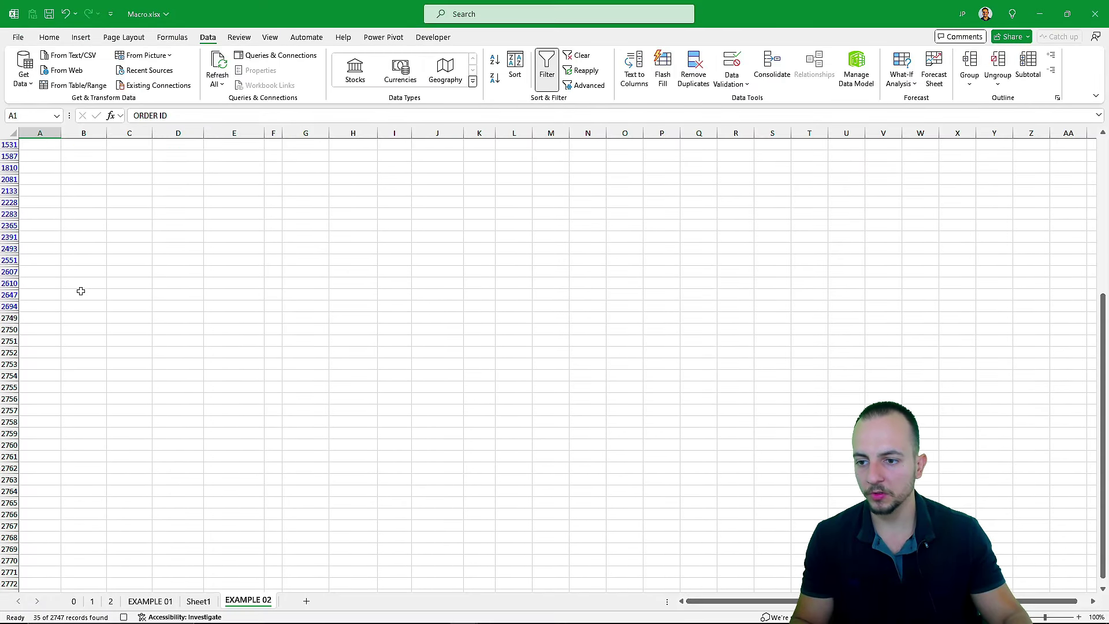
{"action": "scroll", "coordinate": [81, 291], "scroll_direction": "up", "scroll_amount": 7}
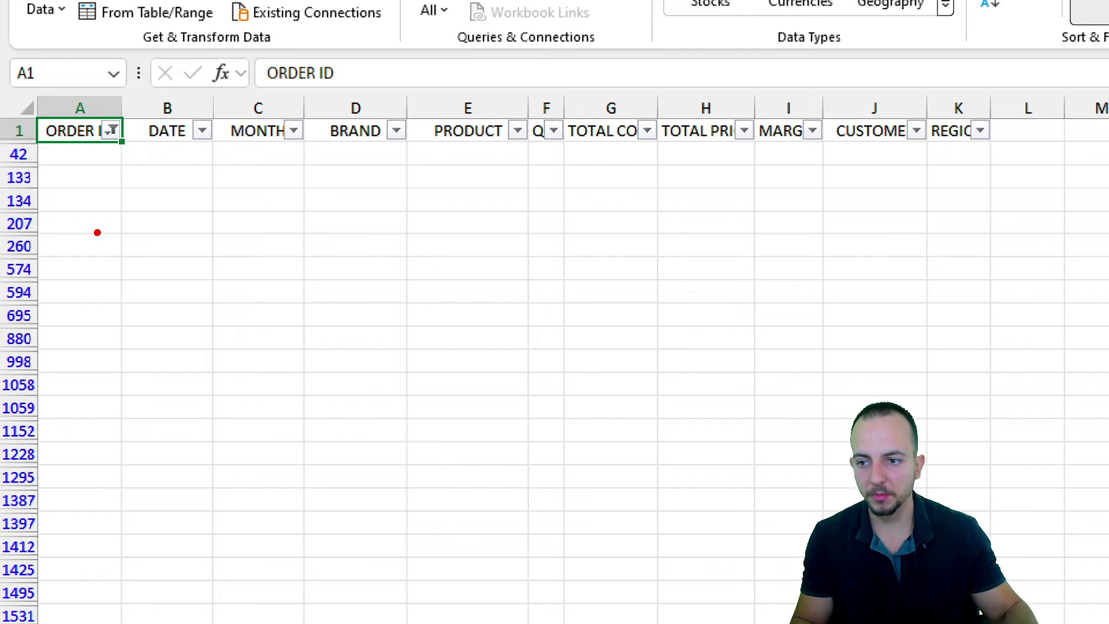
{"action": "mouse_move", "coordinate": [3, 139]}
{"action": "left_mouse_down"}
{"action": "mouse_move", "coordinate": [47, 171]}
{"action": "mouse_move", "coordinate": [93, 254]}
{"action": "left_mouse_up"}
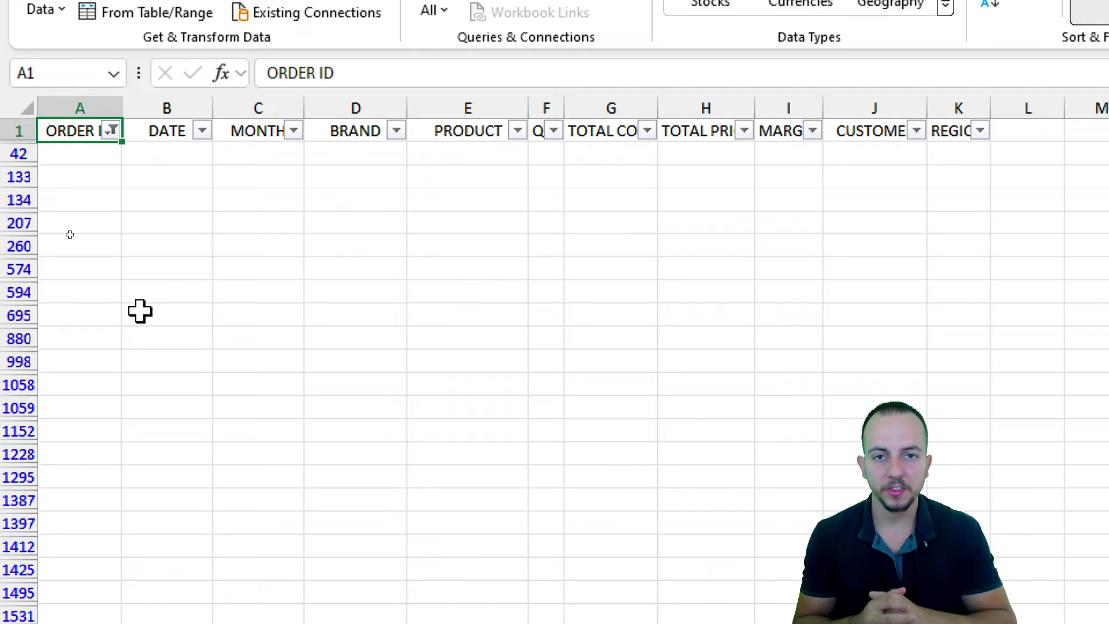
Step: Delete all the filtered blank rows from row 42 down and return to cell A1
{"action": "key", "text": "Down"}
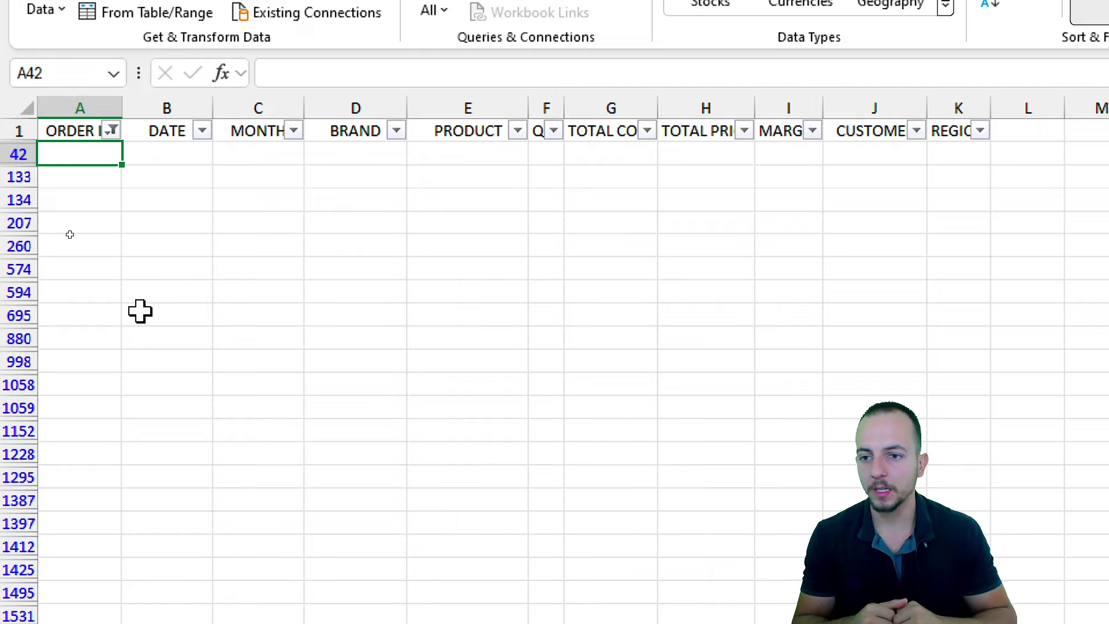
{"action": "key", "text": "shift+space"}
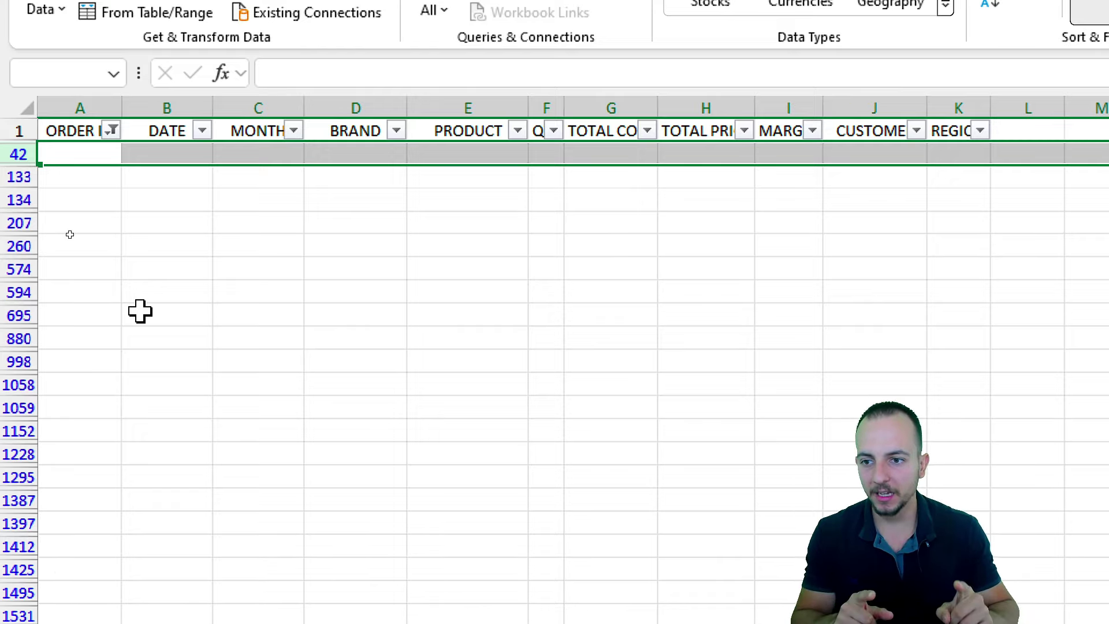
{"action": "key", "text": "ctrl+shift+Down"}
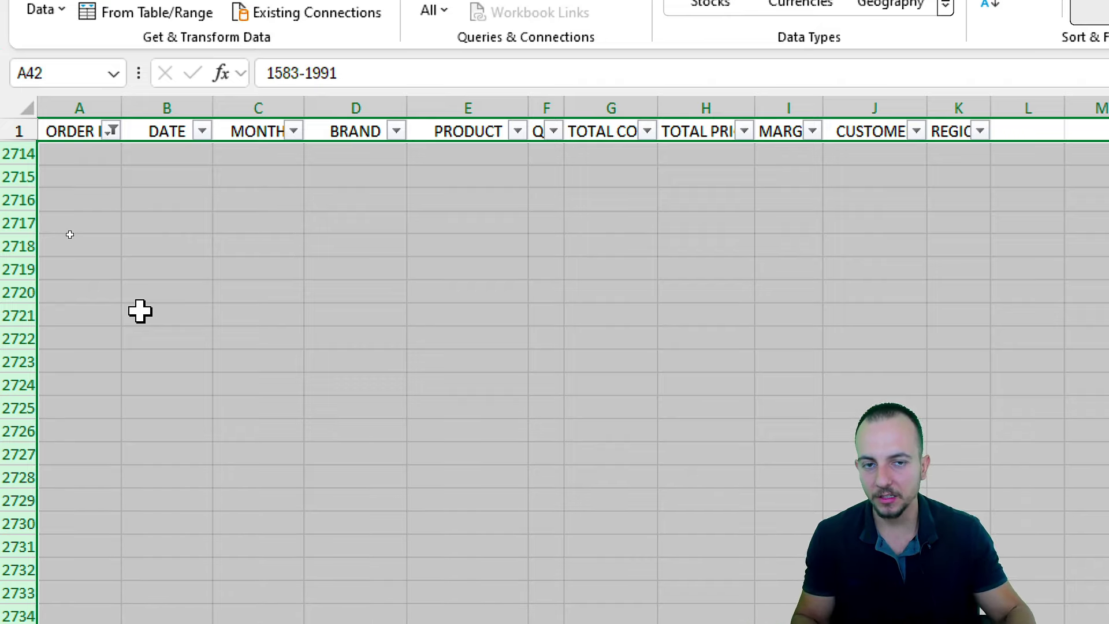
{"action": "left_click", "coordinate": [76, 131]}
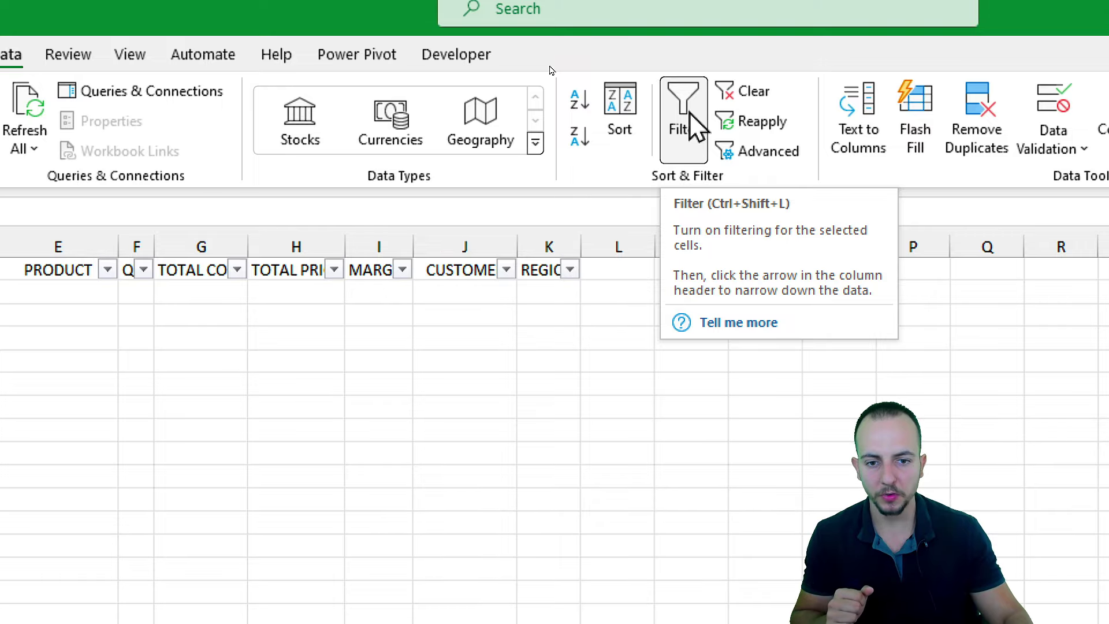
Step: Remove the filters from the order table and look through its rows for remaining blanks
{"action": "left_click", "coordinate": [690, 128]}
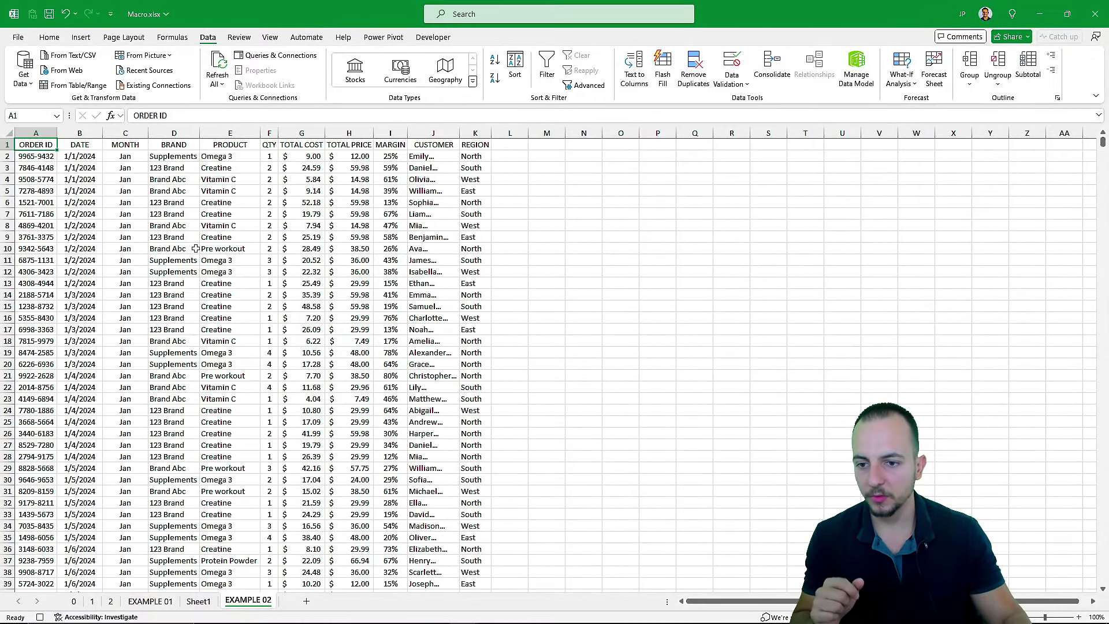
{"action": "scroll", "coordinate": [196, 249], "scroll_direction": "down", "scroll_amount": 20}
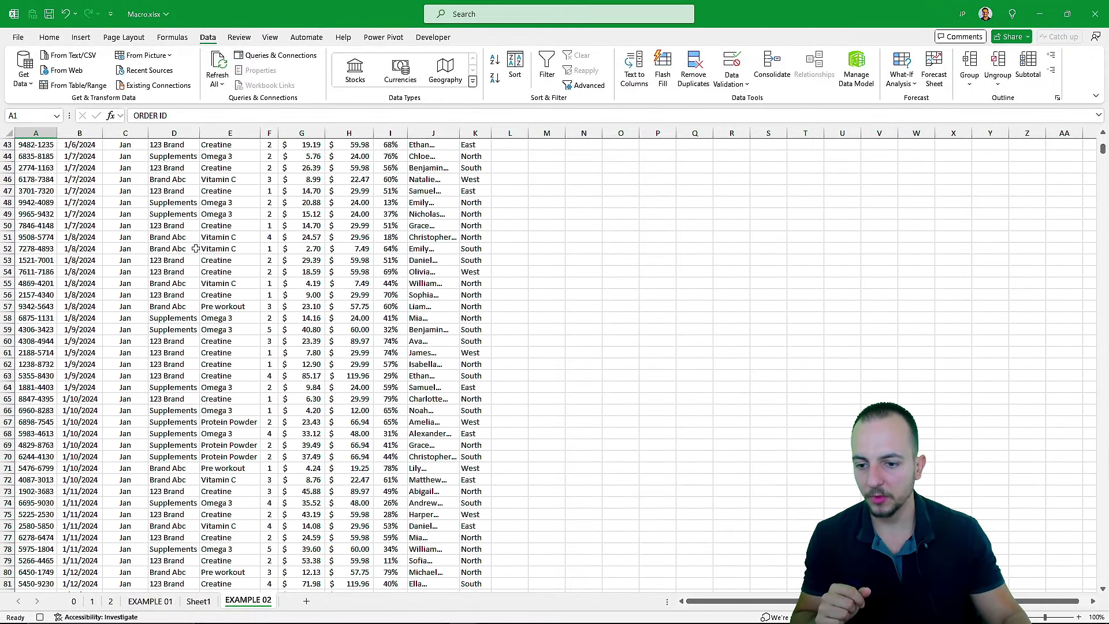
{"action": "scroll", "coordinate": [195, 250], "scroll_direction": "down", "scroll_amount": 7}
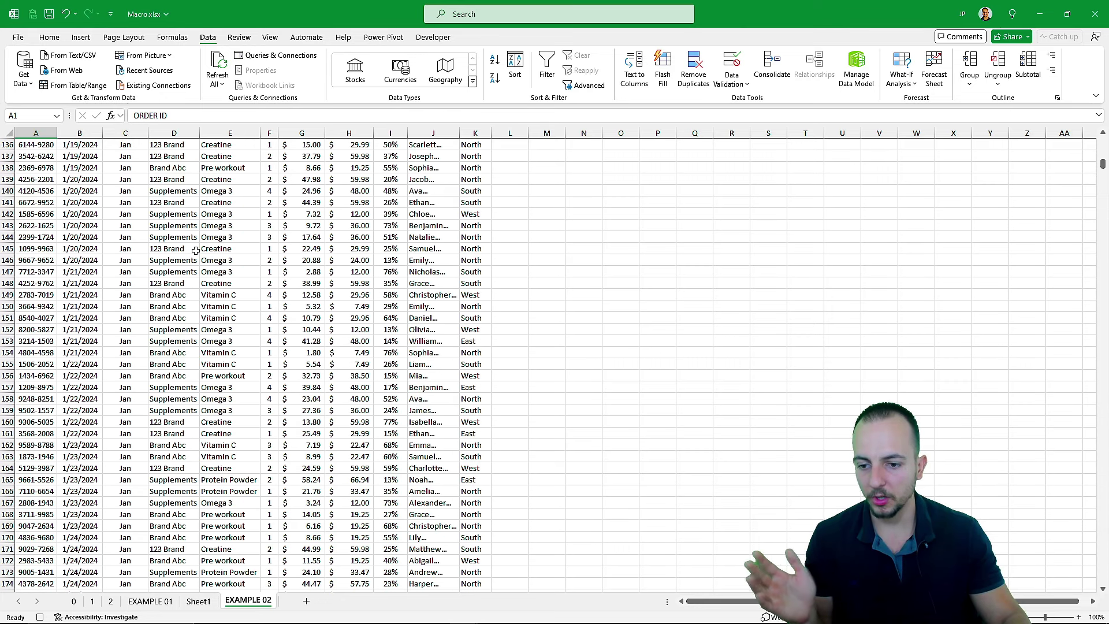
{"action": "scroll", "coordinate": [196, 250], "scroll_direction": "up", "scroll_amount": 20}
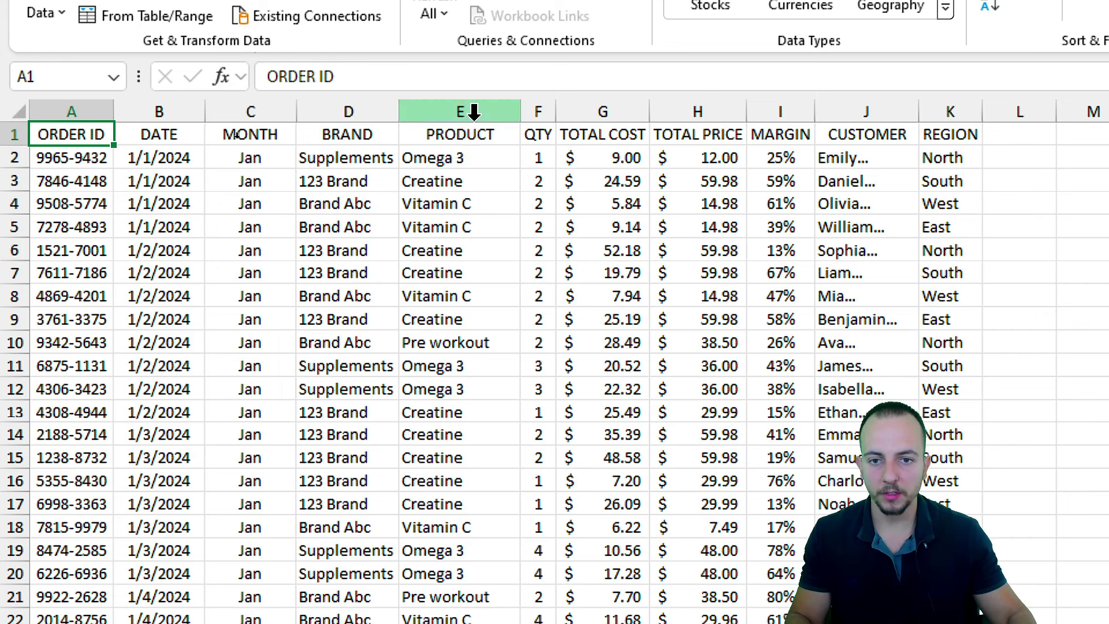
Step: Copy the whole PRODUCT column E into empty column N
{"action": "left_click", "coordinate": [471, 112]}
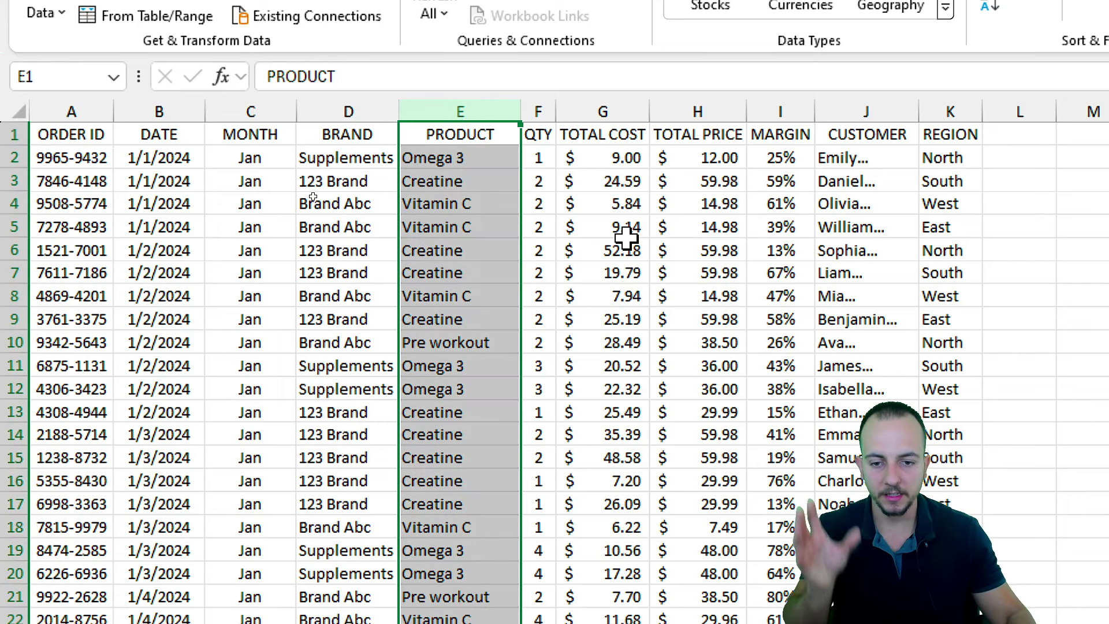
{"action": "key", "text": "ctrl+c"}
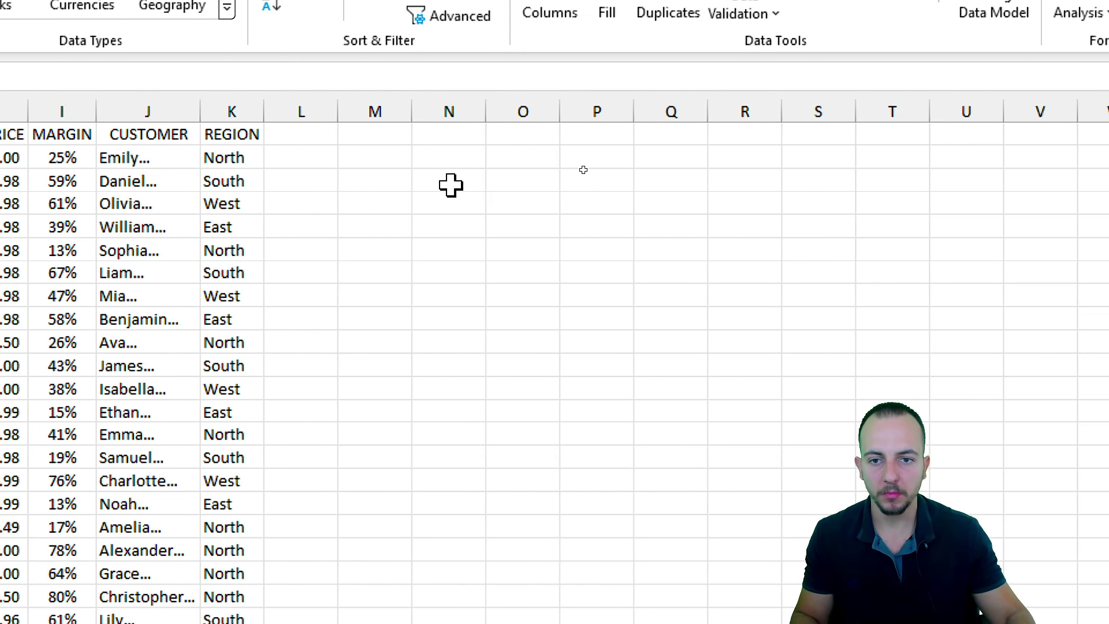
{"action": "left_click", "coordinate": [452, 110]}
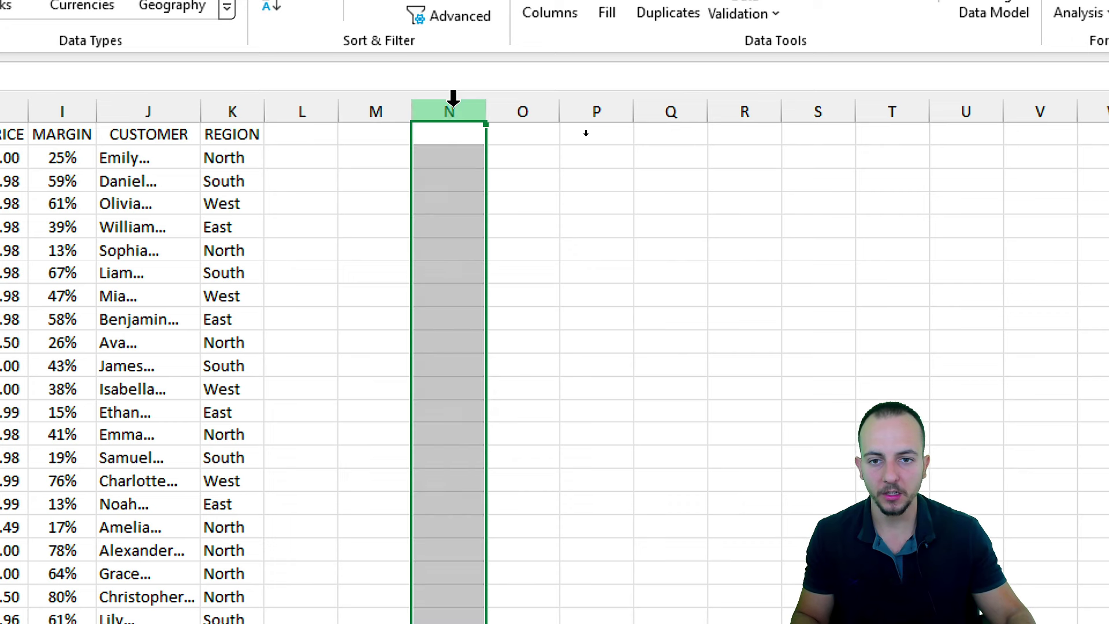
{"action": "key", "text": "ctrl+v"}
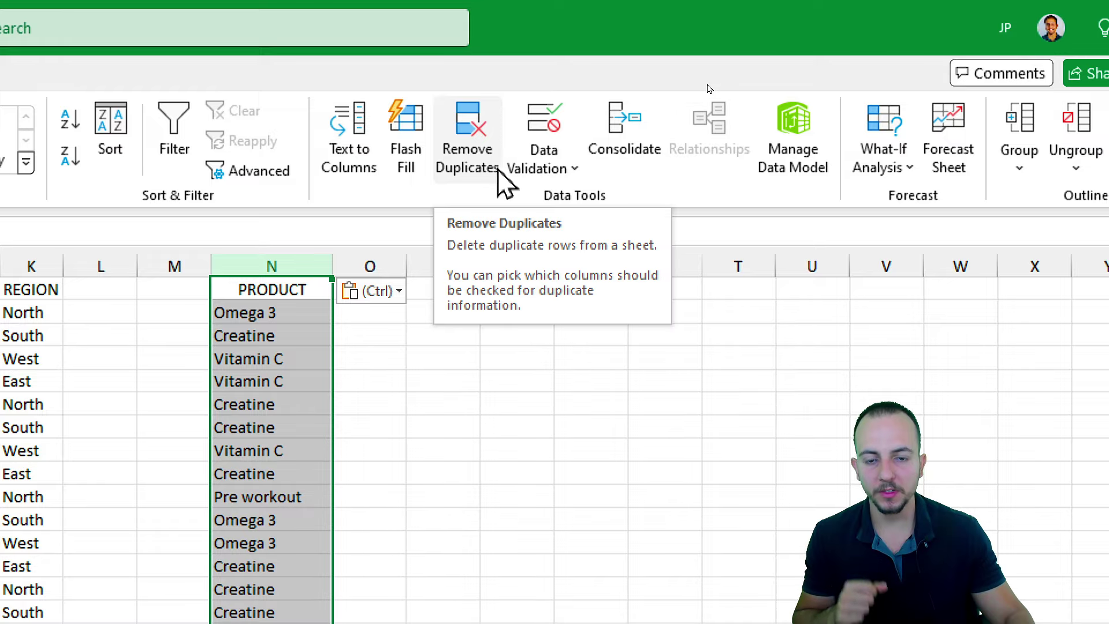
Step: Remove the duplicates from the PRODUCT list in column N, treating the first row as a header
{"action": "left_click", "coordinate": [496, 169]}
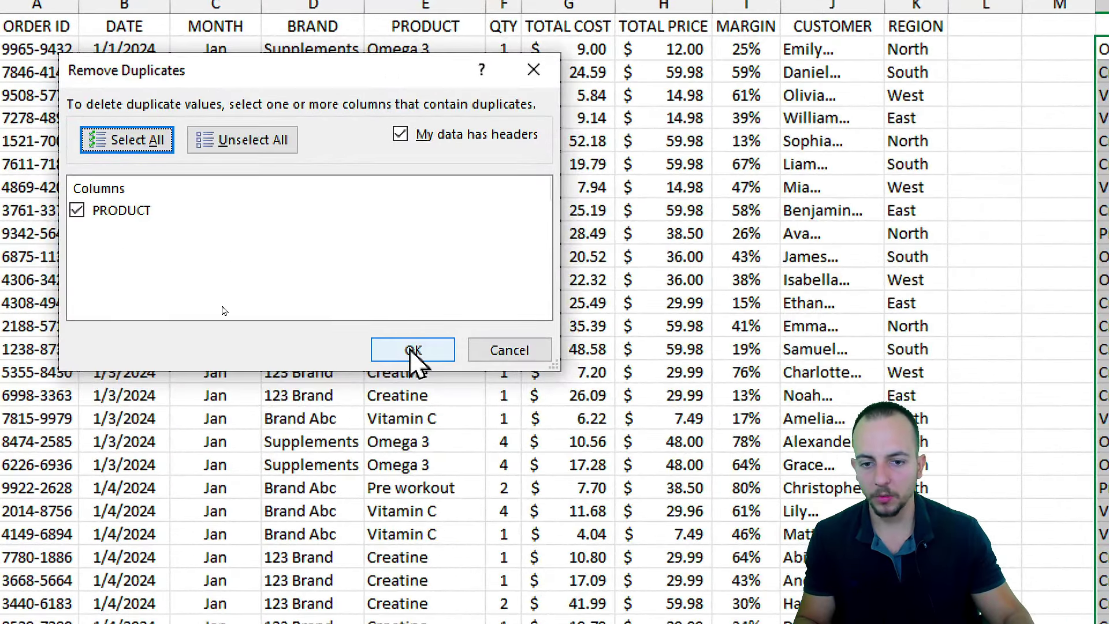
{"action": "left_click", "coordinate": [412, 349]}
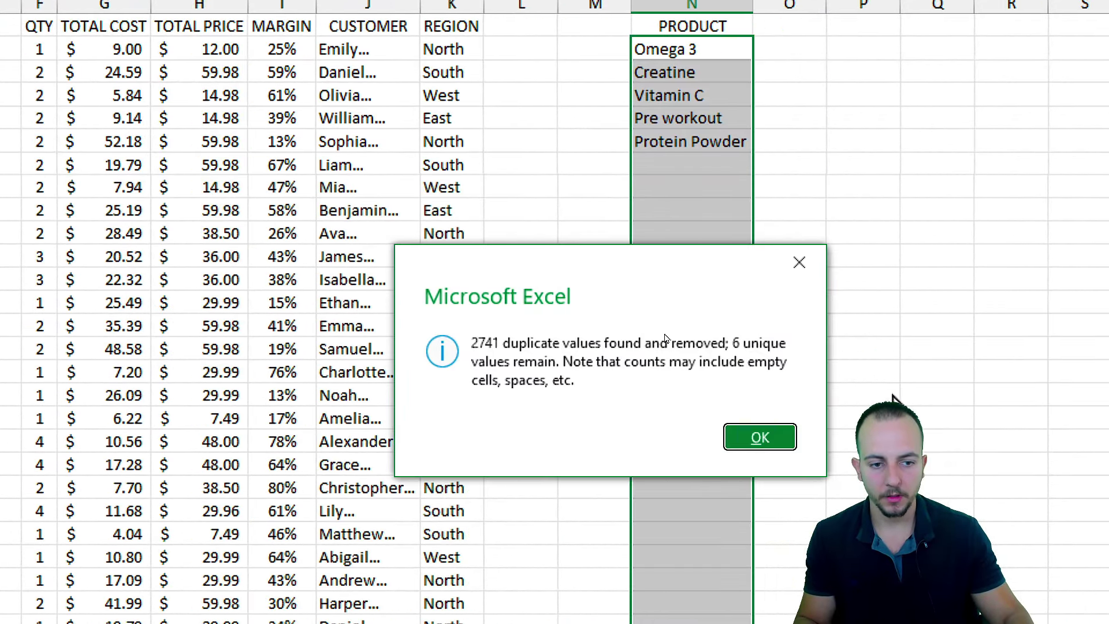
{"action": "left_click", "coordinate": [751, 436]}
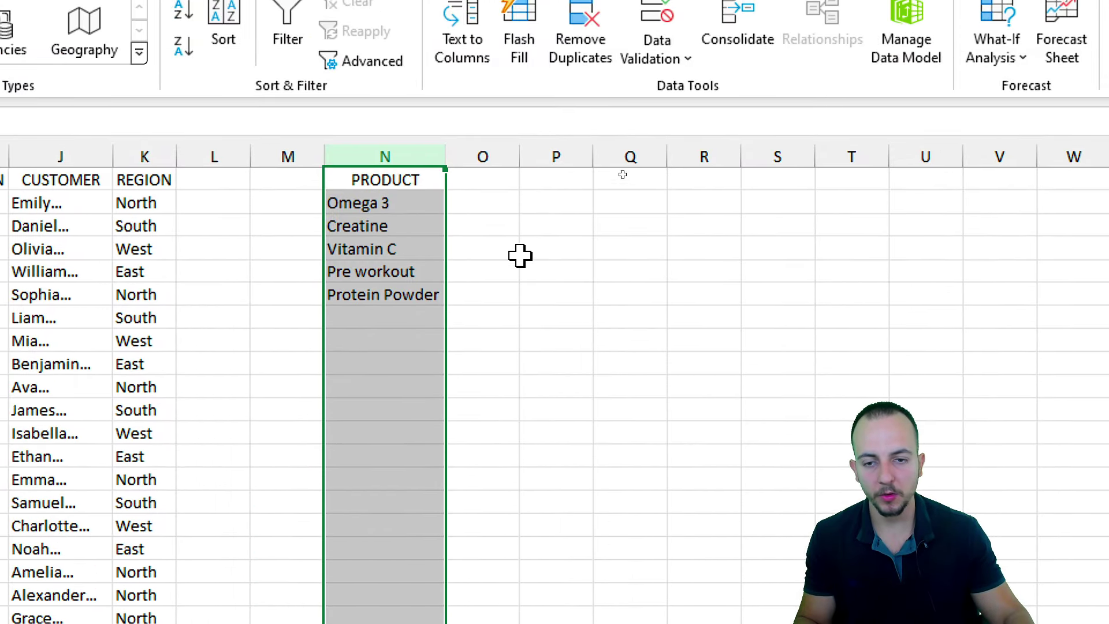
Step: Enter the headers "Total Sold" in cell O1 and "Qty Sold" in cell P1 beside the product list
{"action": "left_click", "coordinate": [487, 180]}
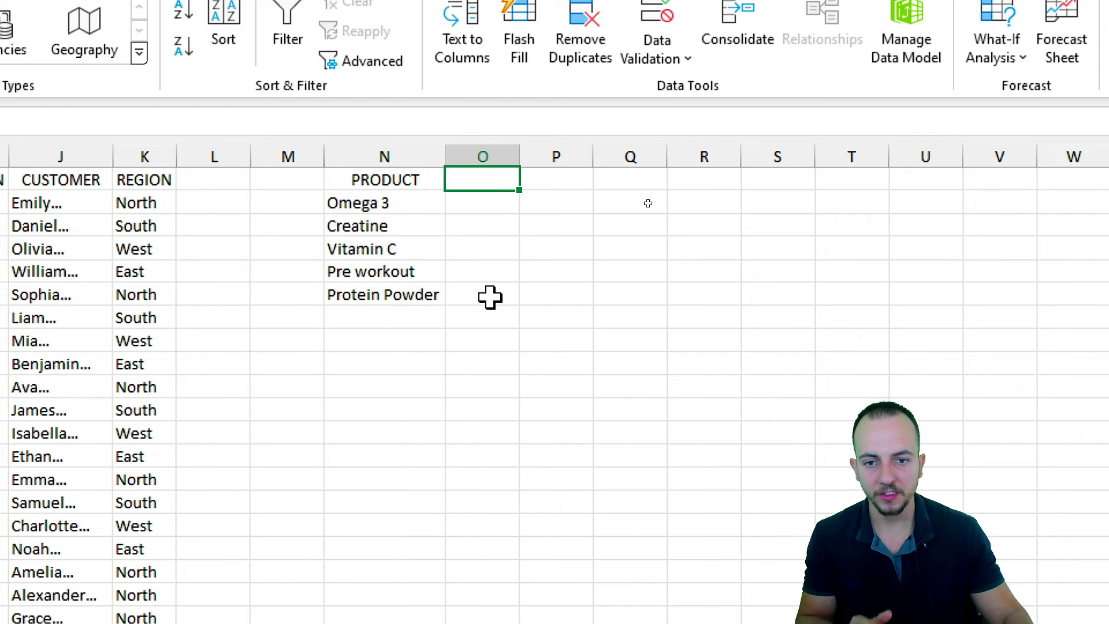
{"action": "type", "text": "Total Sold"}
{"action": "key", "text": "Tab"}
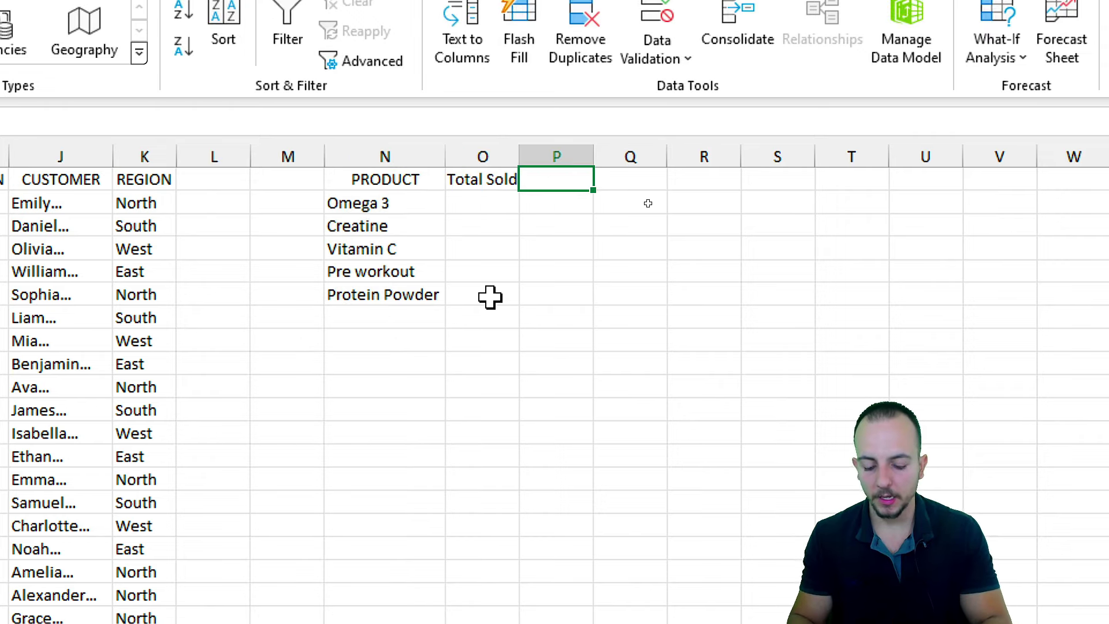
{"action": "type", "text": "Qty Sold"}
{"action": "key", "text": "Return"}
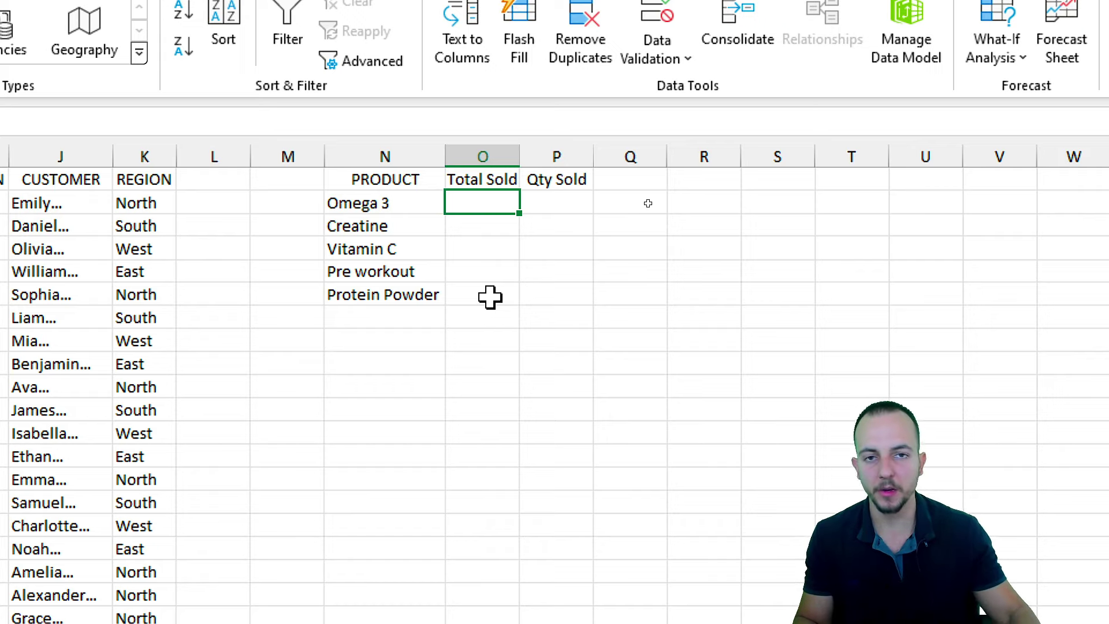
{"action": "left_click", "coordinate": [144, 156]}
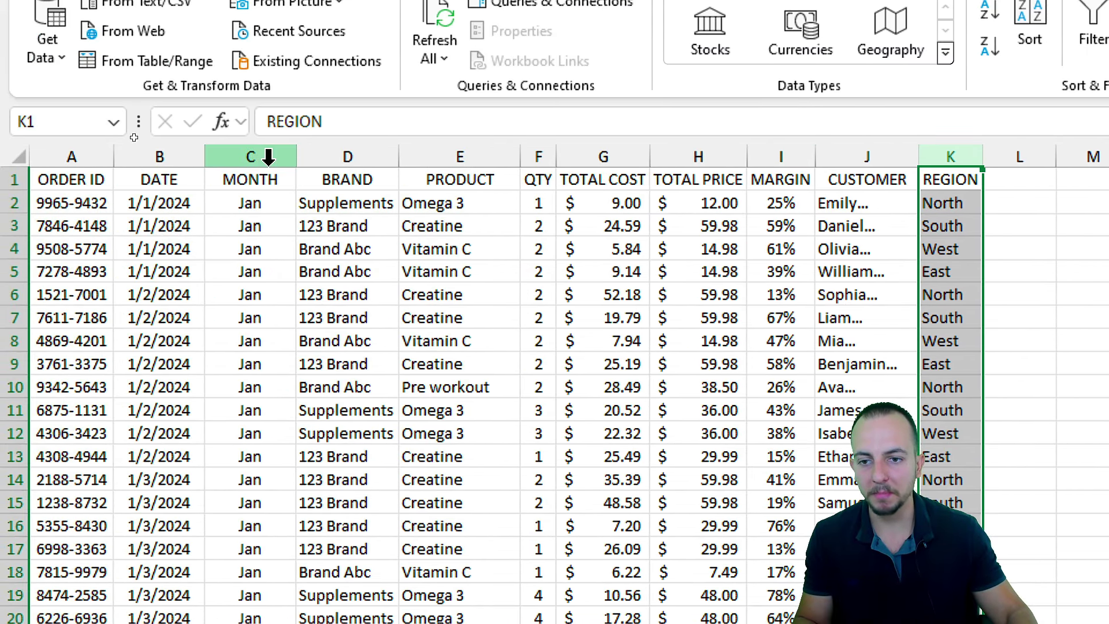
{"action": "left_click", "coordinate": [269, 156]}
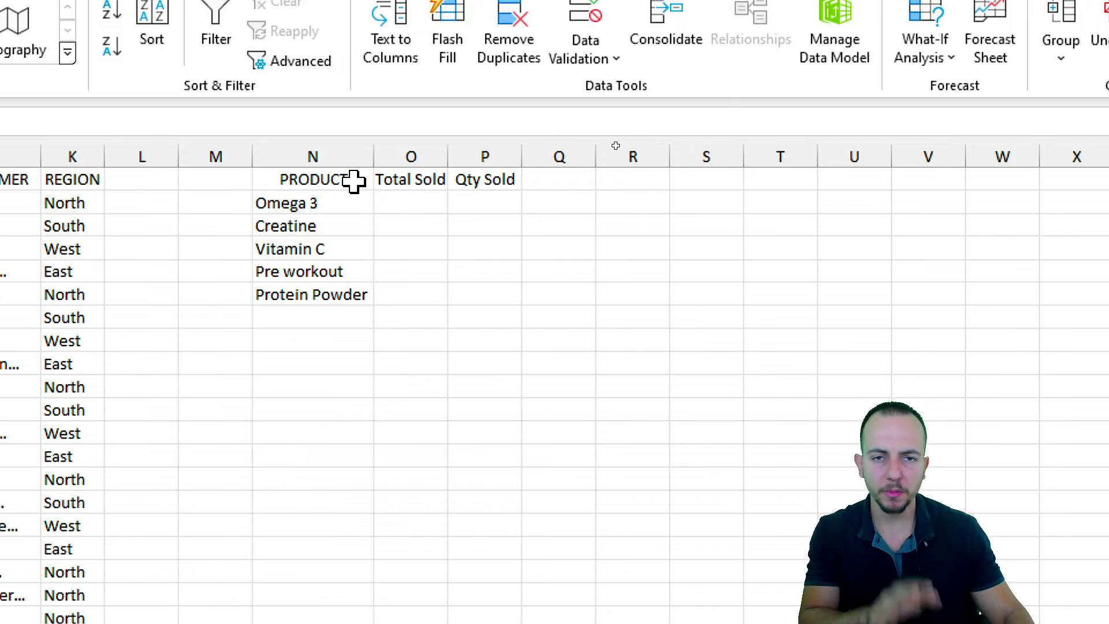
Step: Enter the formula =SUMIF(E:E,N2,H:H) in cell O2 to total the sales price of the Omega 3 product
{"action": "left_click", "coordinate": [413, 201]}
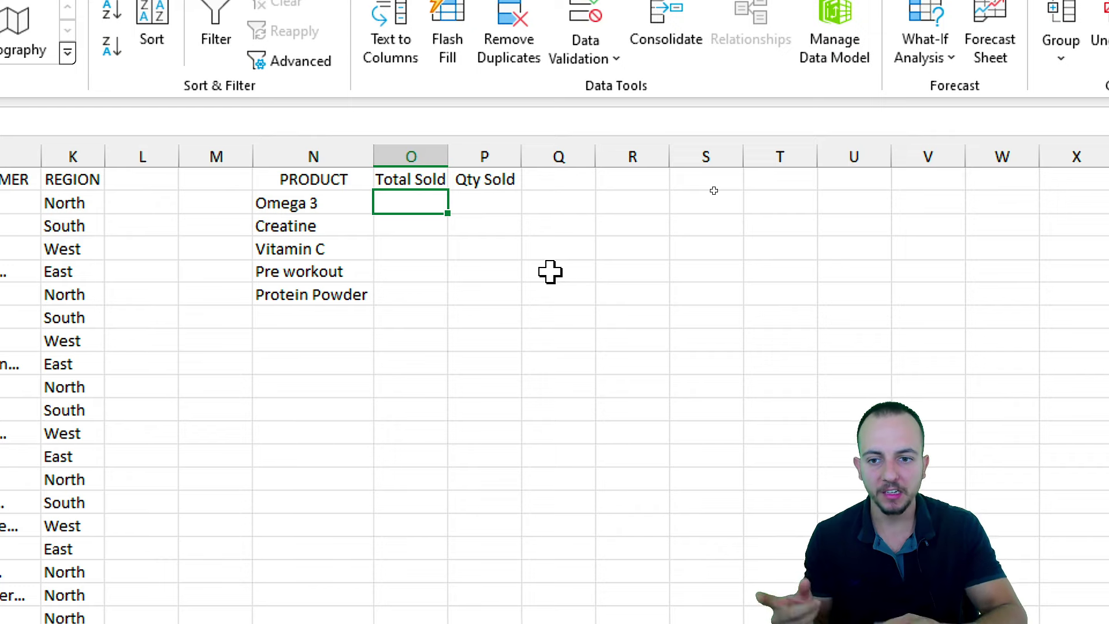
{"action": "type", "text": "=sum"}
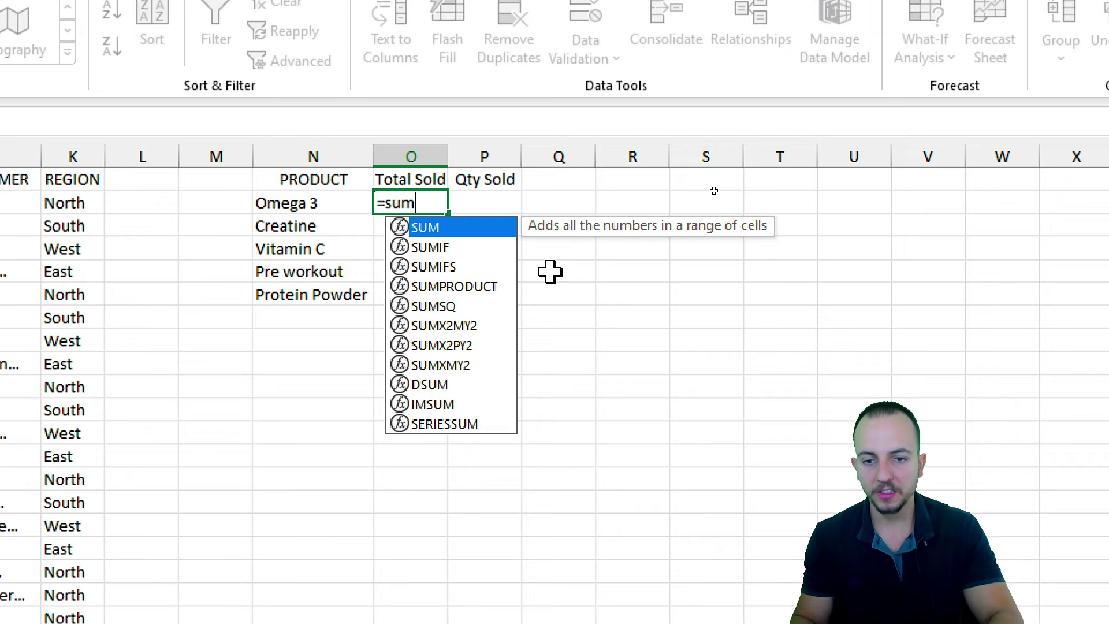
{"action": "type", "text": "if"}
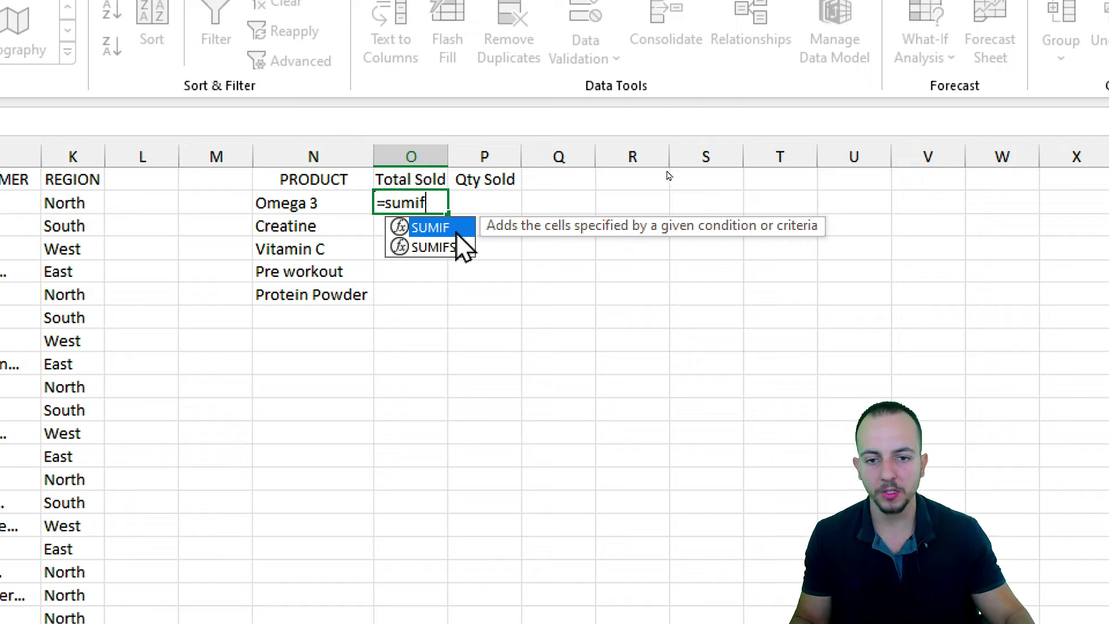
{"action": "double_click", "coordinate": [460, 231]}
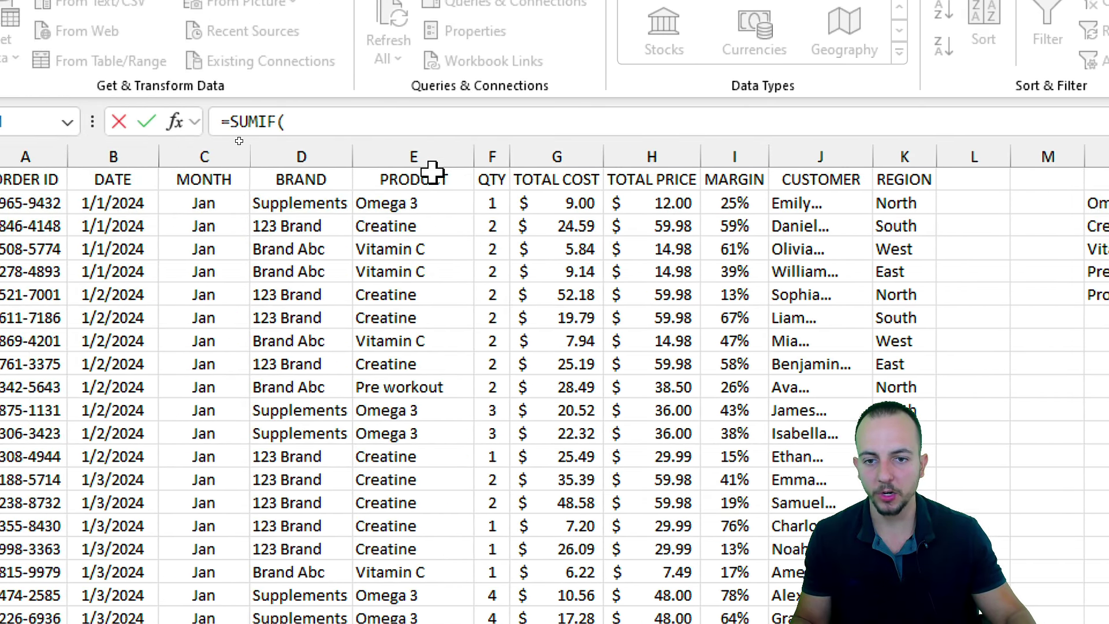
{"action": "left_click", "coordinate": [434, 155]}
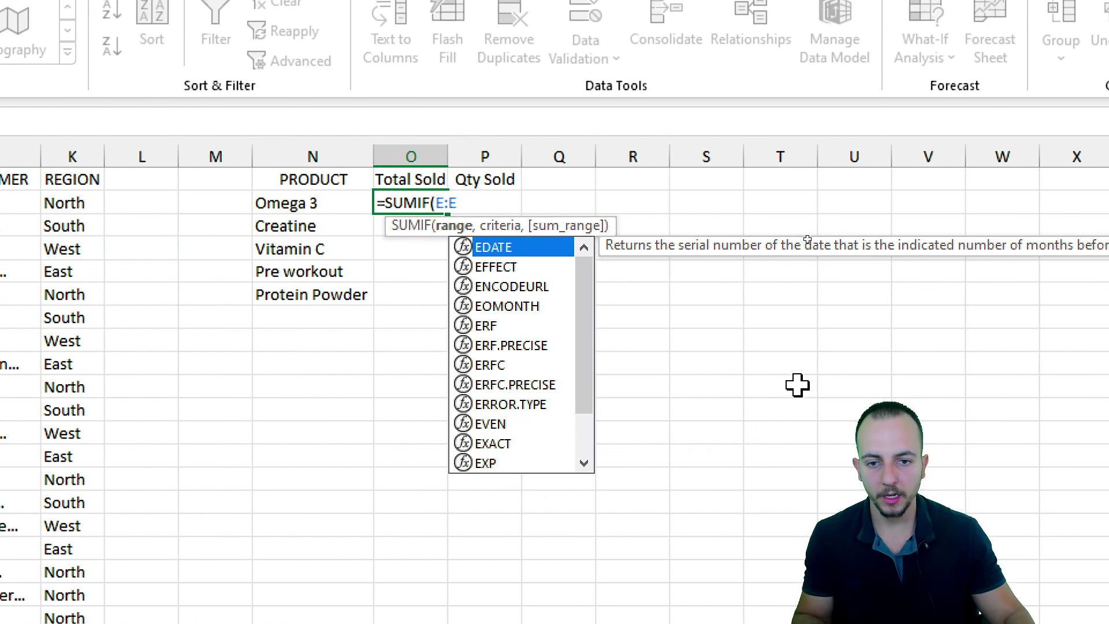
{"action": "type", "text": ","}
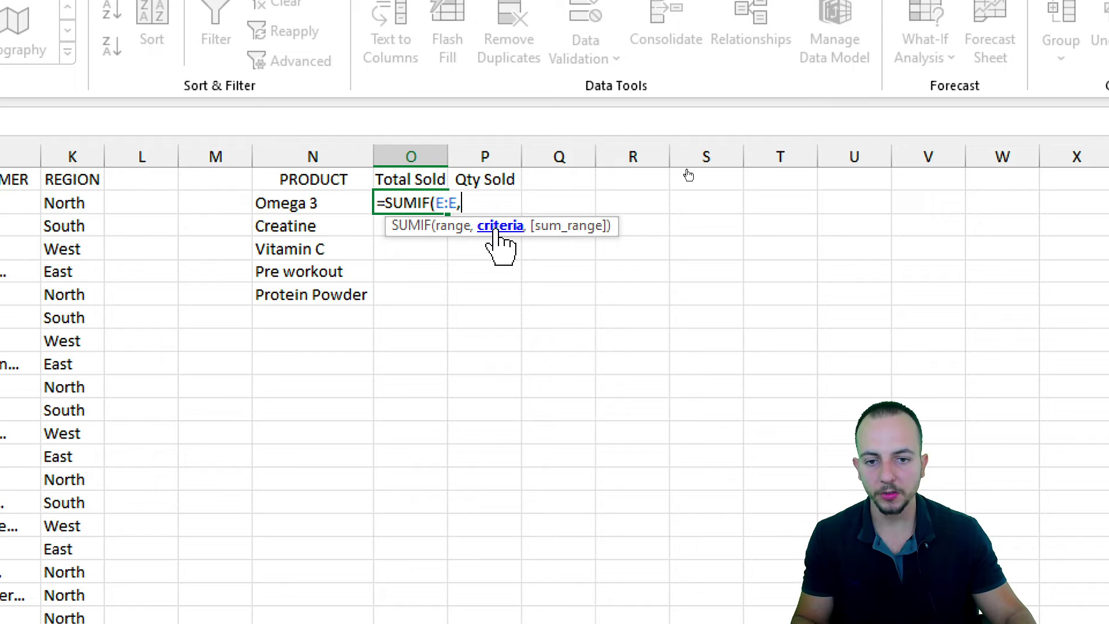
{"action": "left_click", "coordinate": [346, 203]}
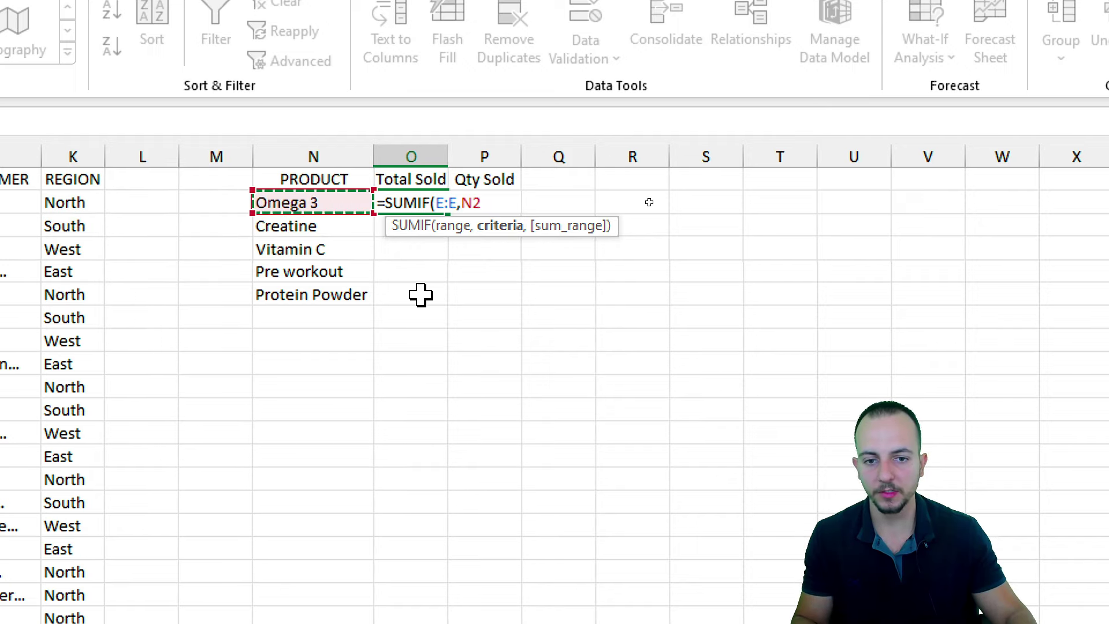
{"action": "type", "text": ","}
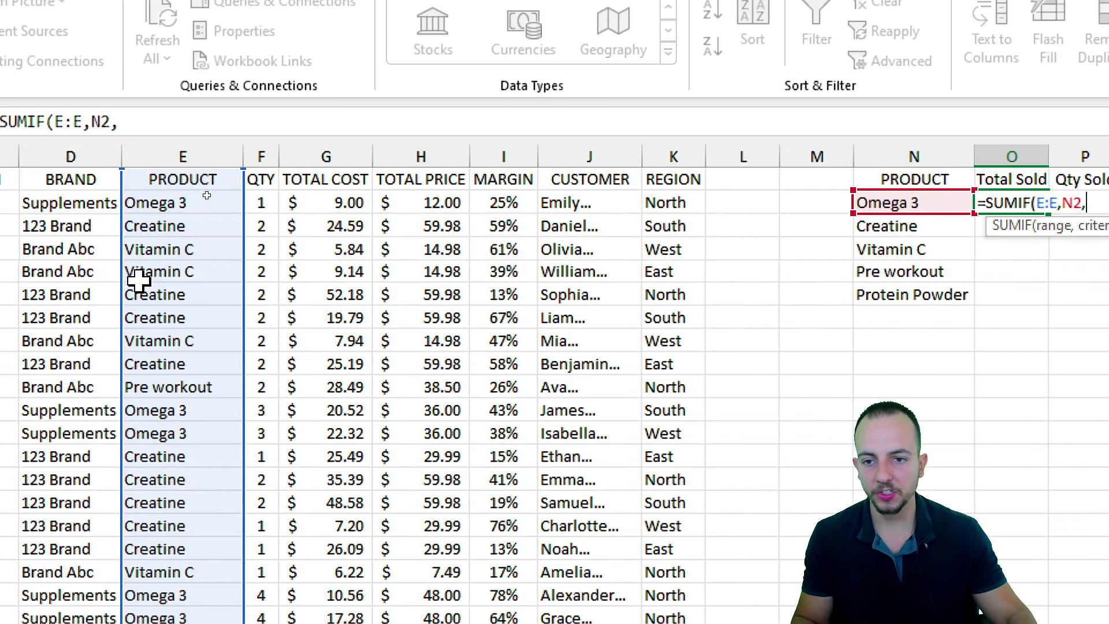
{"action": "left_click", "coordinate": [435, 156]}
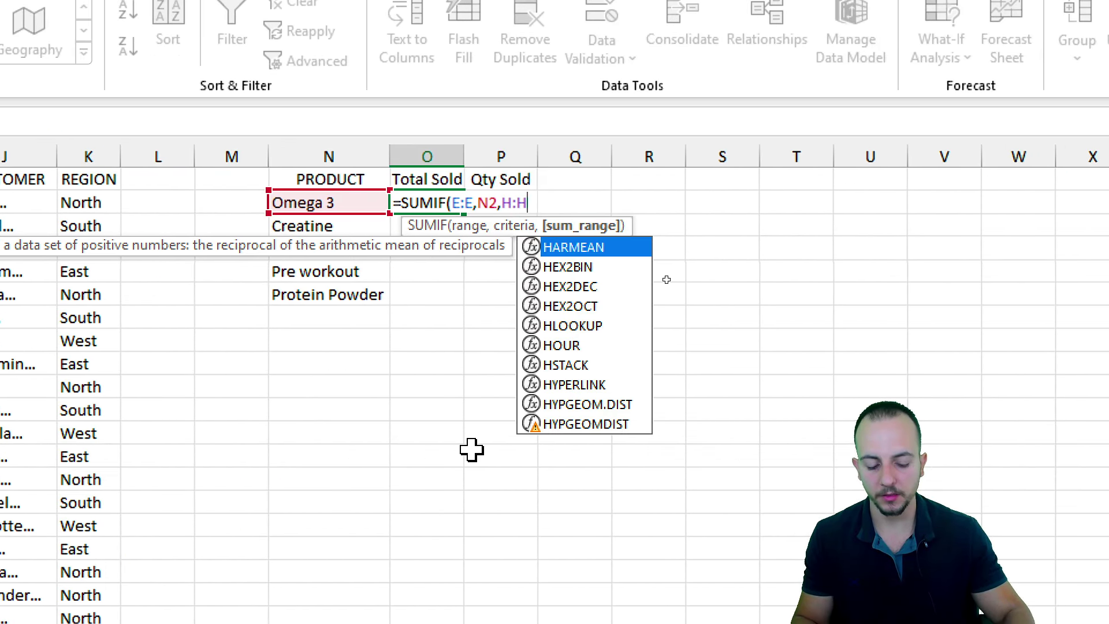
{"action": "key", "text": "Return"}
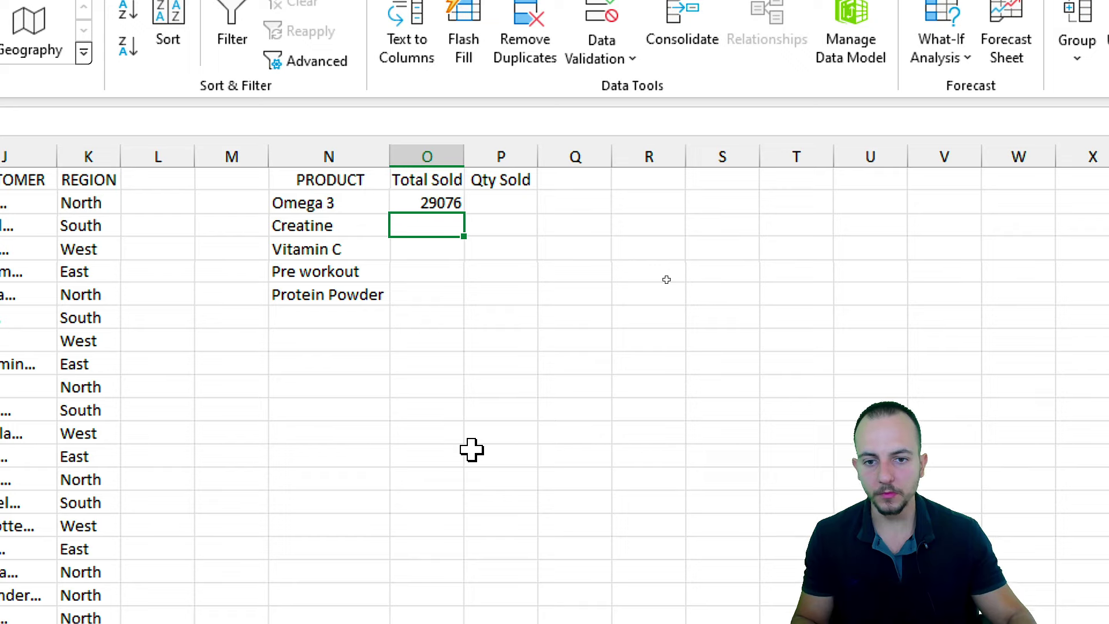
Step: Enter the formula =SUMIF(E:E,N2,F:F) in cell P2 to total the quantity sold of Omega 3
{"action": "left_click", "coordinate": [502, 202]}
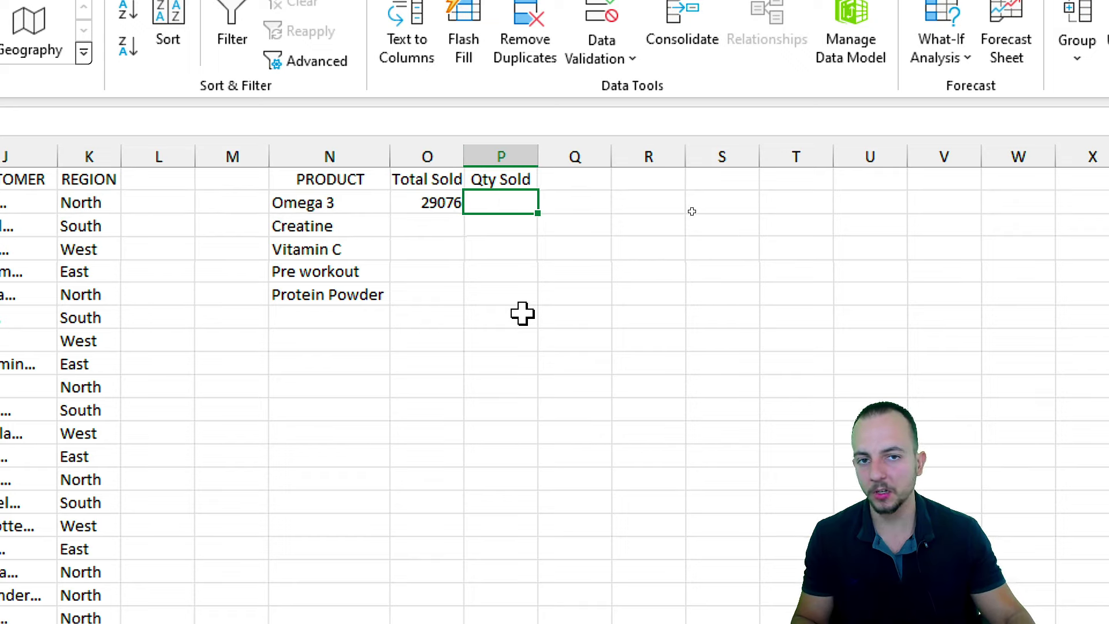
{"action": "type", "text": "=su"}
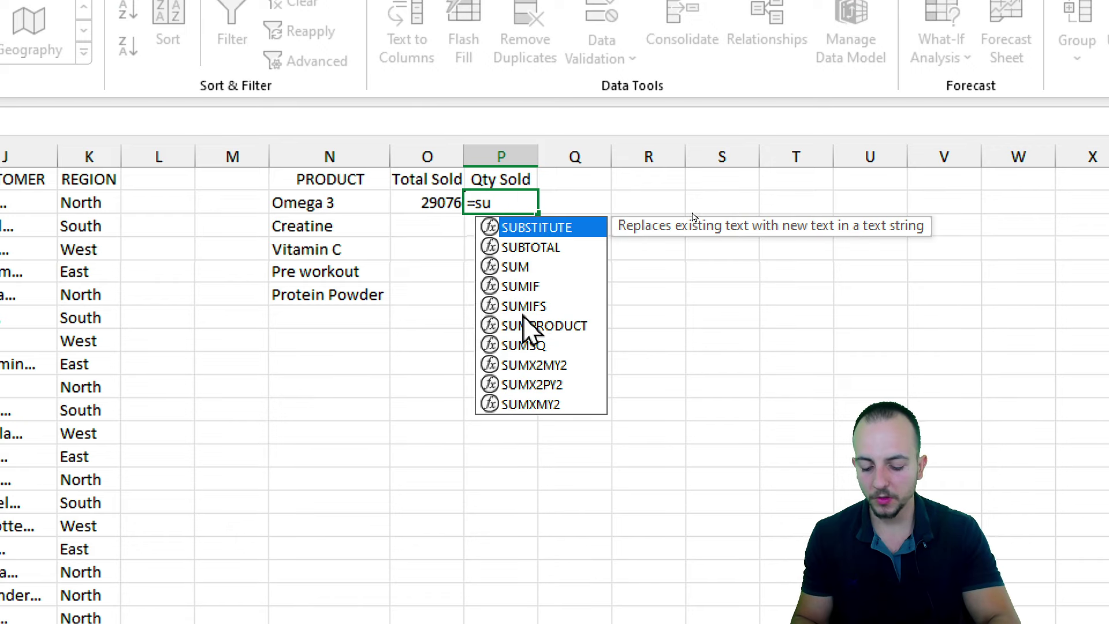
{"action": "type", "text": "mif"}
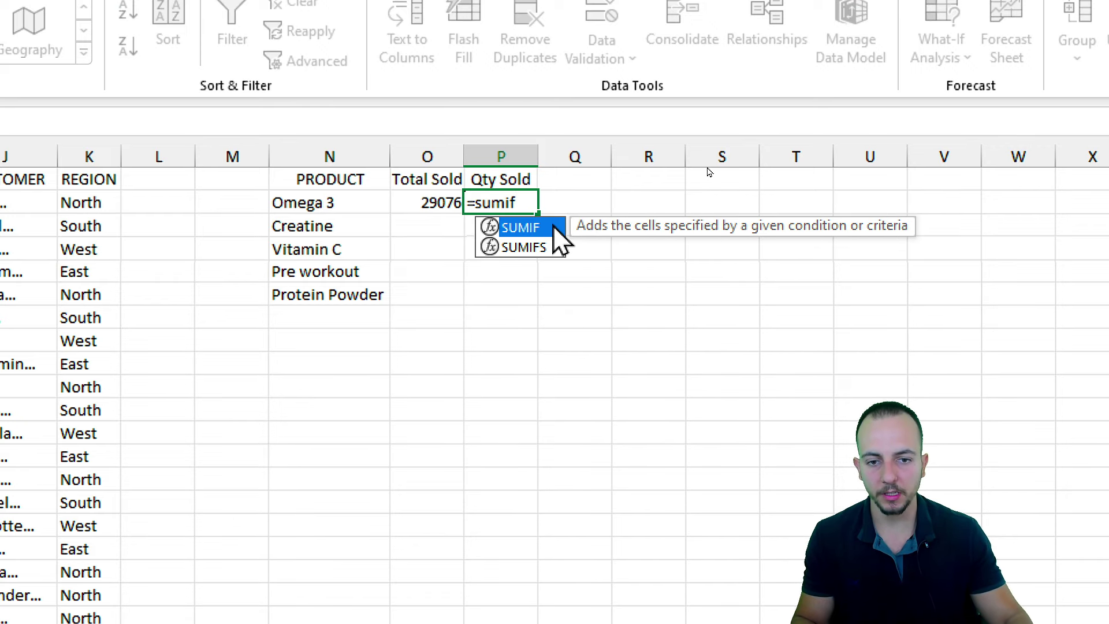
{"action": "double_click", "coordinate": [540, 228]}
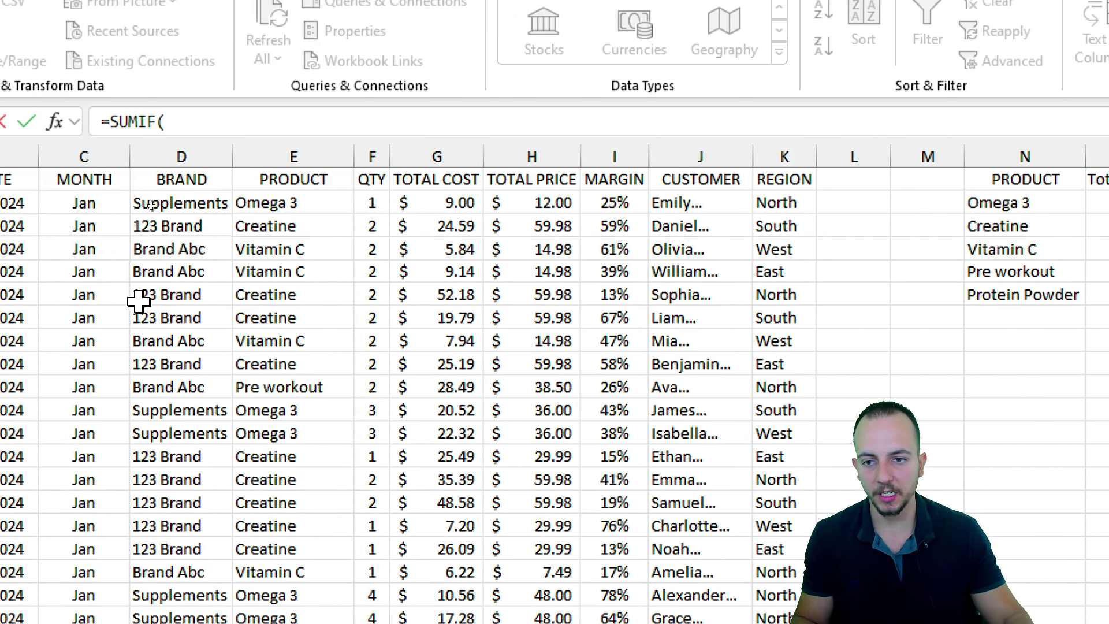
{"action": "left_click", "coordinate": [35, 156]}
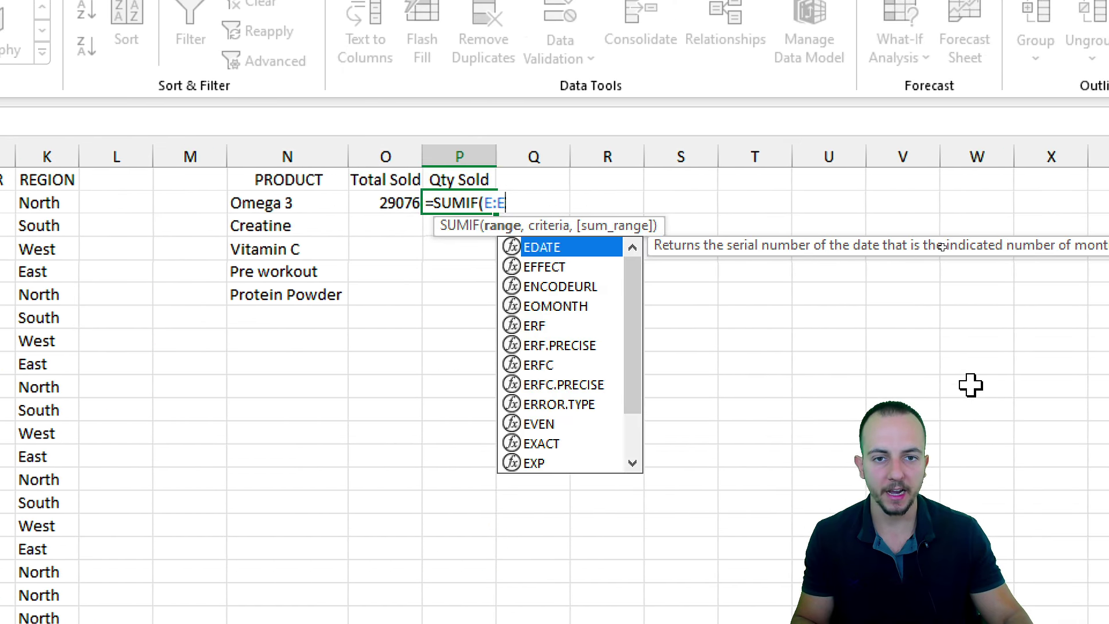
{"action": "type", "text": ","}
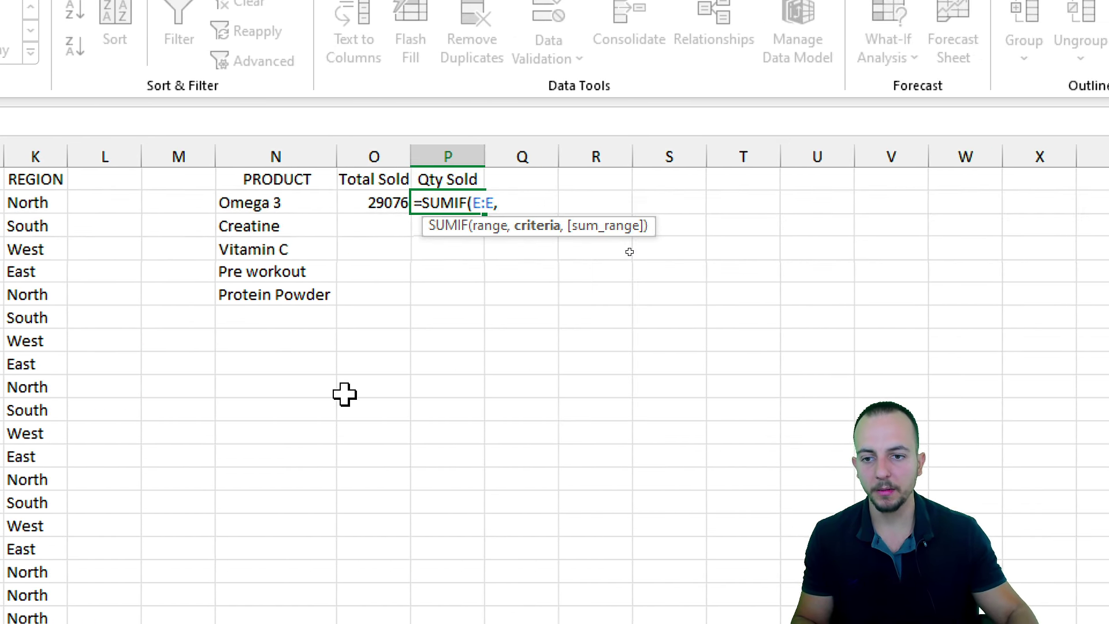
{"action": "left_click", "coordinate": [302, 202]}
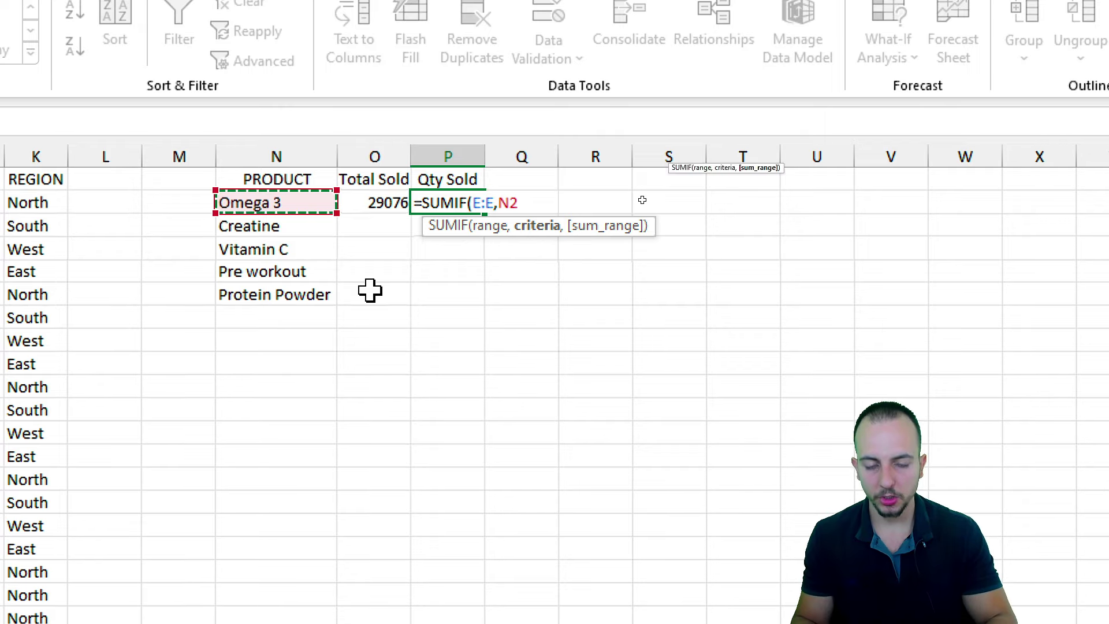
{"action": "type", "text": ","}
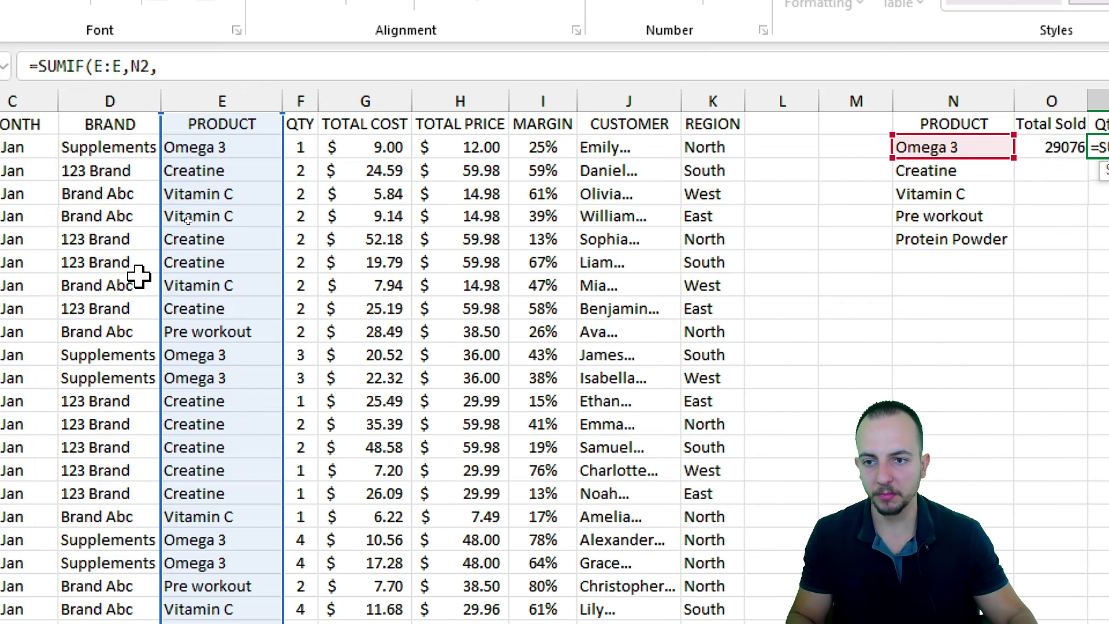
{"action": "left_click", "coordinate": [299, 101]}
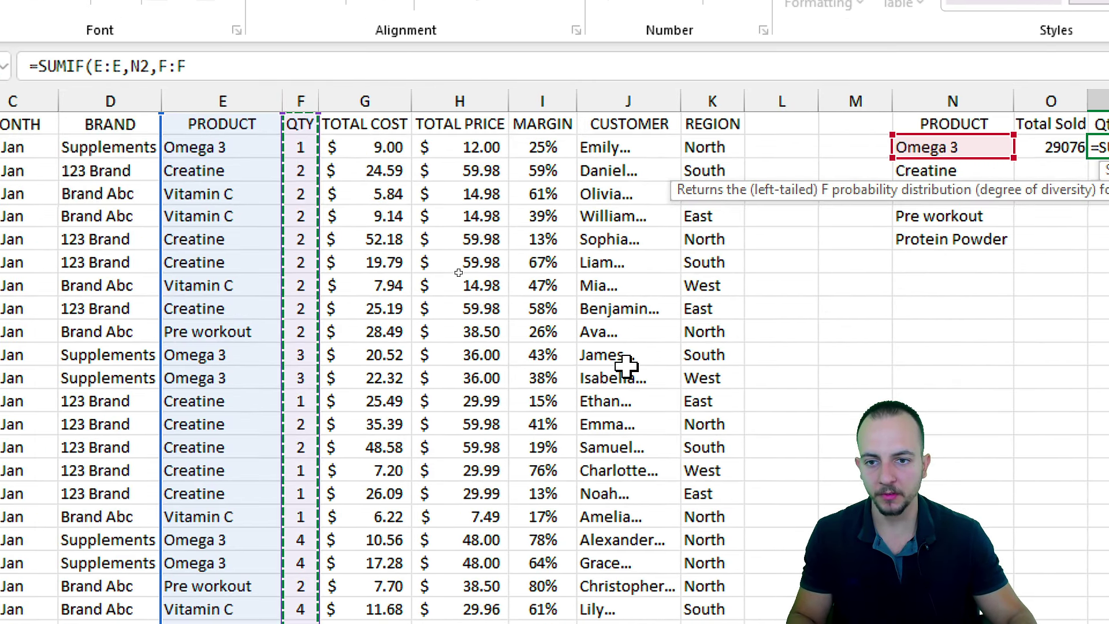
{"action": "key", "text": "Return"}
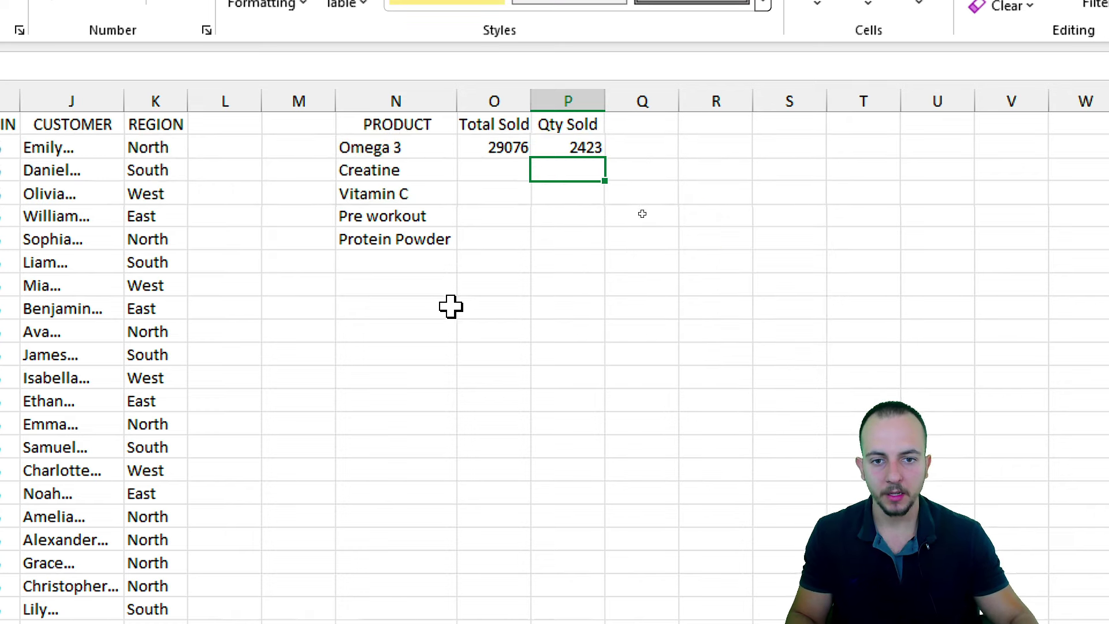
Step: Fill the Total Sold and Qty Sold formulas in O2:P2 down to the Protein Powder row
{"action": "left_click_drag", "start_coordinate": [506, 148], "coordinate": [547, 149]}
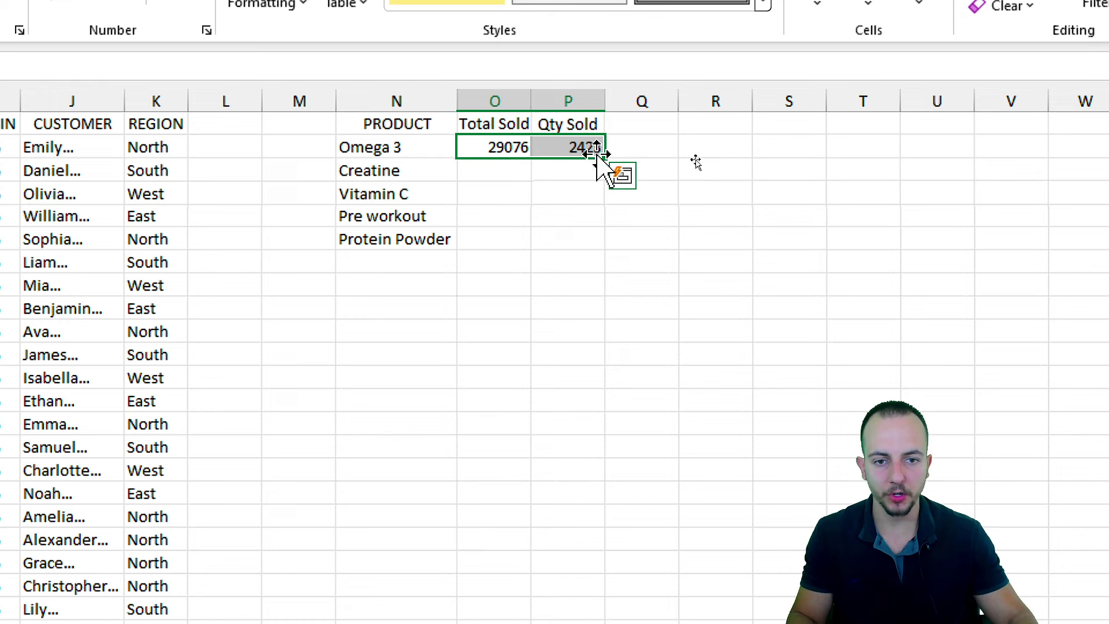
{"action": "left_click_drag", "start_coordinate": [605, 156], "coordinate": [588, 245]}
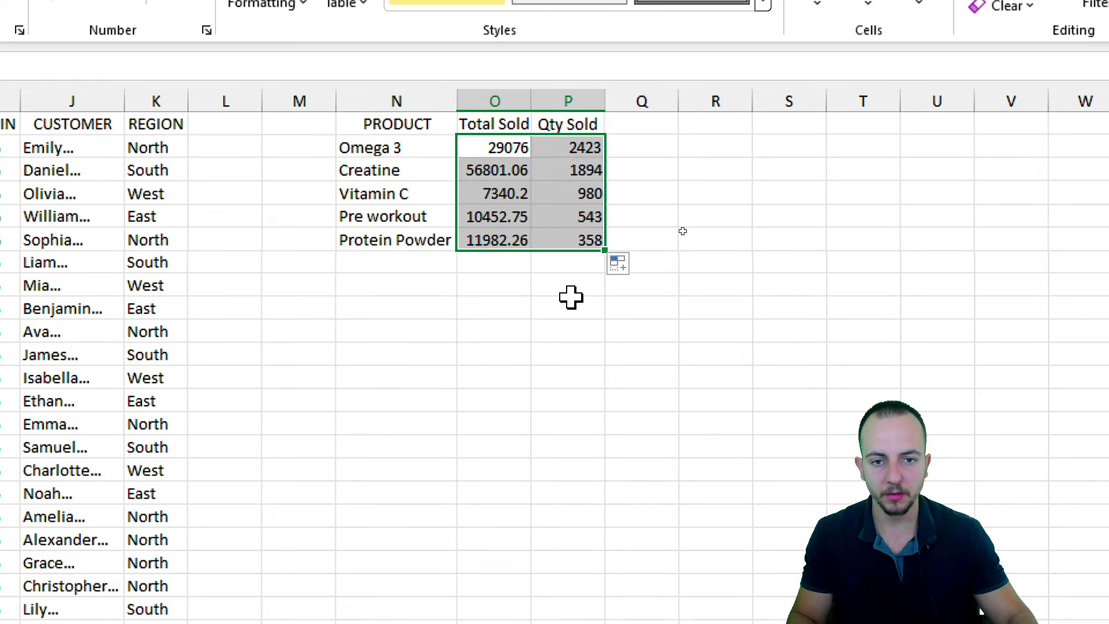
Step: Widen columns N to P equally and apply the dollar Accounting number format to the Total Sold column
{"action": "left_click", "coordinate": [421, 98]}
{"action": "left_click_drag", "start_coordinate": [421, 98], "coordinate": [549, 112]}
{"action": "left_click_drag", "start_coordinate": [458, 105], "coordinate": [481, 105]}
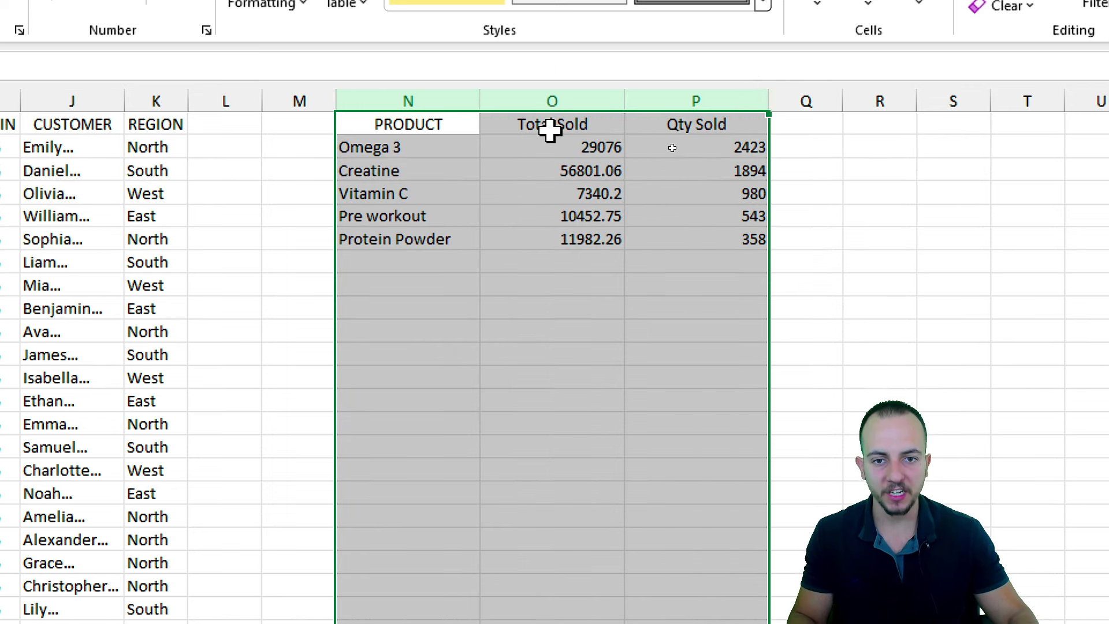
{"action": "left_click", "coordinate": [561, 101]}
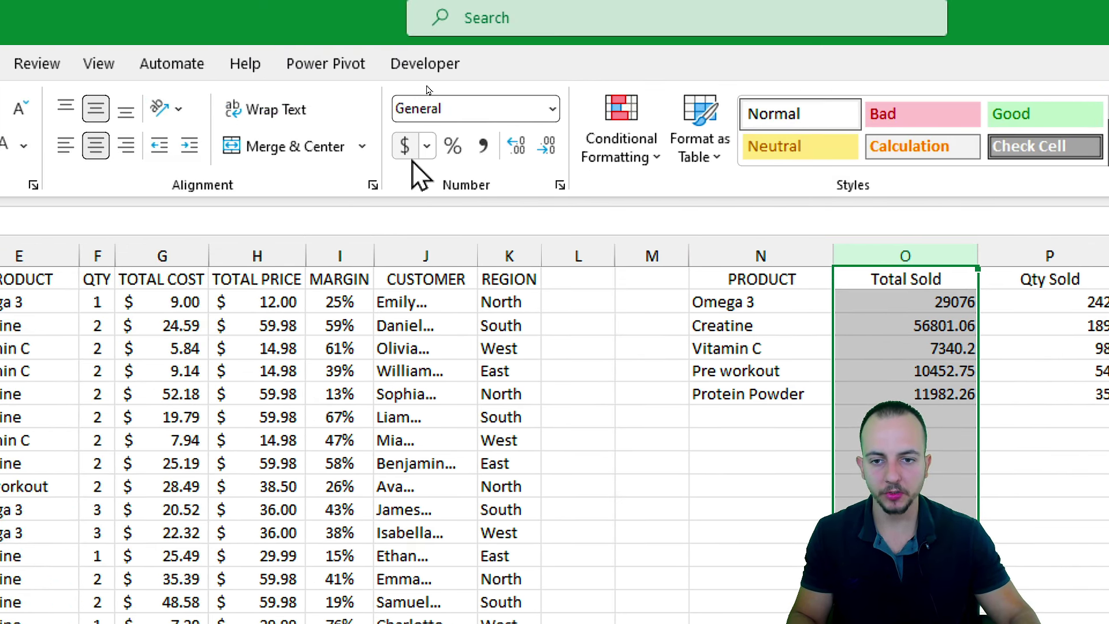
{"action": "left_click", "coordinate": [411, 157]}
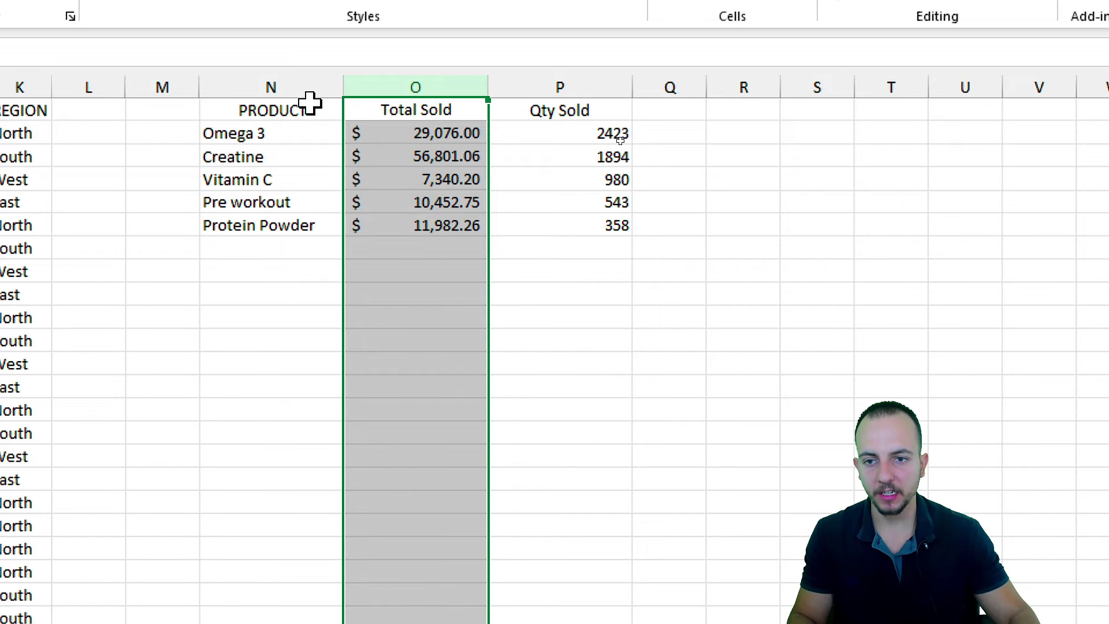
Step: Format the summary headers in N1:P1 as bold white text on a standard green fill
{"action": "left_click_drag", "start_coordinate": [312, 105], "coordinate": [513, 106]}
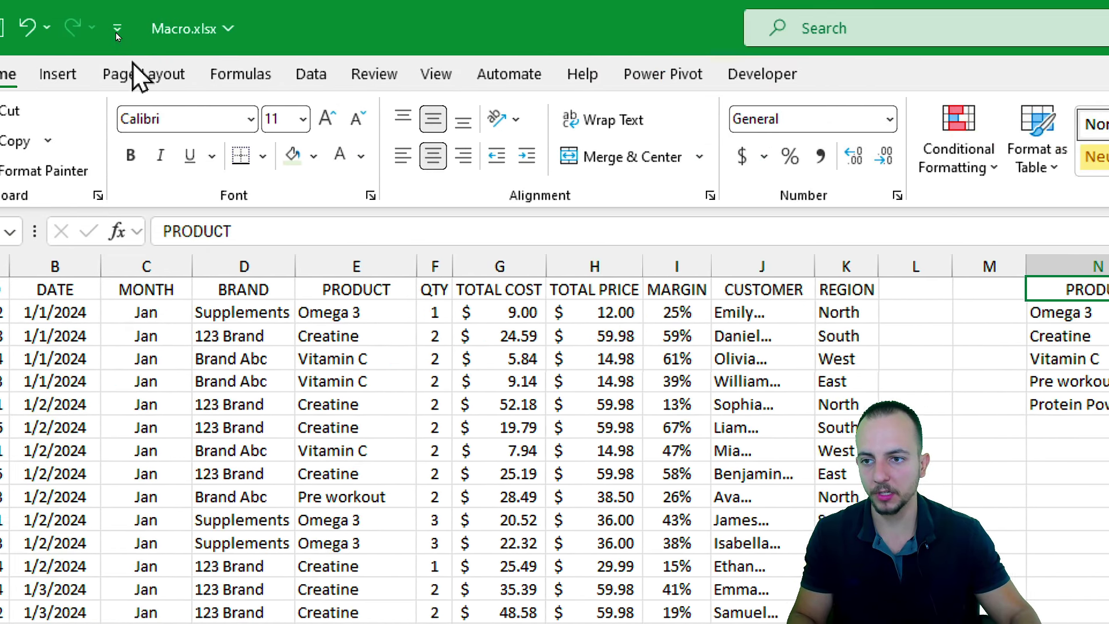
{"action": "left_click", "coordinate": [234, 154]}
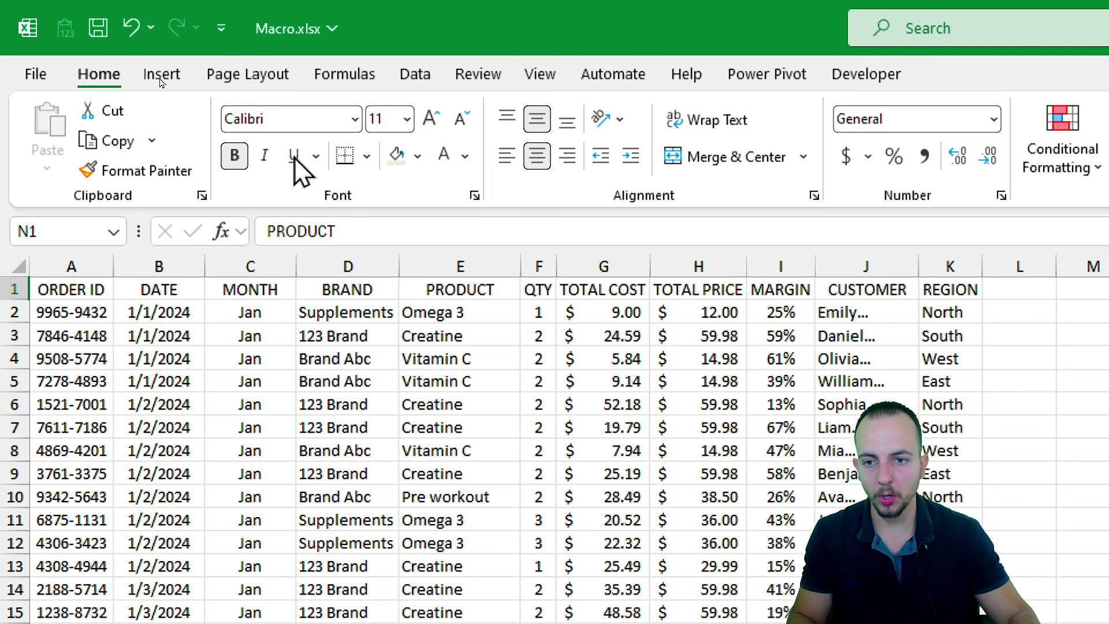
{"action": "left_click", "coordinate": [417, 156]}
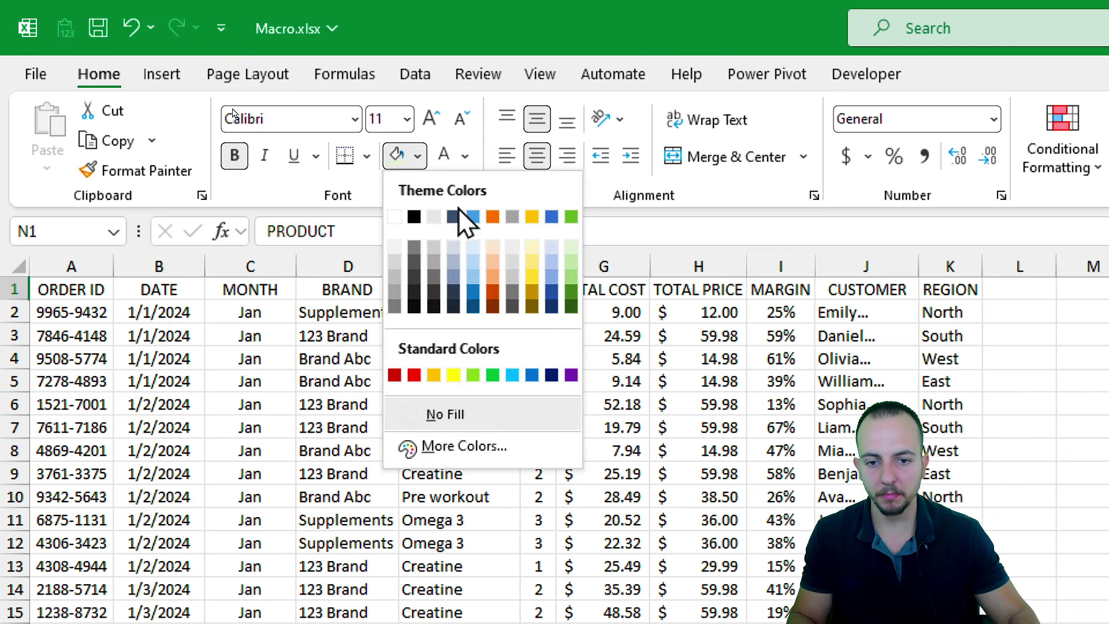
{"action": "left_click", "coordinate": [502, 374]}
{"action": "left_click", "coordinate": [464, 156]}
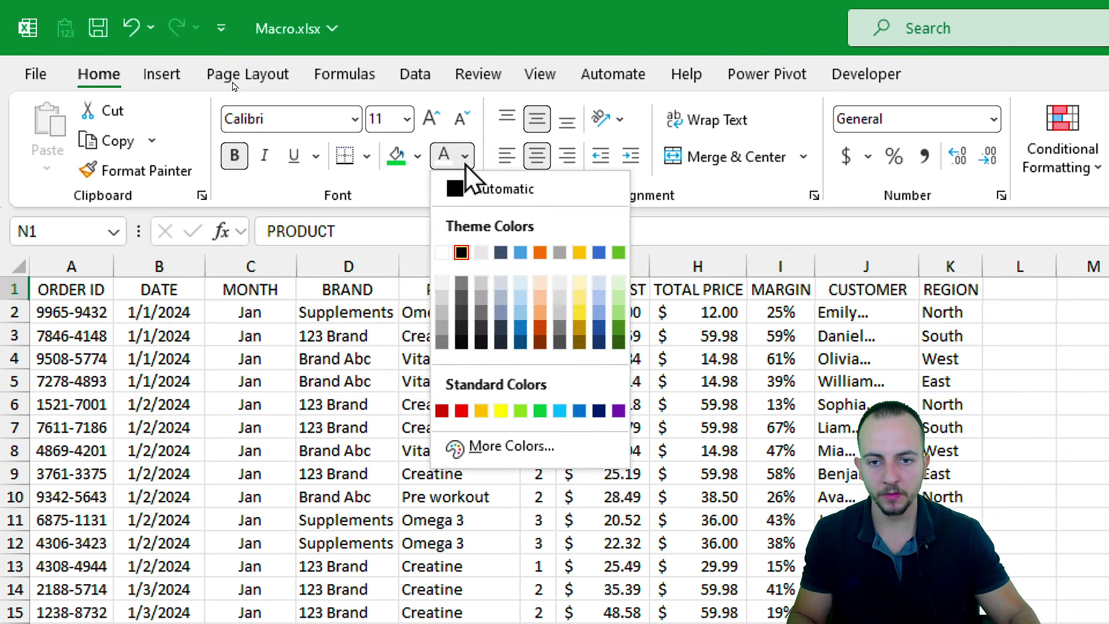
{"action": "left_click", "coordinate": [456, 250]}
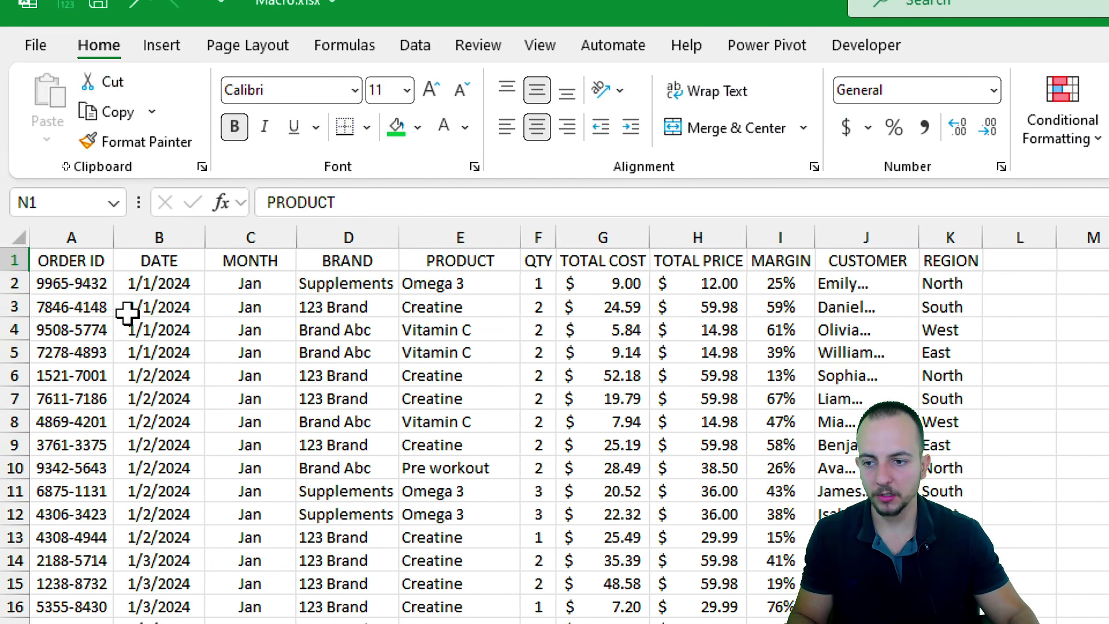
Step: Apply the same green fill, white font colour and bold to the order table headers in A1:K1
{"action": "left_click_drag", "start_coordinate": [104, 265], "coordinate": [940, 254]}
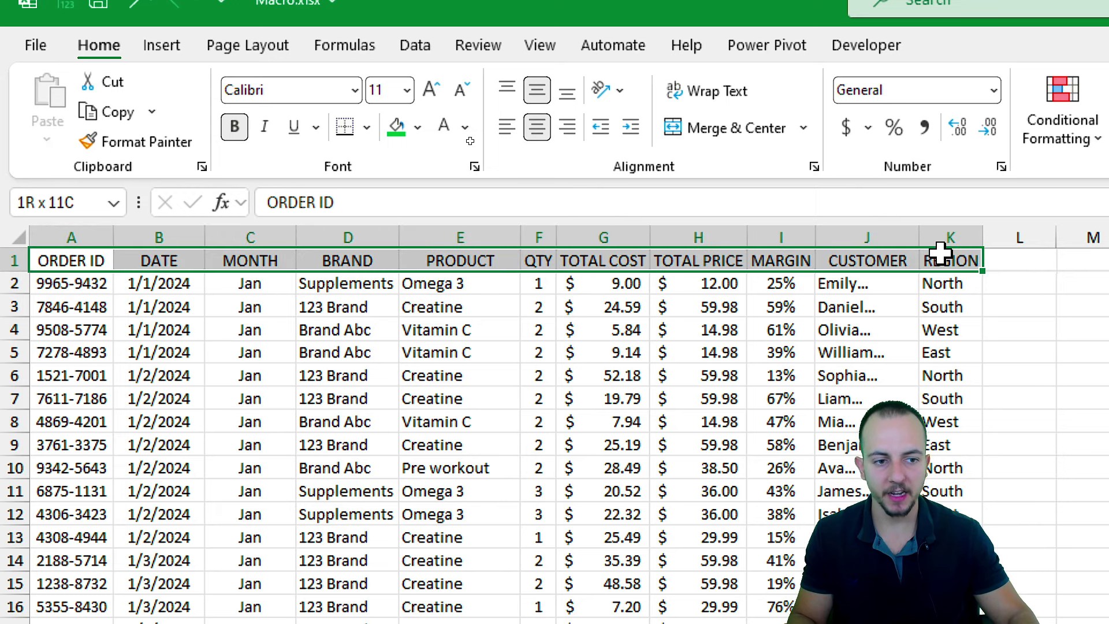
{"action": "left_click", "coordinate": [402, 132]}
{"action": "left_click", "coordinate": [443, 132]}
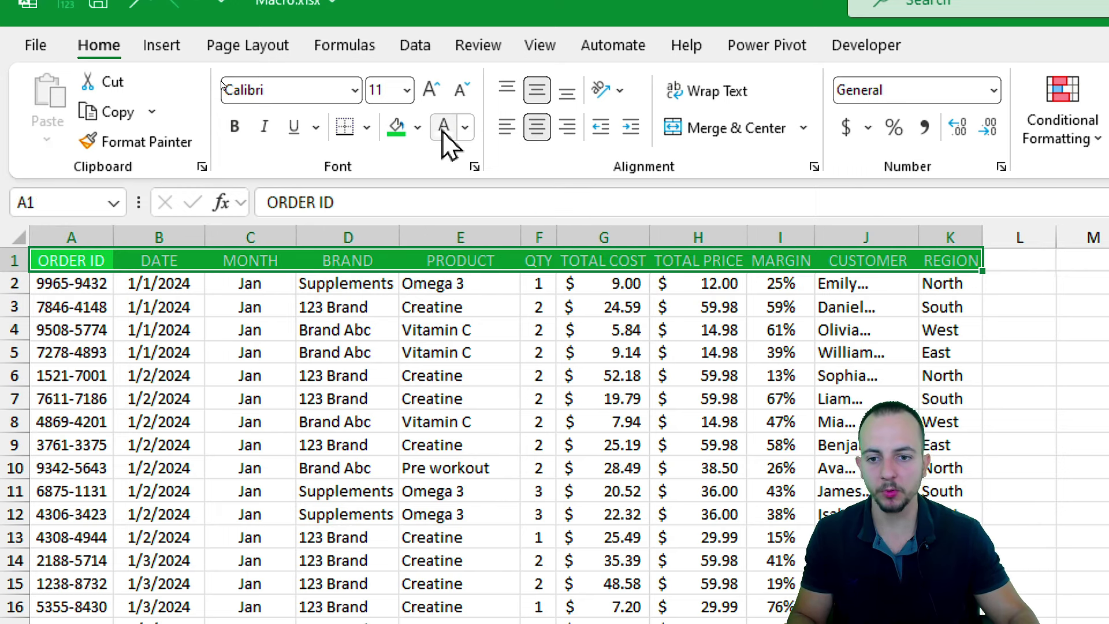
{"action": "left_click", "coordinate": [234, 127]}
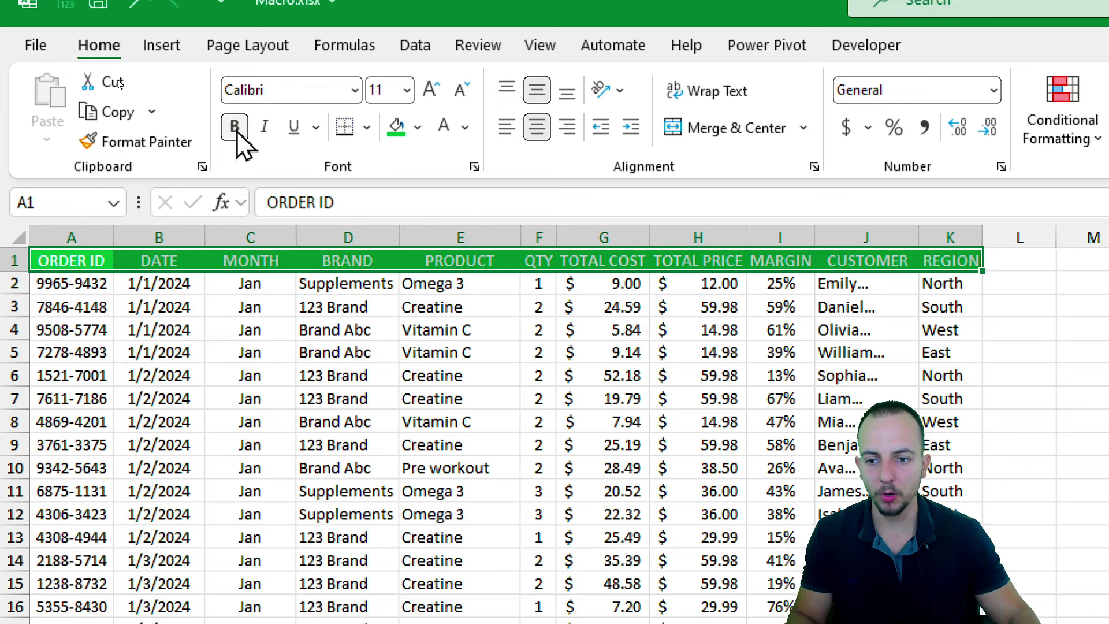
Step: Auto-fit the widths of order table columns A to K and stop recording the macro
{"action": "left_click_drag", "start_coordinate": [58, 237], "coordinate": [973, 242]}
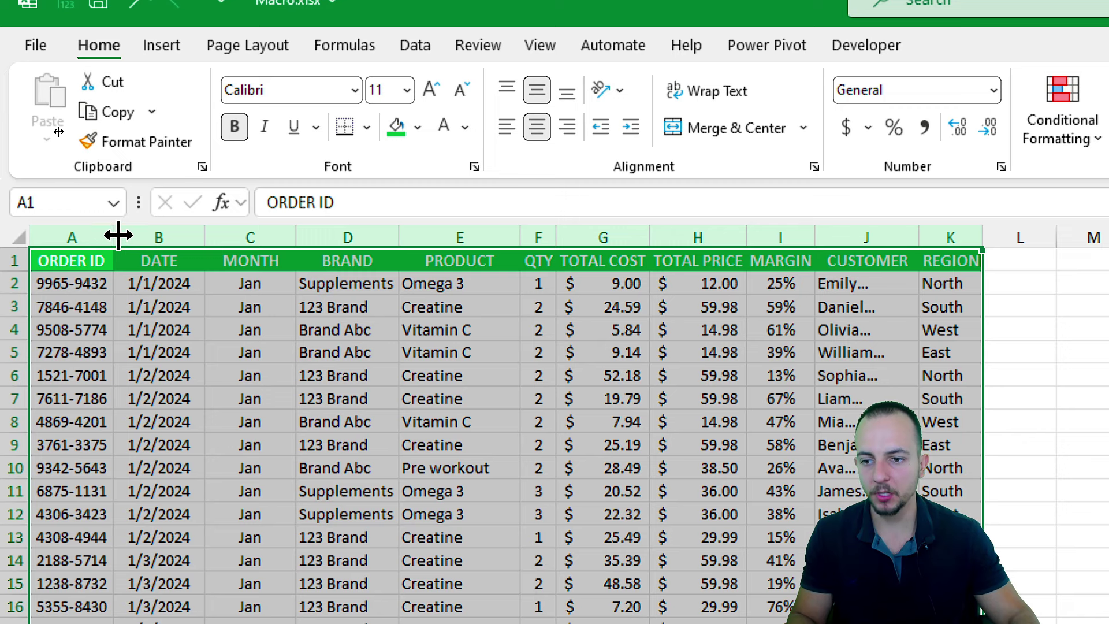
{"action": "double_click", "coordinate": [115, 237]}
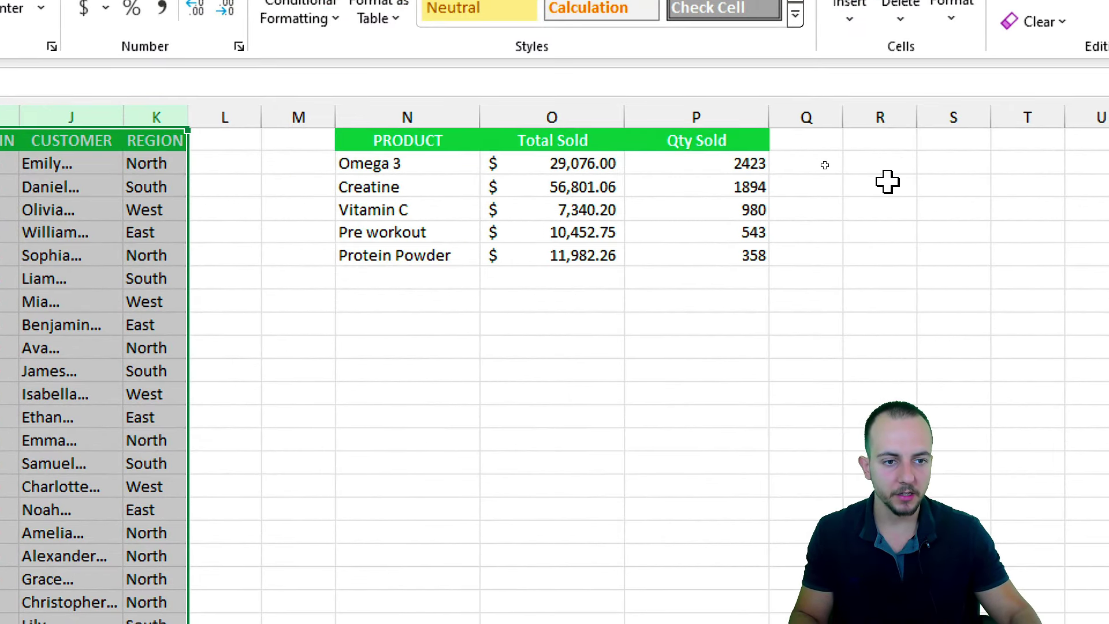
{"action": "left_click", "coordinate": [824, 165]}
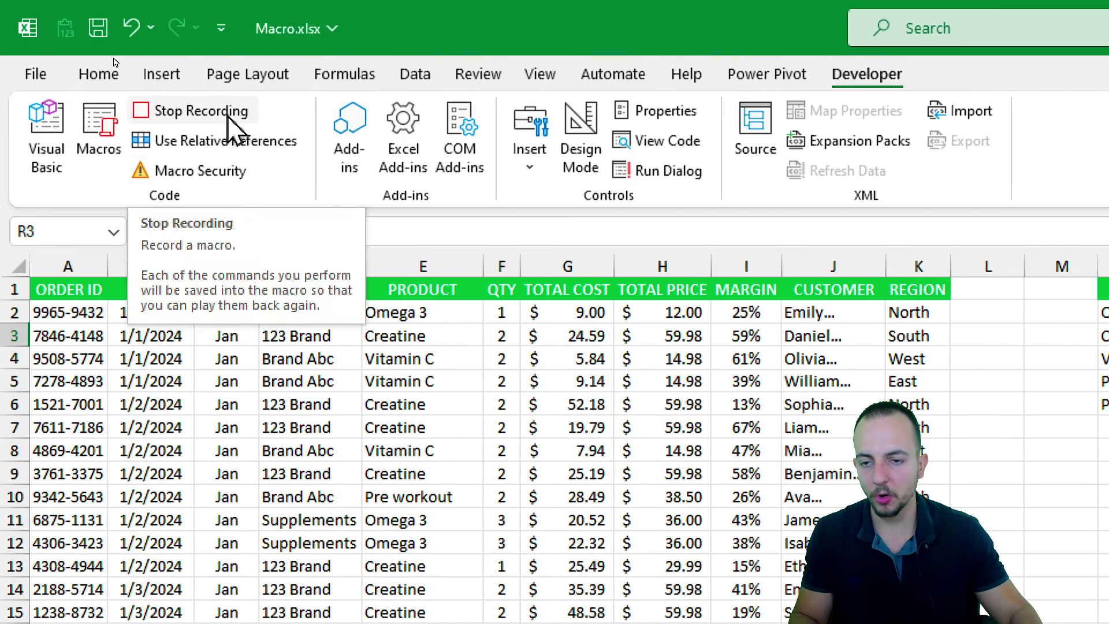
{"action": "left_click", "coordinate": [228, 119]}
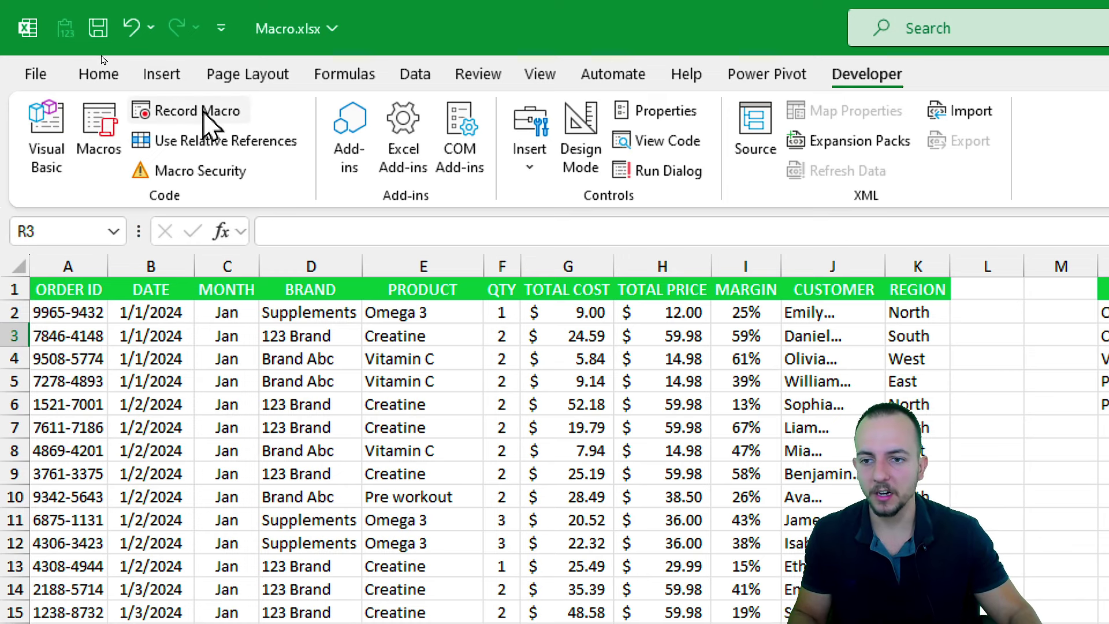
Step: Start recording a new macro named "chart" stored in This Workbook
{"action": "left_click", "coordinate": [179, 111]}
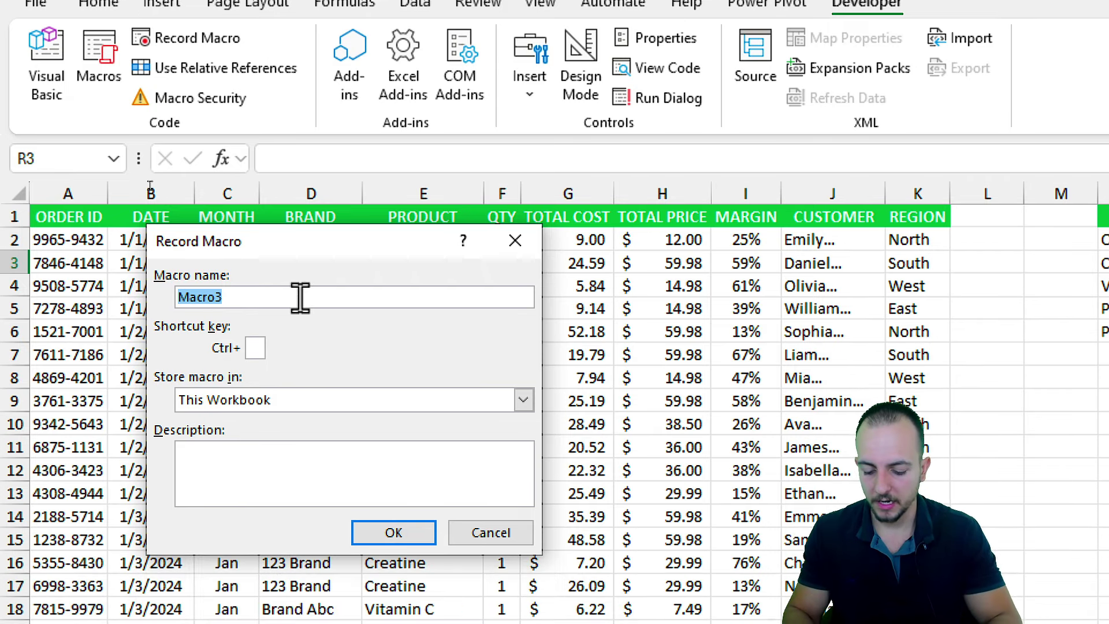
{"action": "type", "text": "chart"}
{"action": "left_click", "coordinate": [388, 562]}
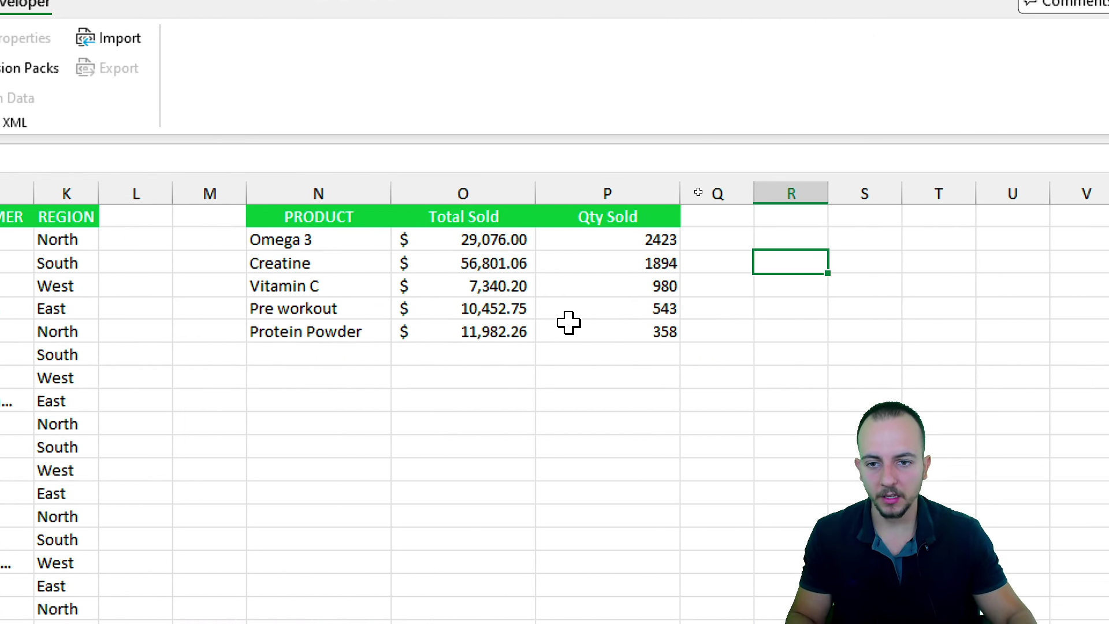
Step: Insert a 2-D clustered column chart from the product summary table and place it just below the table
{"action": "left_click", "coordinate": [332, 217]}
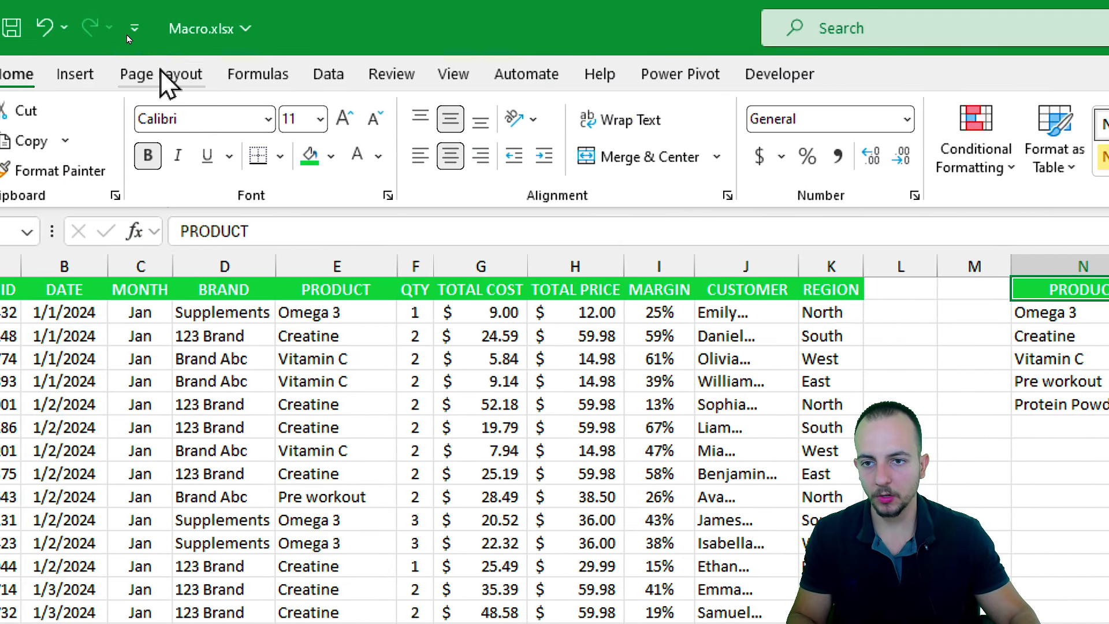
{"action": "left_click", "coordinate": [75, 74]}
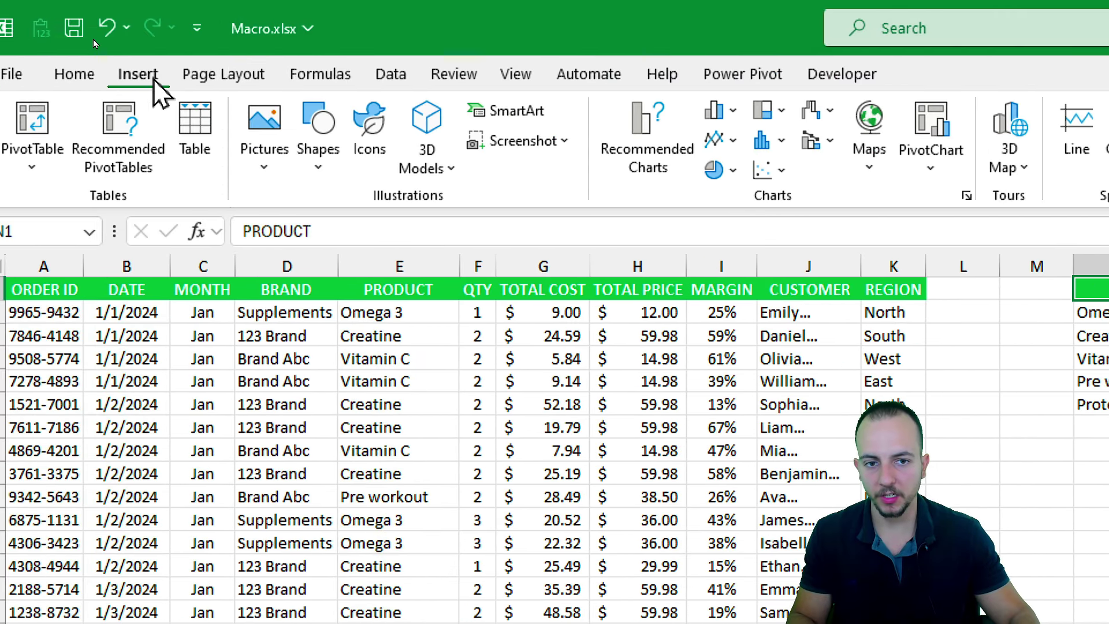
{"action": "left_click", "coordinate": [664, 110]}
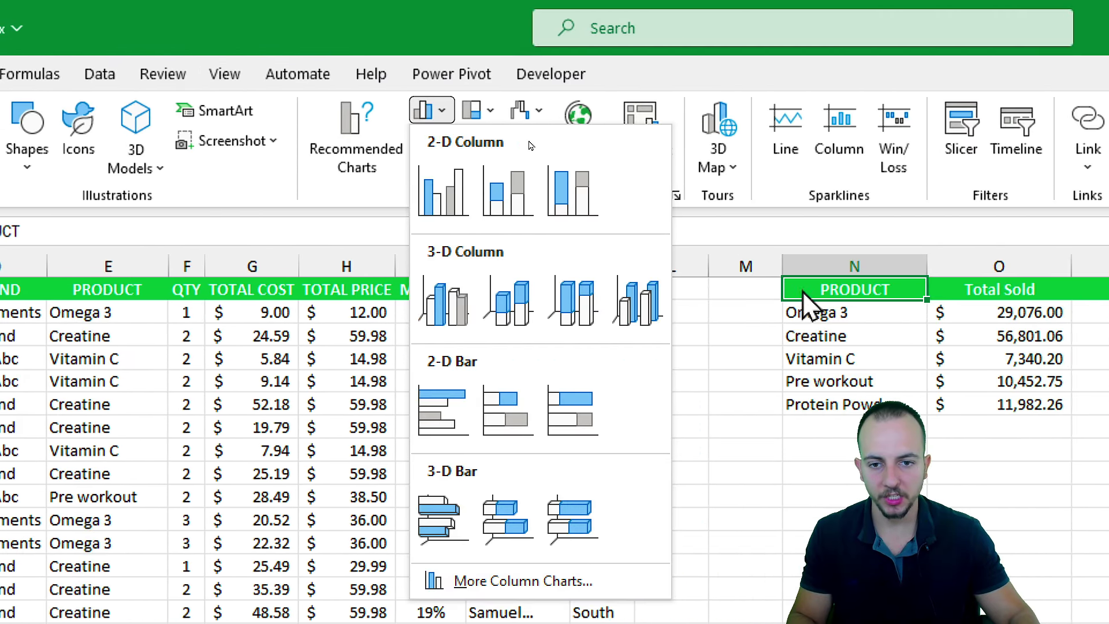
{"action": "left_click", "coordinate": [473, 204]}
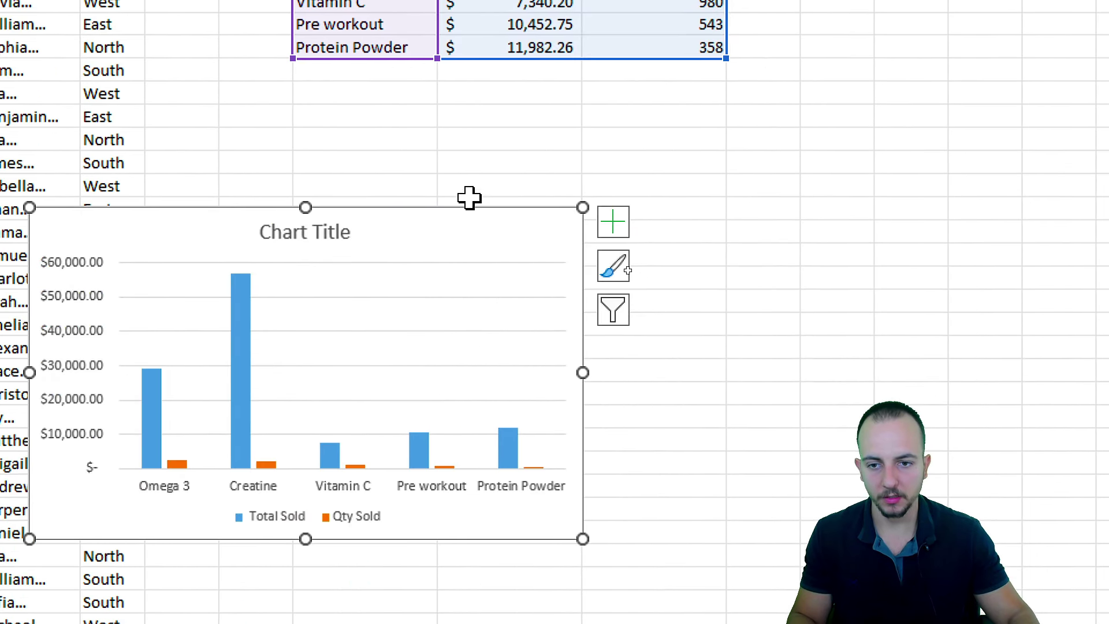
{"action": "left_click_drag", "start_coordinate": [433, 223], "coordinate": [654, 93]}
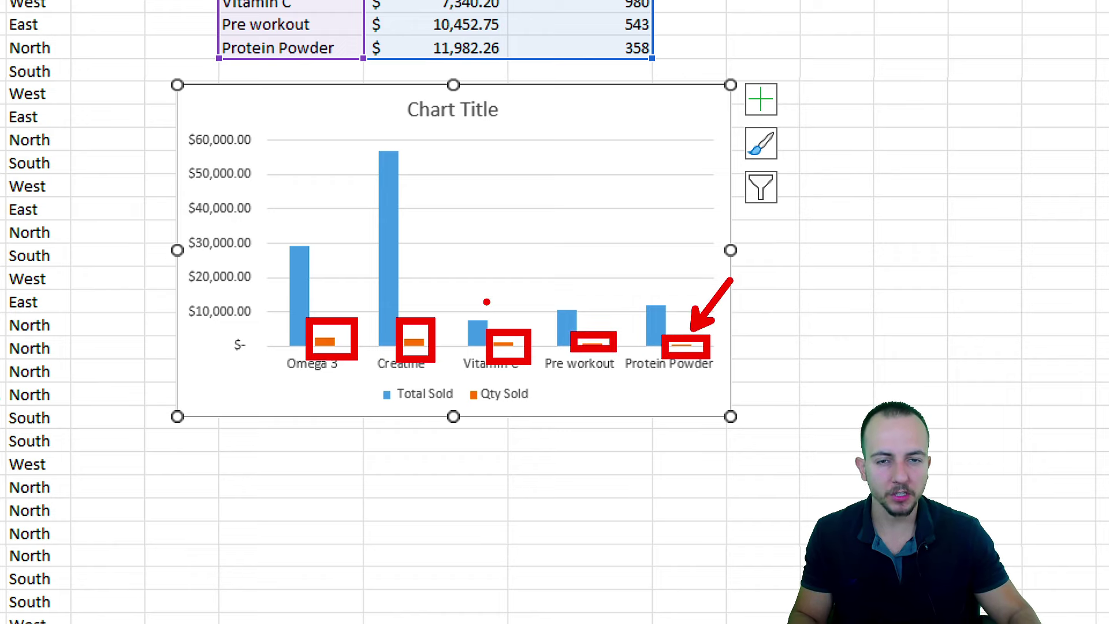
Step: Change the chart to a combo type with Total Sold as clustered columns and Qty Sold as a line on the secondary axis
{"action": "right_click", "coordinate": [271, 94]}
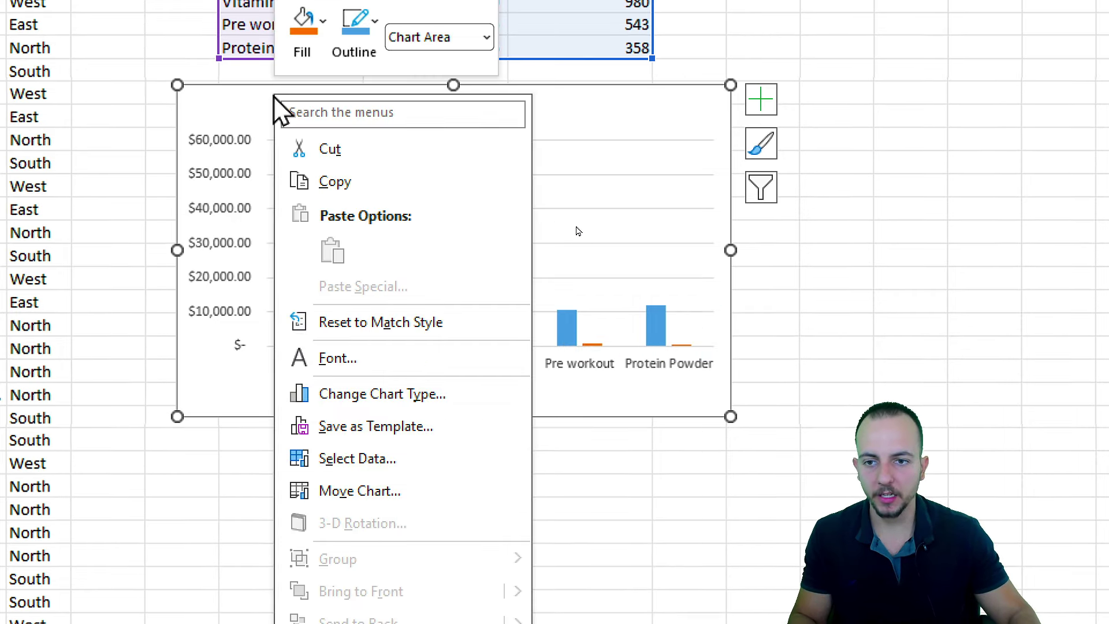
{"action": "left_click", "coordinate": [402, 404]}
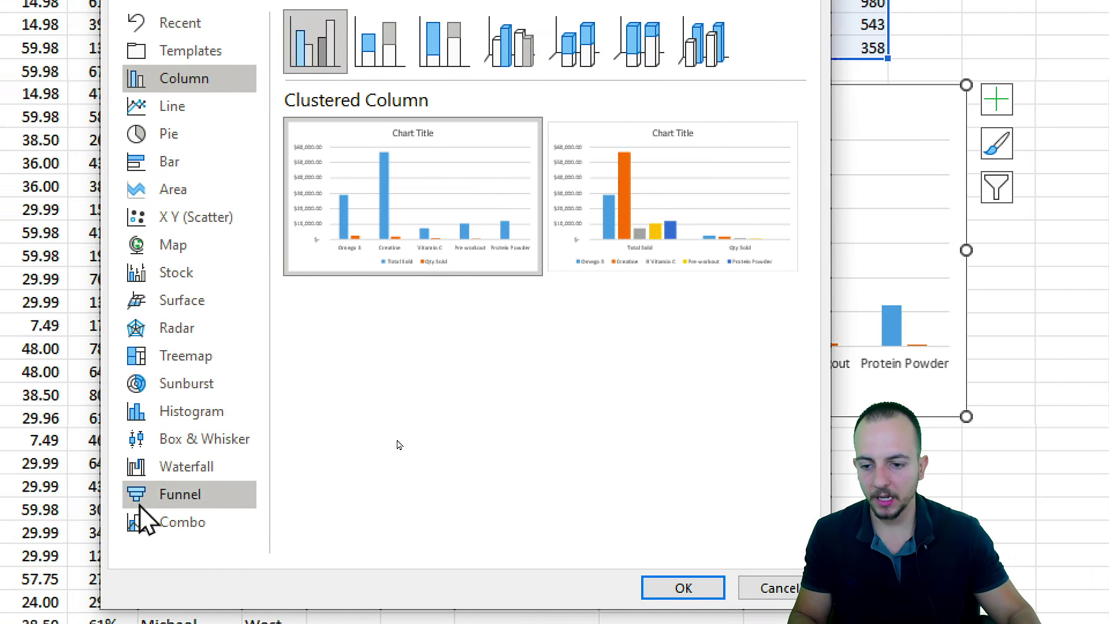
{"action": "left_click", "coordinate": [199, 523]}
{"action": "left_click", "coordinate": [546, 482]}
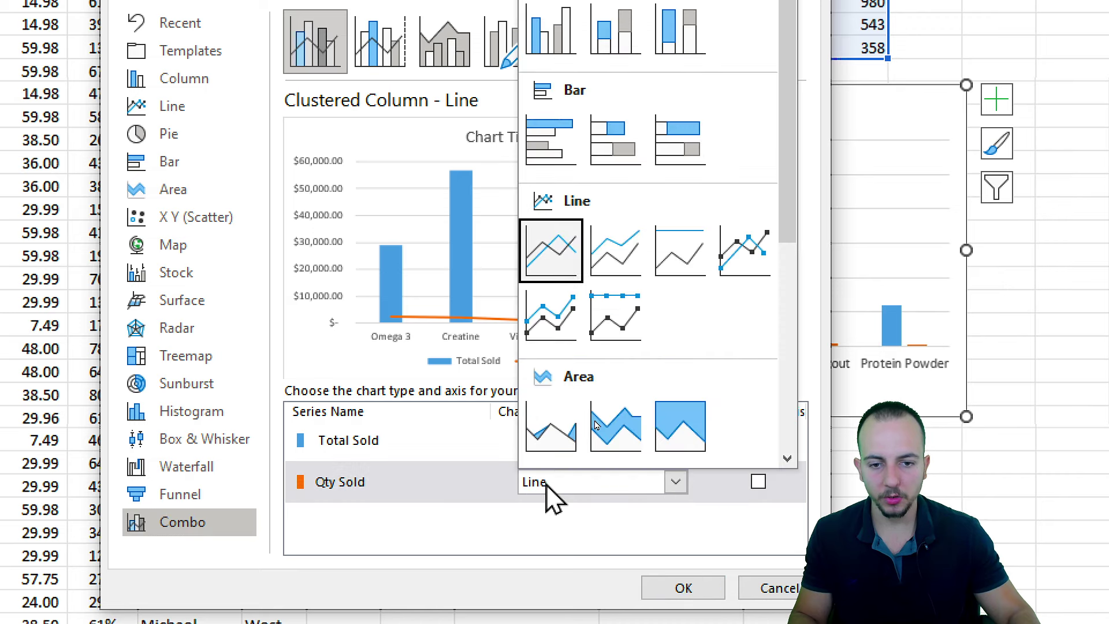
{"action": "left_click", "coordinate": [559, 275]}
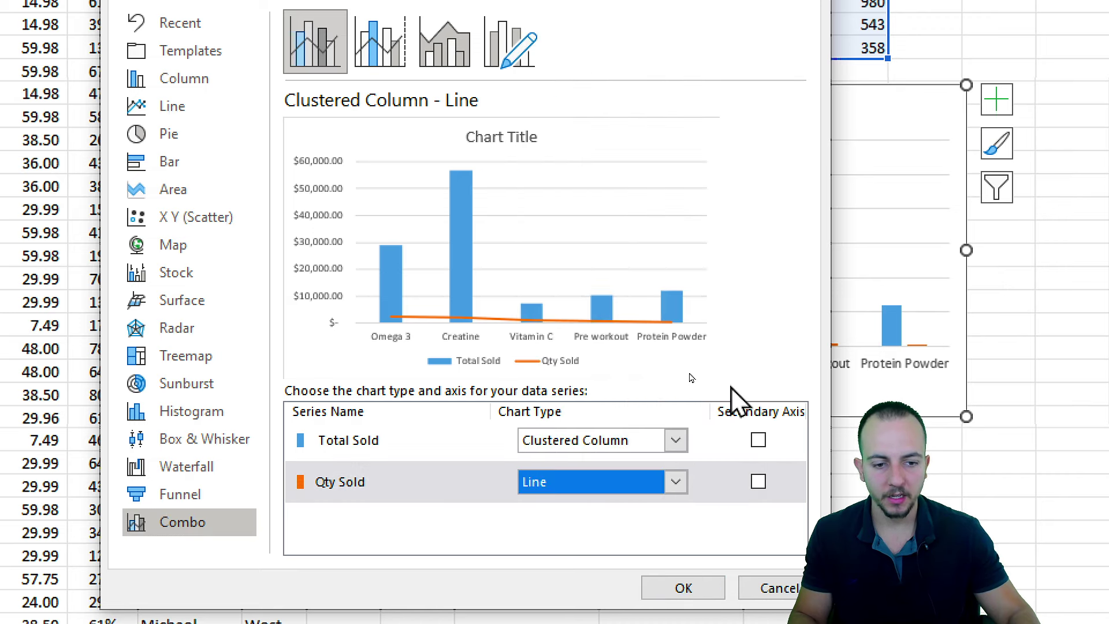
{"action": "left_click", "coordinate": [758, 482]}
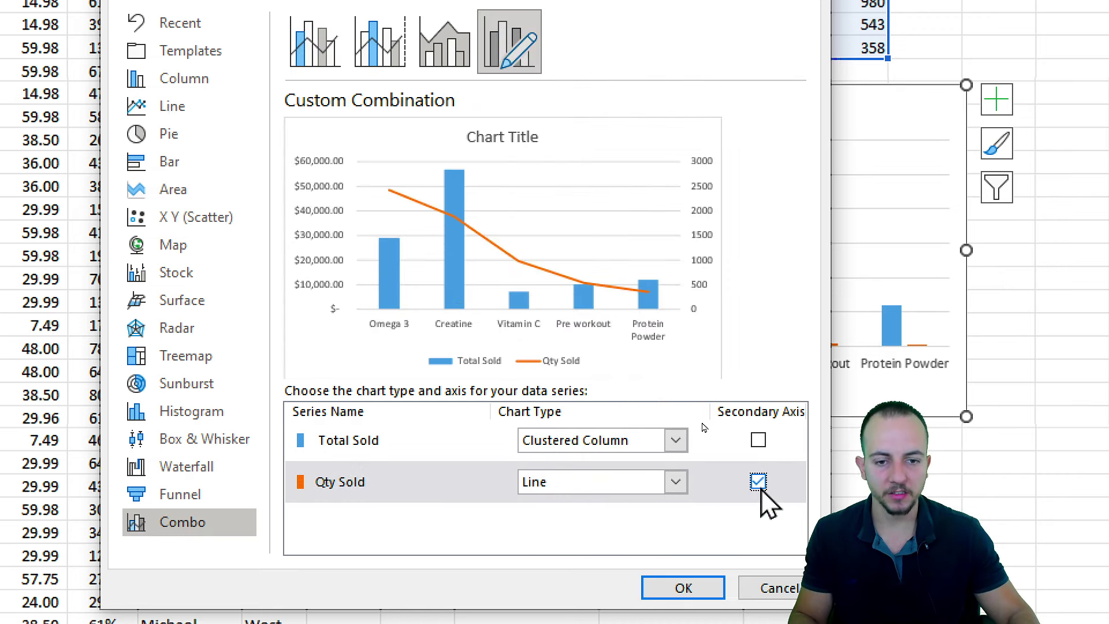
{"action": "left_click_drag", "start_coordinate": [281, 145], "coordinate": [361, 326]}
{"action": "left_click_drag", "start_coordinate": [403, 221], "coordinate": [419, 272]}
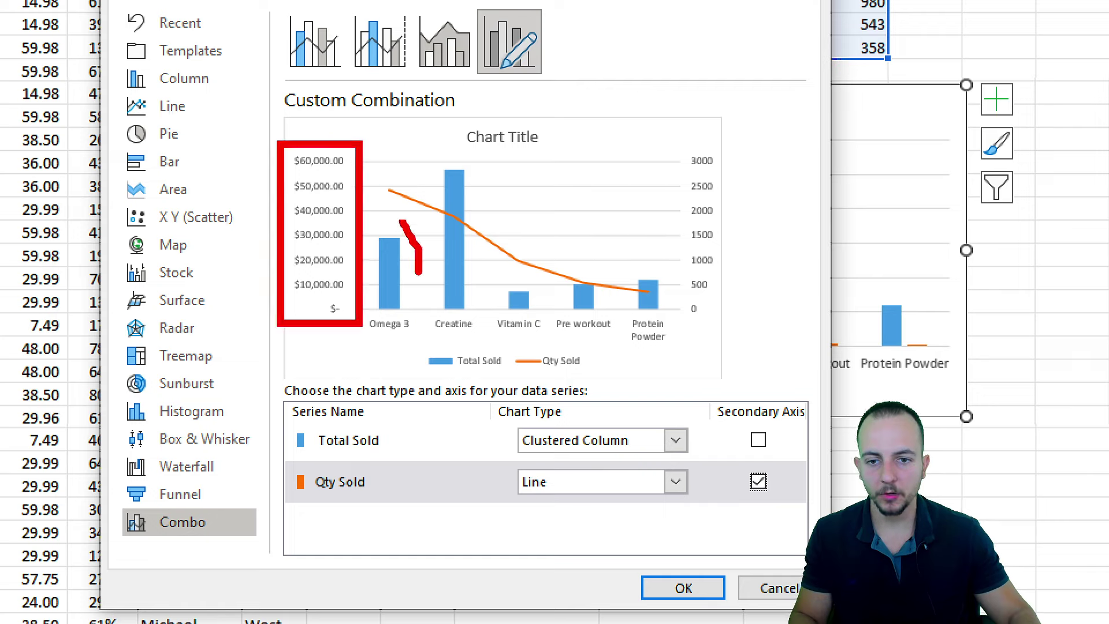
{"action": "key", "text": "e"}
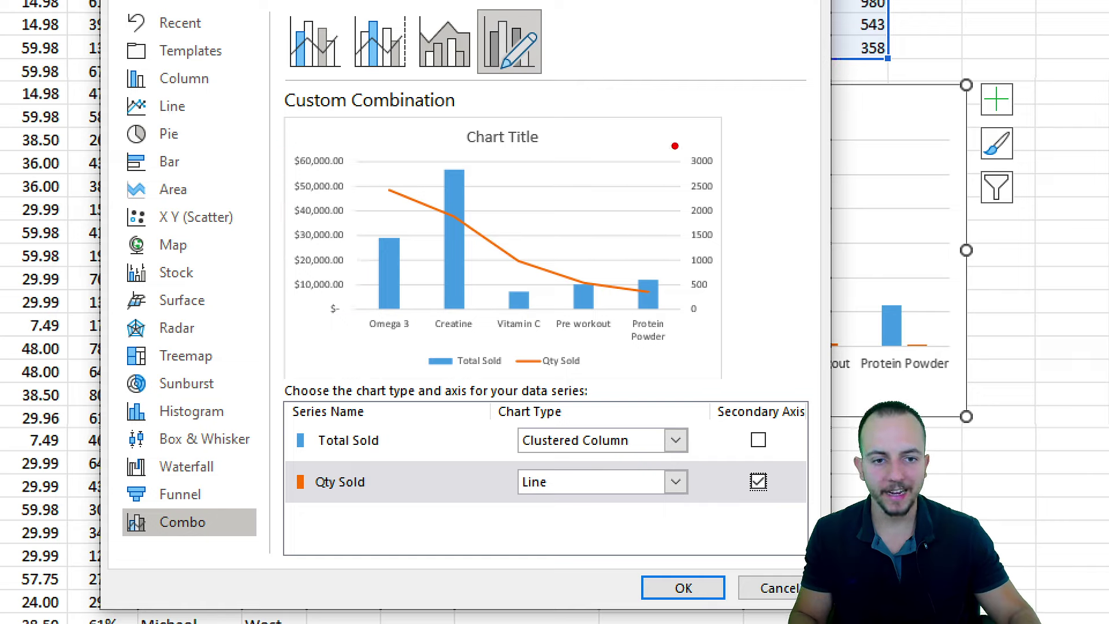
{"action": "left_click_drag", "start_coordinate": [672, 144], "coordinate": [744, 318]}
{"action": "left_click_drag", "start_coordinate": [550, 238], "coordinate": [610, 176]}
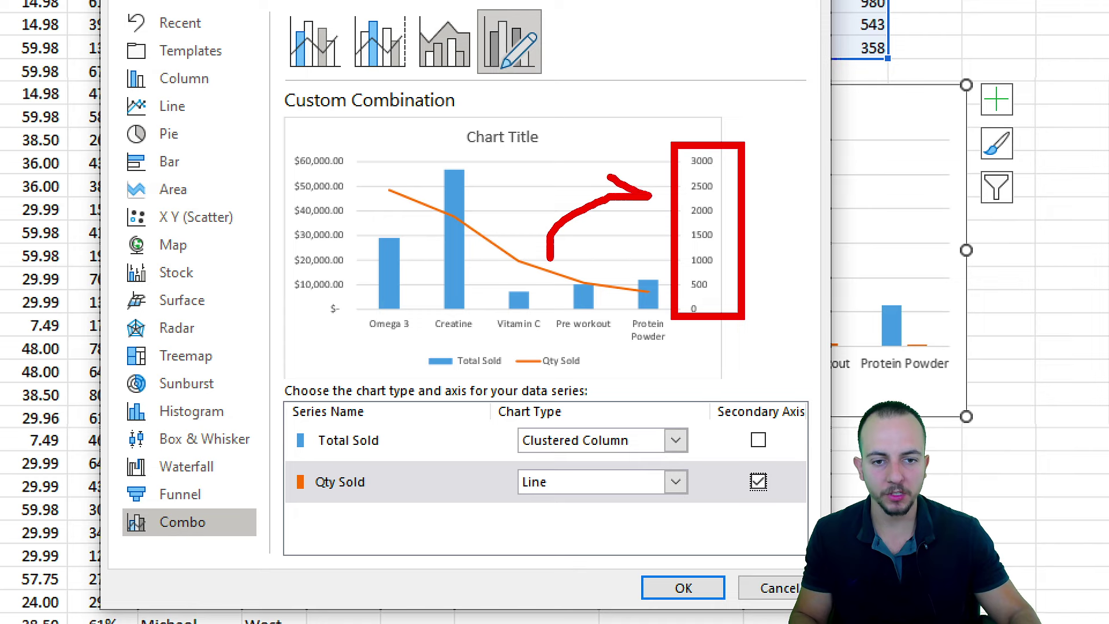
{"action": "key", "text": "Escape"}
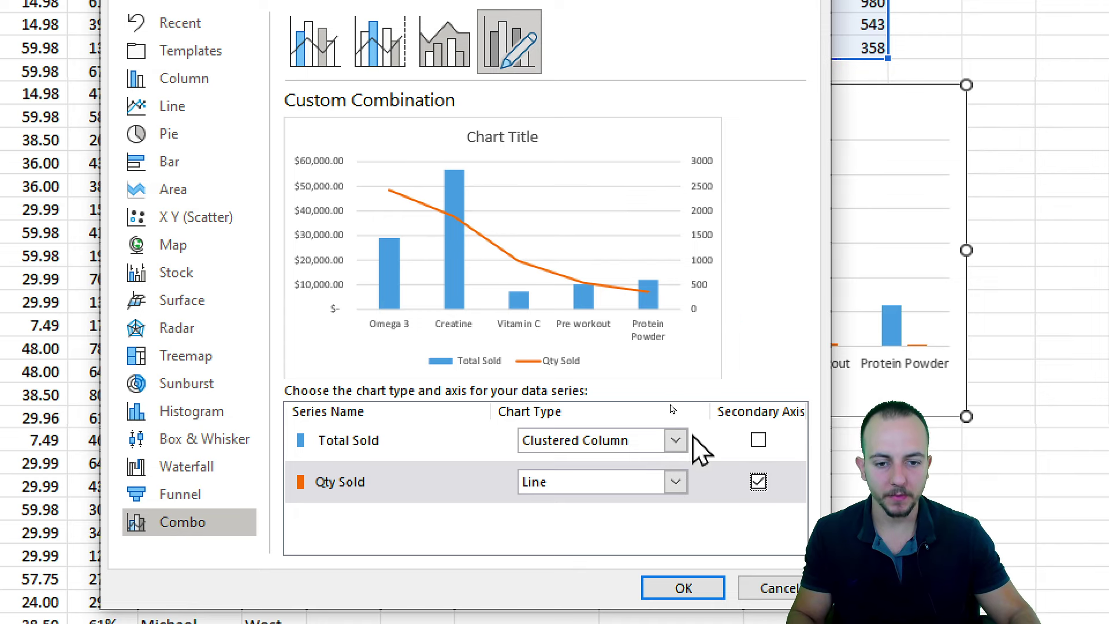
{"action": "left_click", "coordinate": [684, 587]}
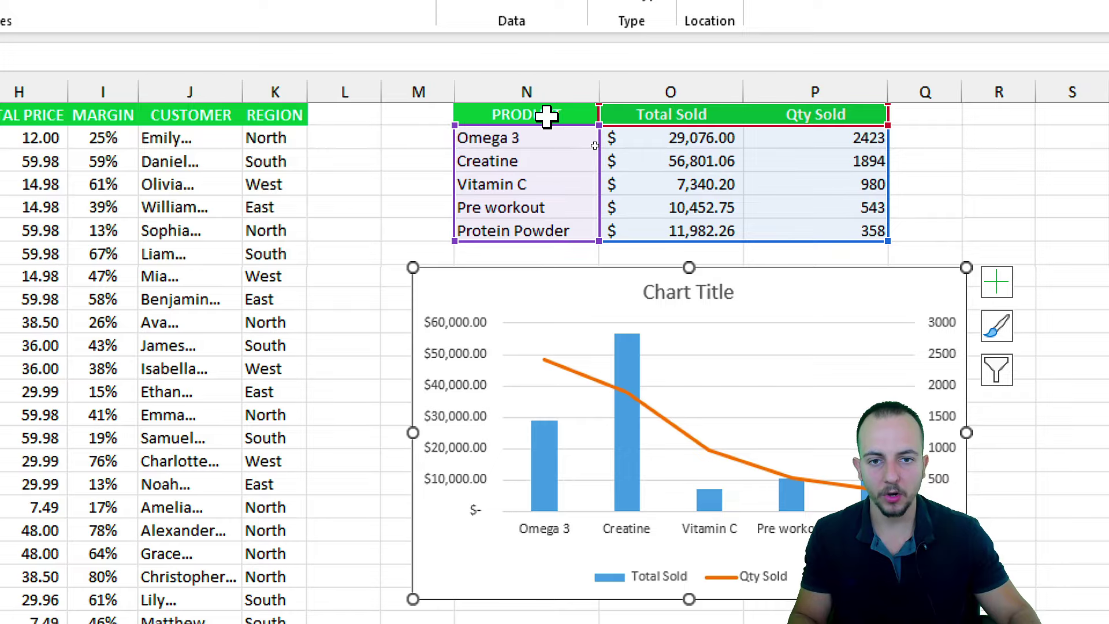
Step: Select the PRODUCT header cell N1 and stop recording the chart macro
{"action": "left_click", "coordinate": [546, 116]}
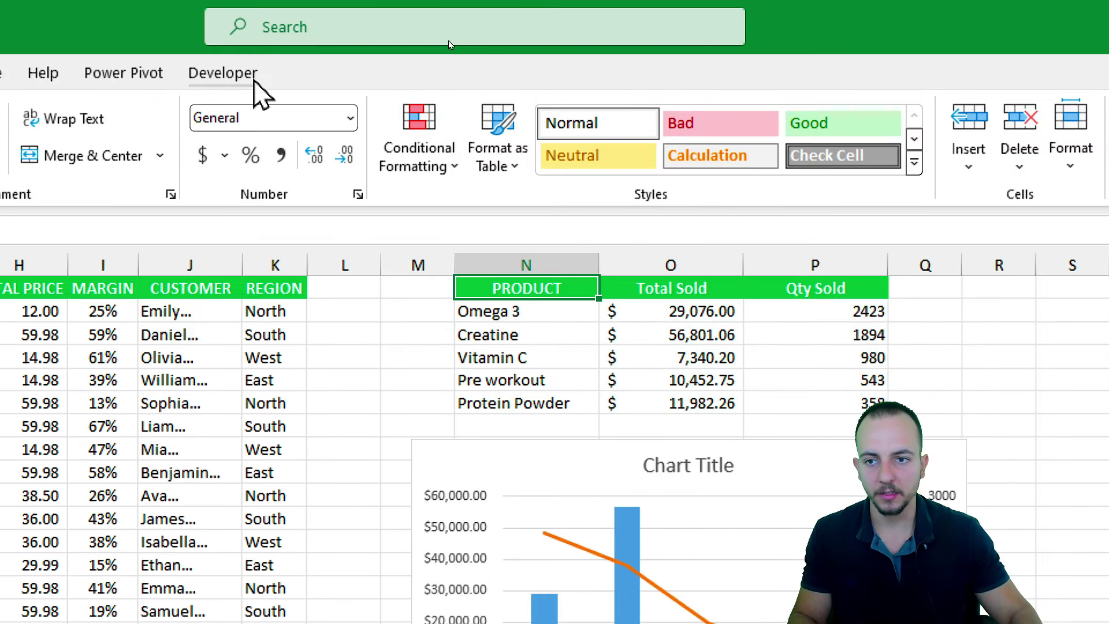
{"action": "left_click", "coordinate": [248, 75]}
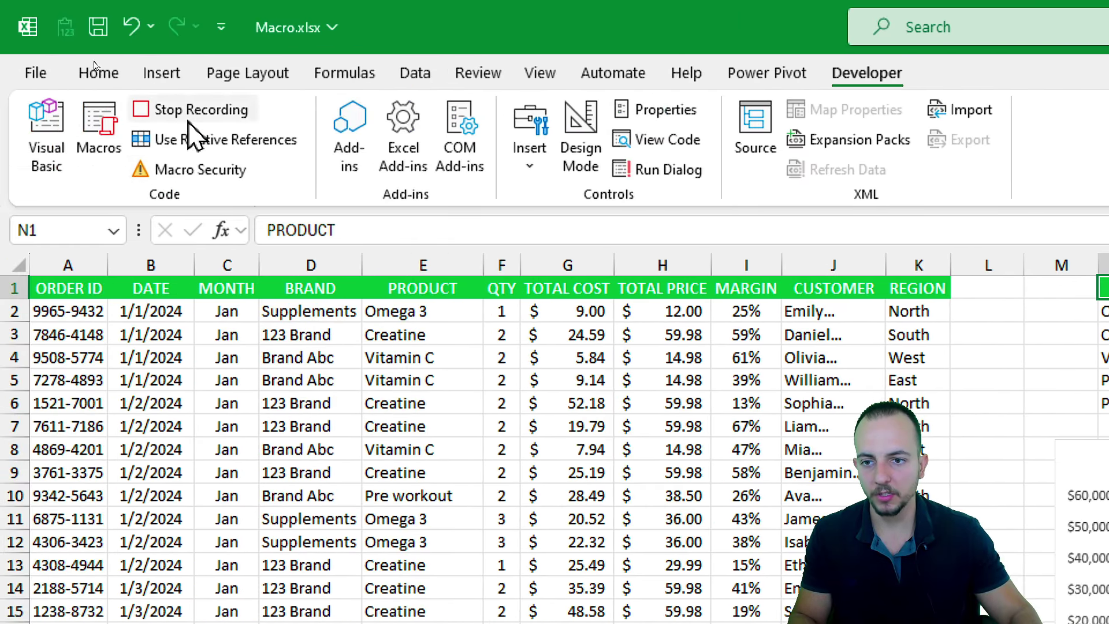
{"action": "left_click", "coordinate": [87, 109]}
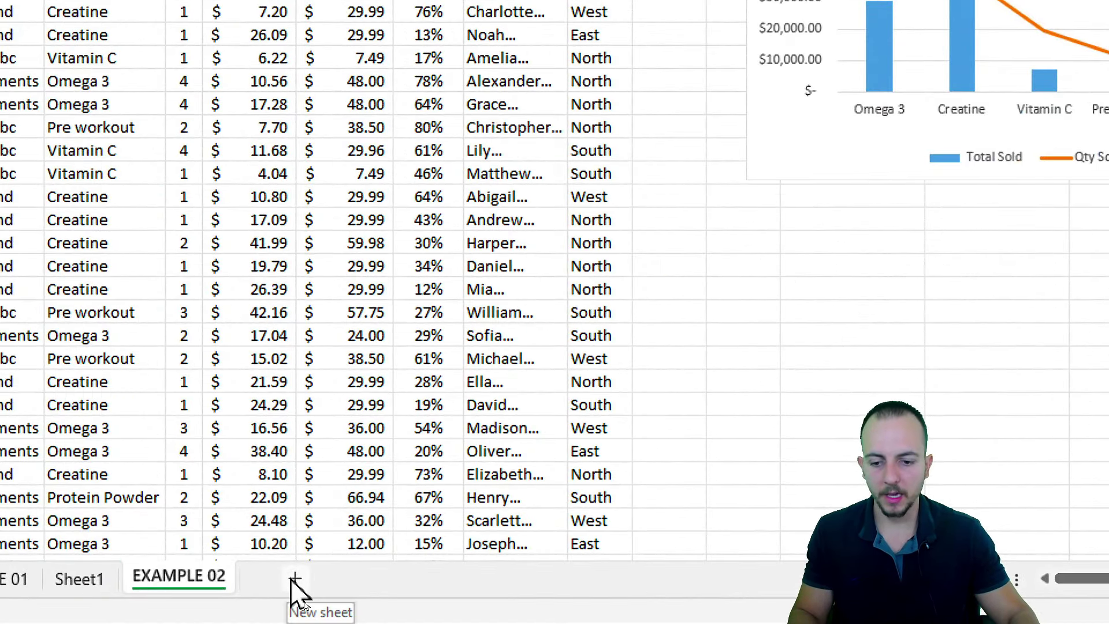
Step: Add a new worksheet and paste in columns A to K copied from the other workbook's raw order data, starting at A1
{"action": "left_click", "coordinate": [294, 577]}
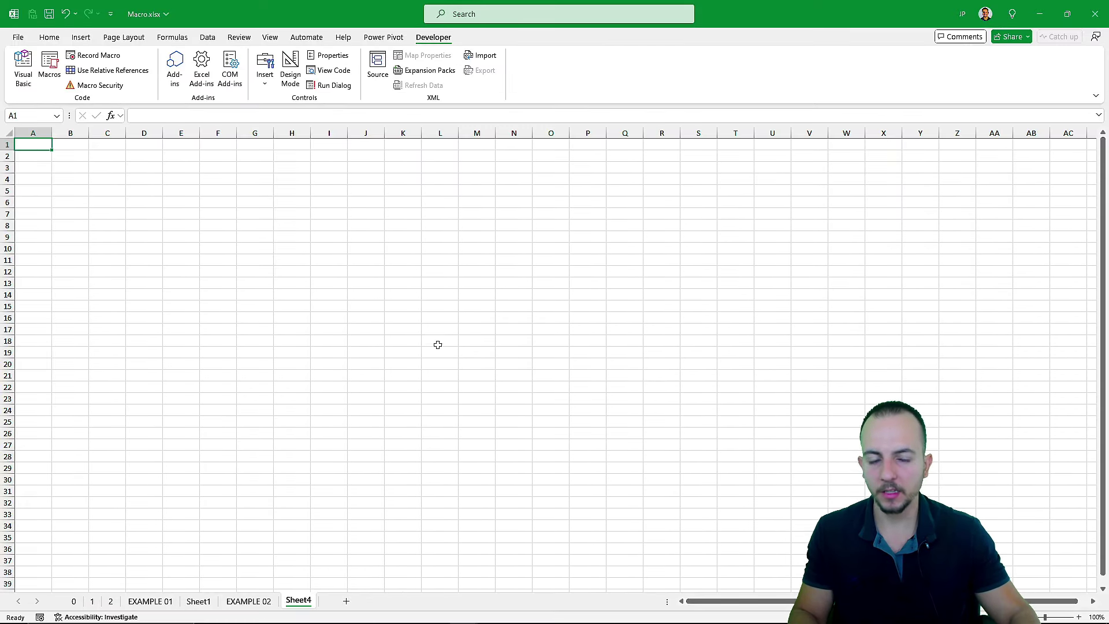
{"action": "key", "text": "alt+Tab"}
{"action": "left_click_drag", "start_coordinate": [572, 113], "coordinate": [534, 107]}
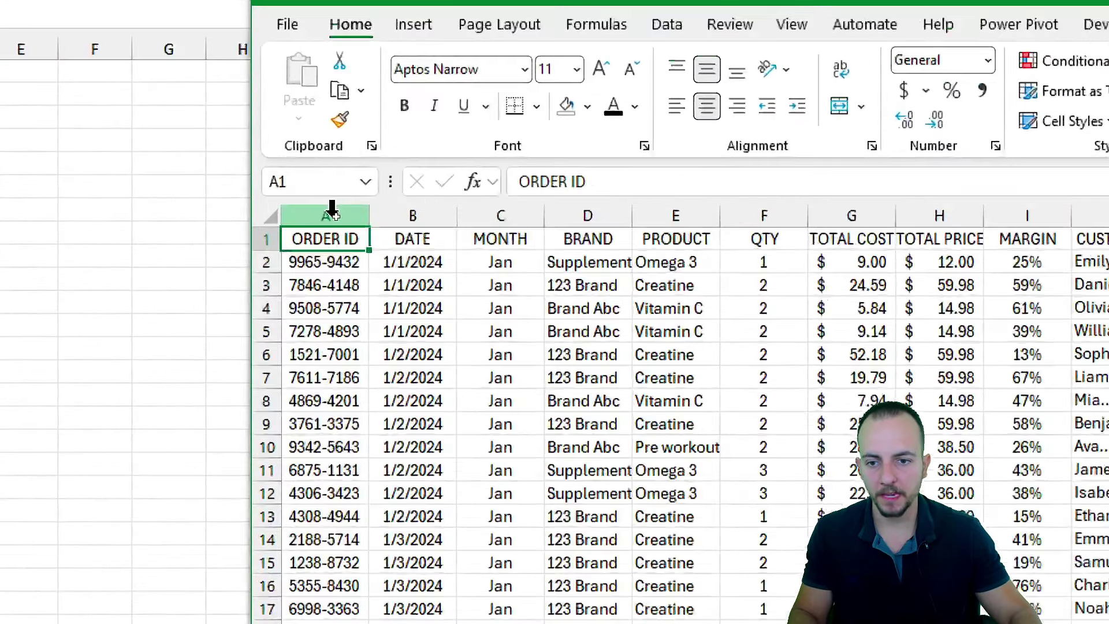
{"action": "left_click_drag", "start_coordinate": [341, 216], "coordinate": [787, 217]}
{"action": "key", "text": "ctrl+c"}
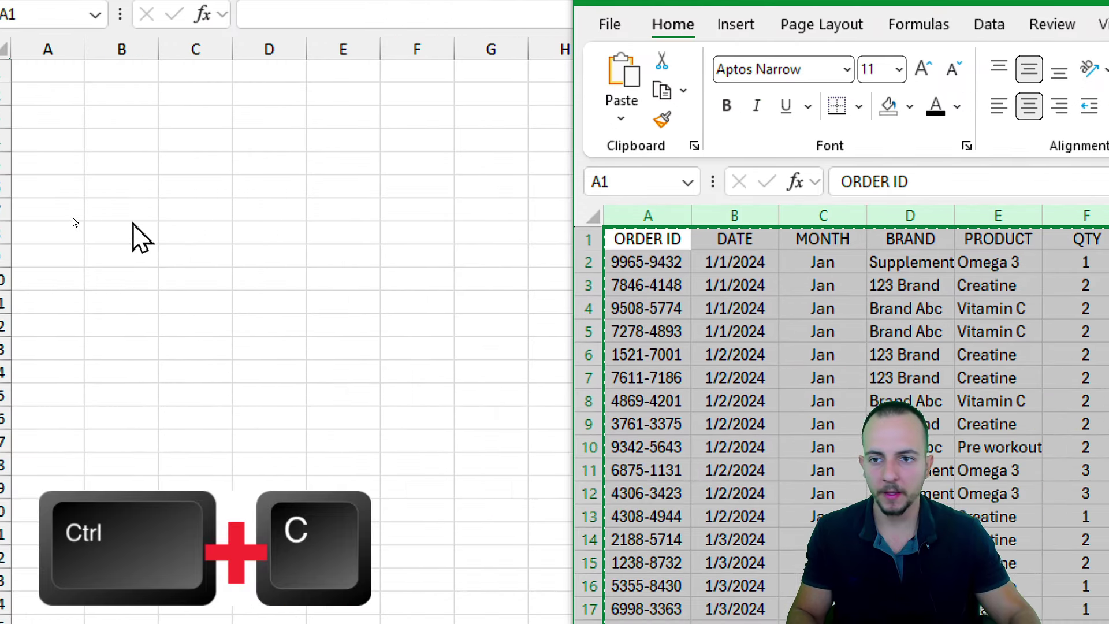
{"action": "key", "text": "alt+Tab"}
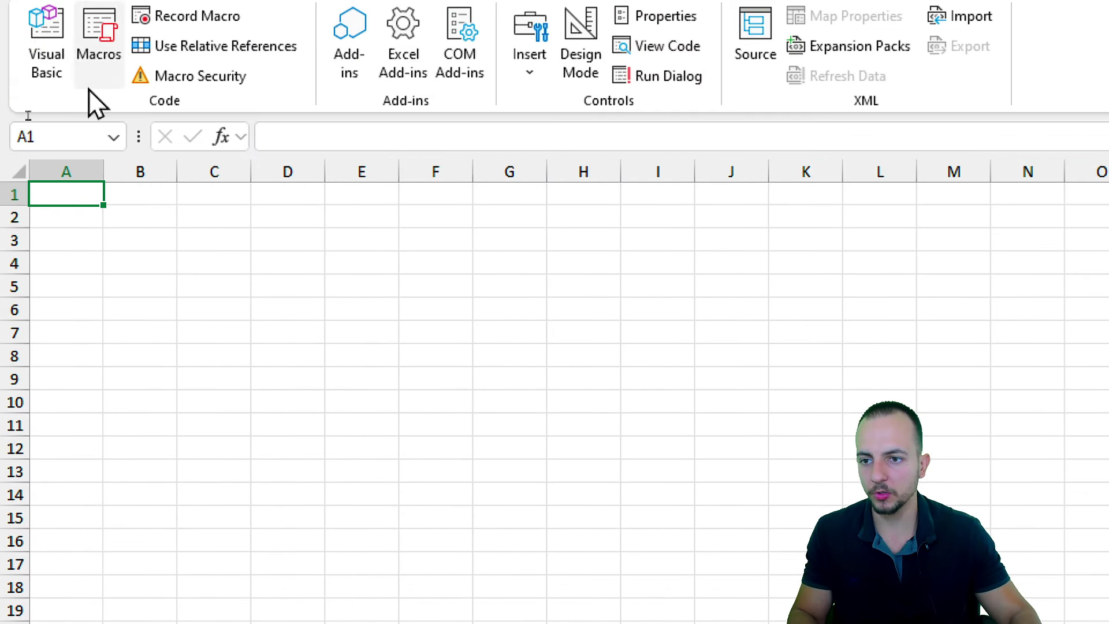
{"action": "key", "text": "ctrl+v"}
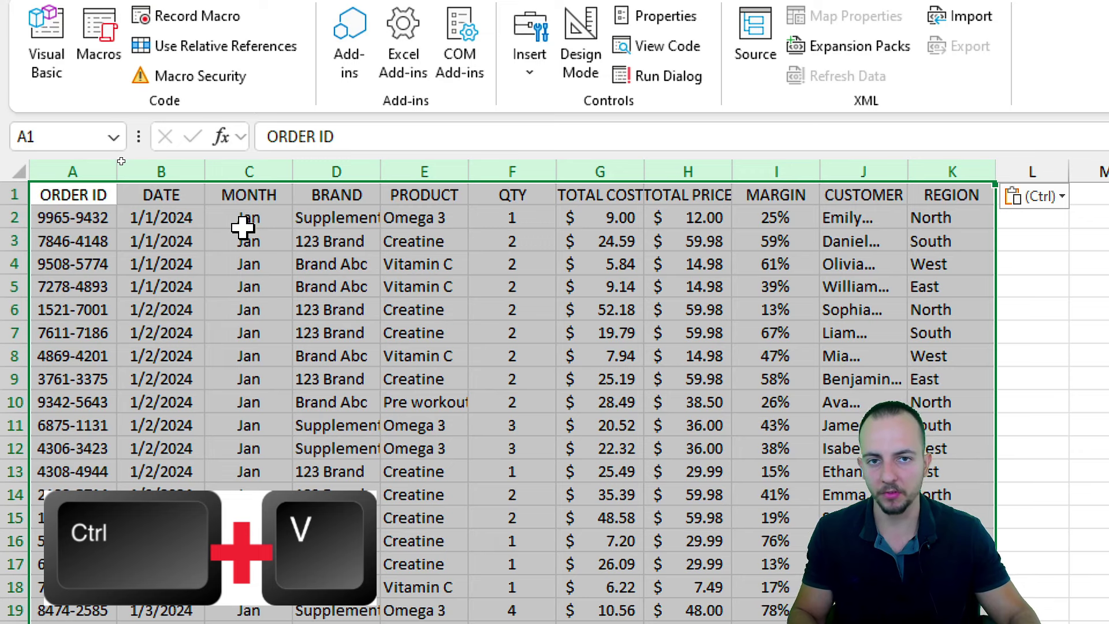
Step: With A1 of the pasted order data selected, run the daily_task macro followed by the chart macro
{"action": "left_click", "coordinate": [43, 196]}
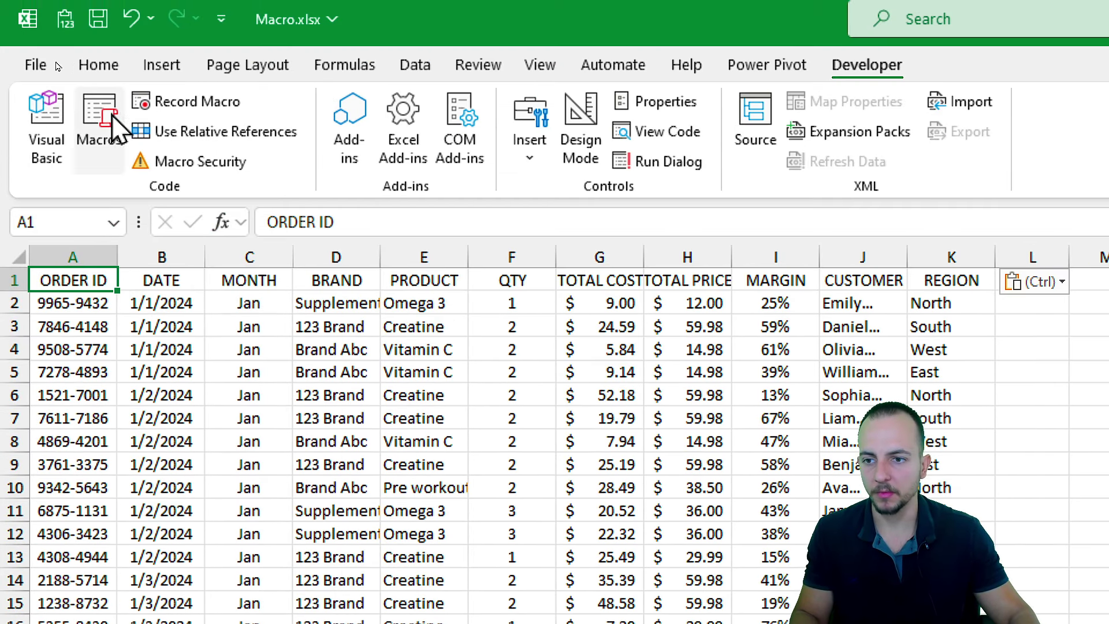
{"action": "left_click", "coordinate": [101, 6]}
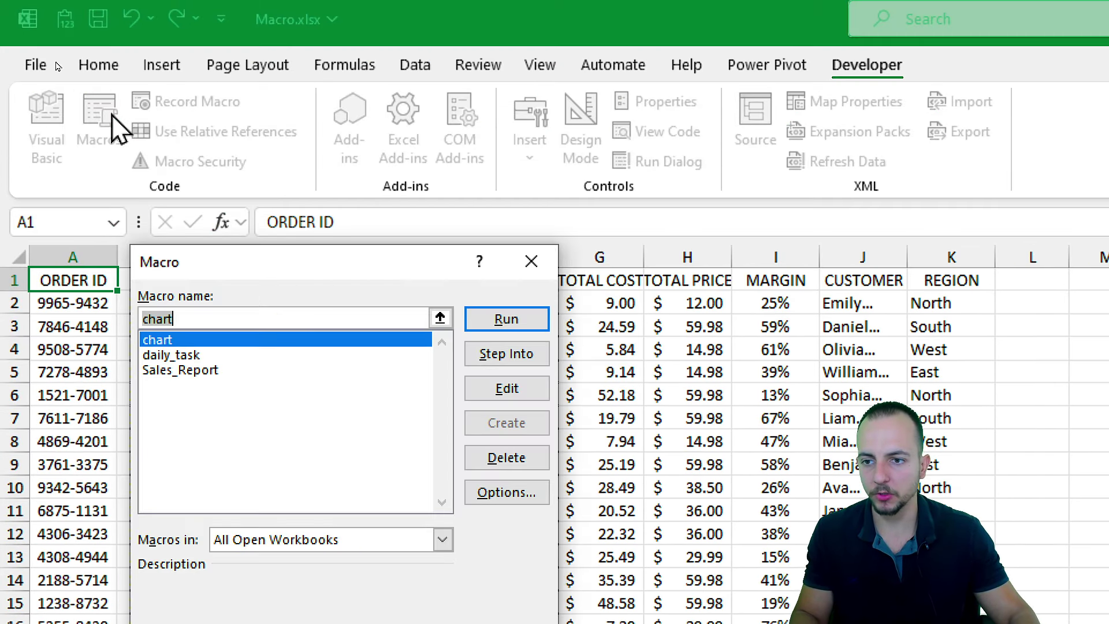
{"action": "left_click_drag", "start_coordinate": [235, 258], "coordinate": [295, 341]}
{"action": "left_click", "coordinate": [234, 439]}
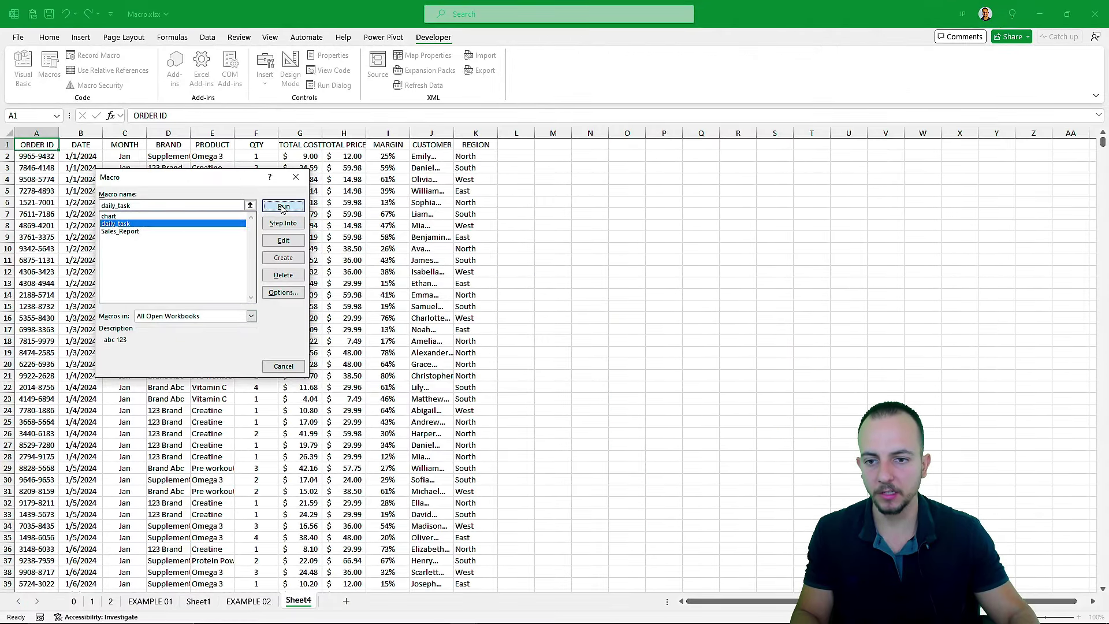
{"action": "left_click", "coordinate": [283, 207]}
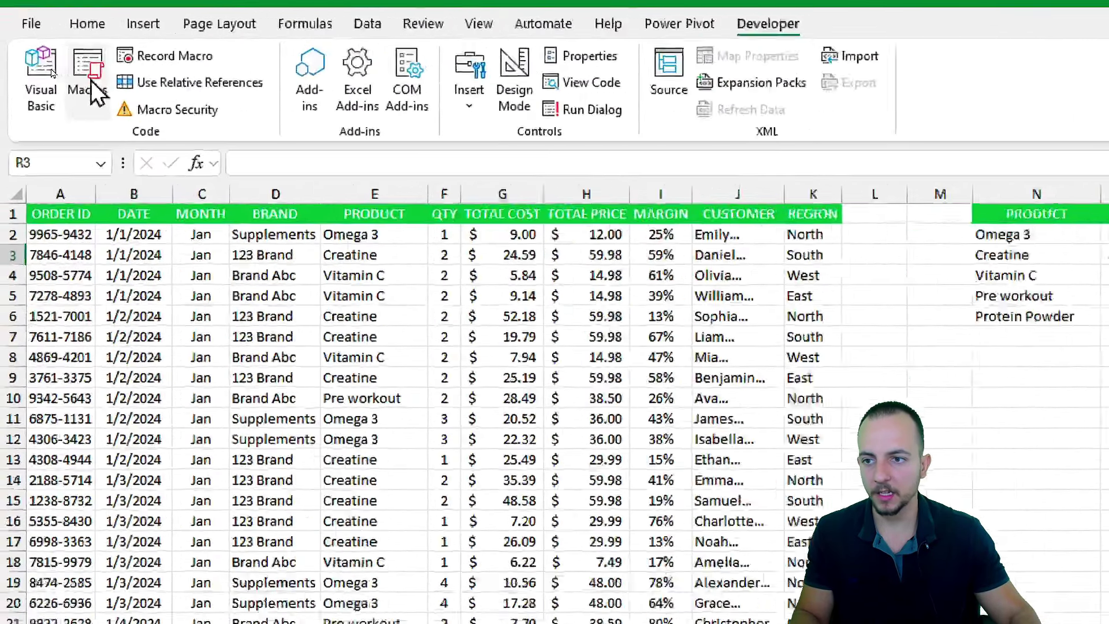
{"action": "left_click", "coordinate": [49, 67]}
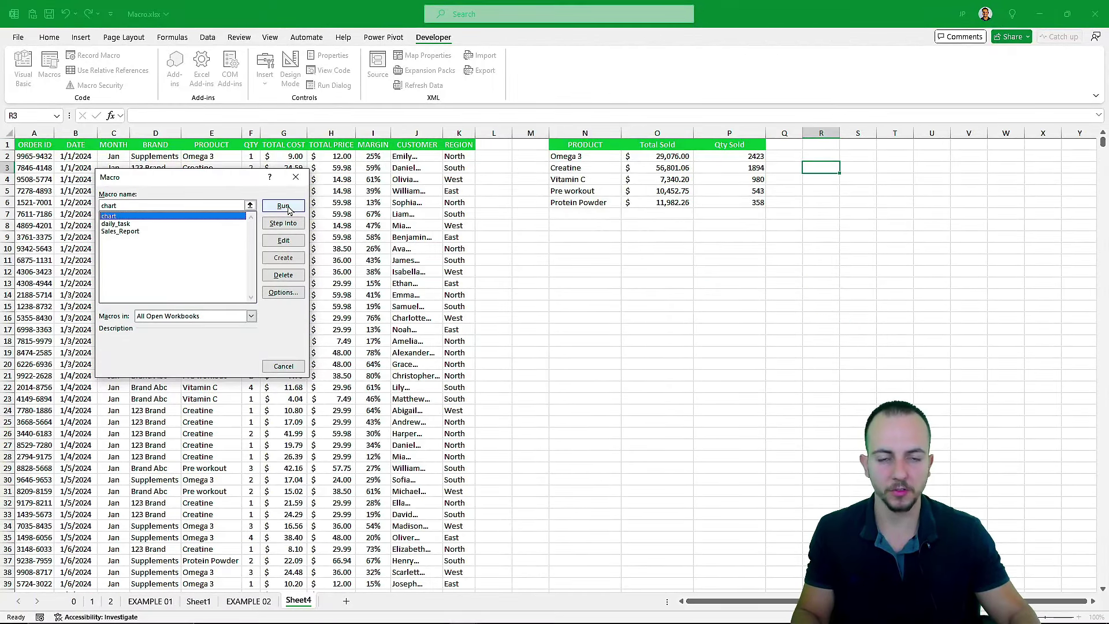
{"action": "left_click", "coordinate": [283, 206]}
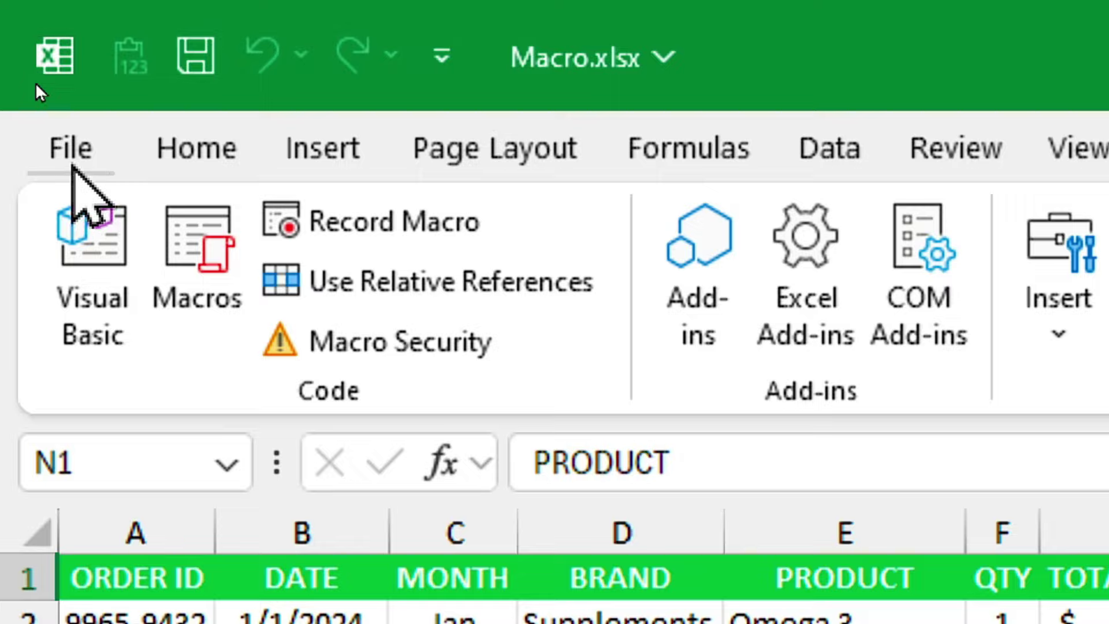
Step: Save the workbook as Macro.xlsm in the 3D Objects folder with the Excel Macro-Enabled Workbook (*.xlsm) file type
{"action": "left_click", "coordinate": [33, 80]}
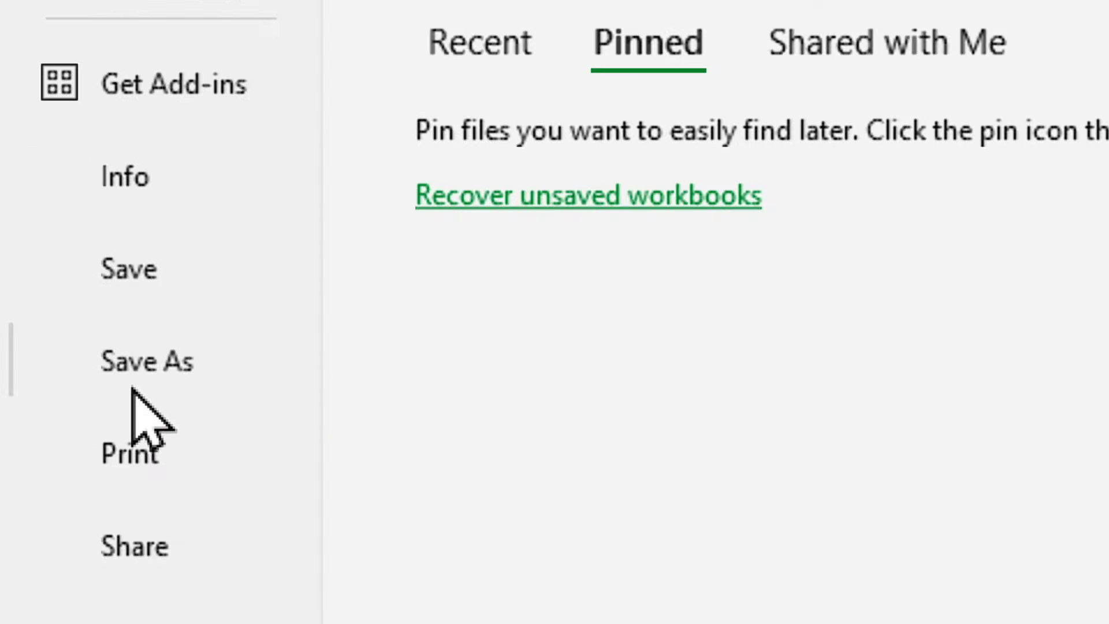
{"action": "left_click", "coordinate": [148, 361]}
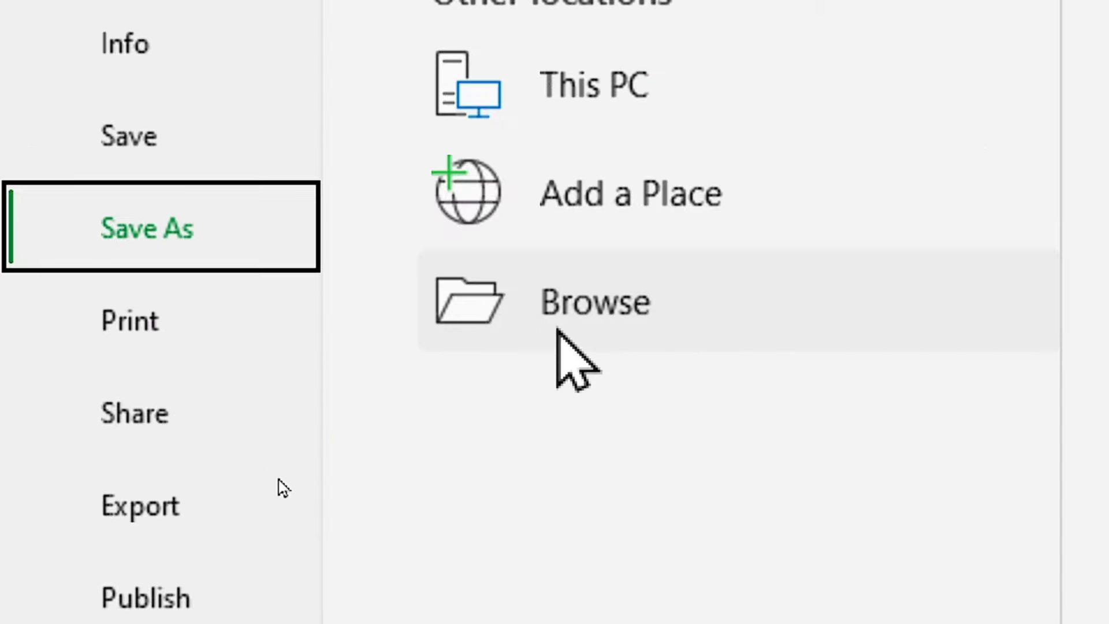
{"action": "left_click", "coordinate": [558, 332]}
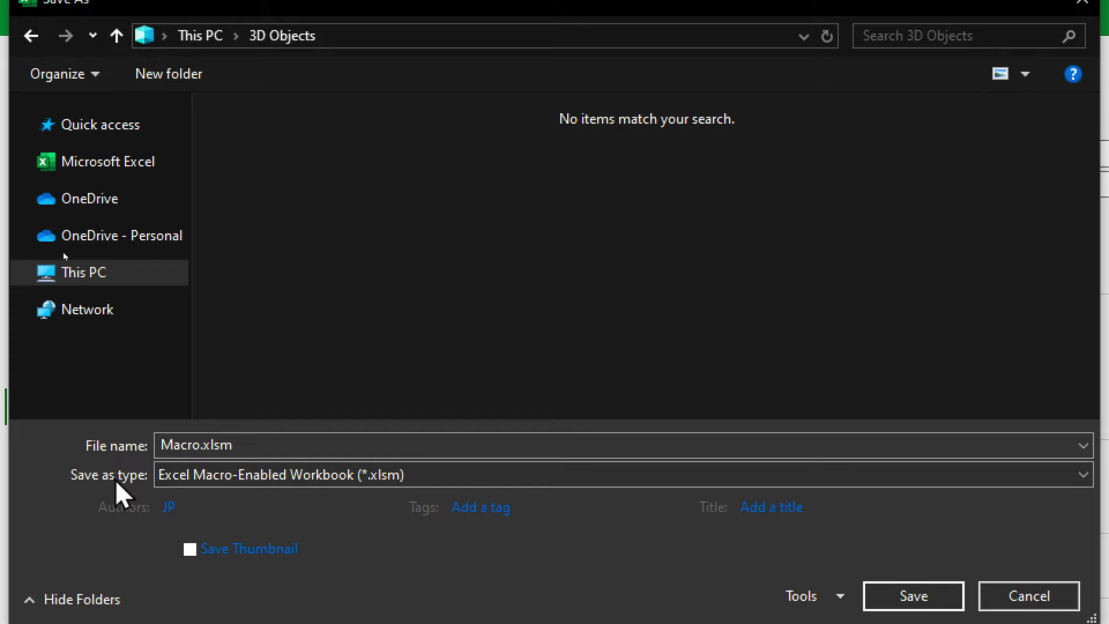
{"action": "left_click", "coordinate": [227, 477]}
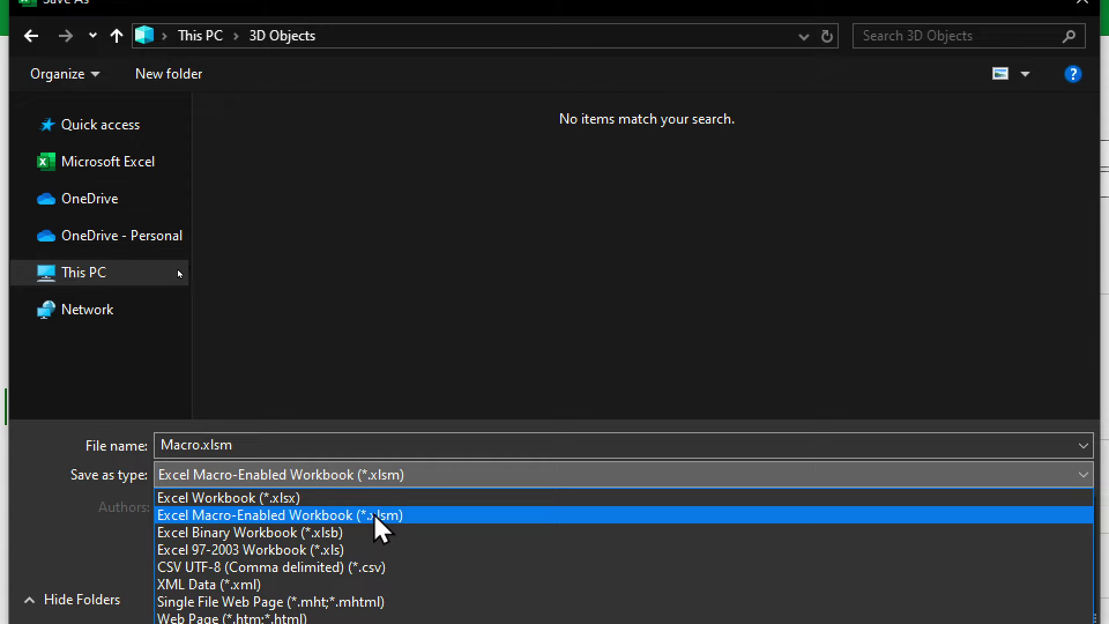
{"action": "left_click", "coordinate": [418, 515]}
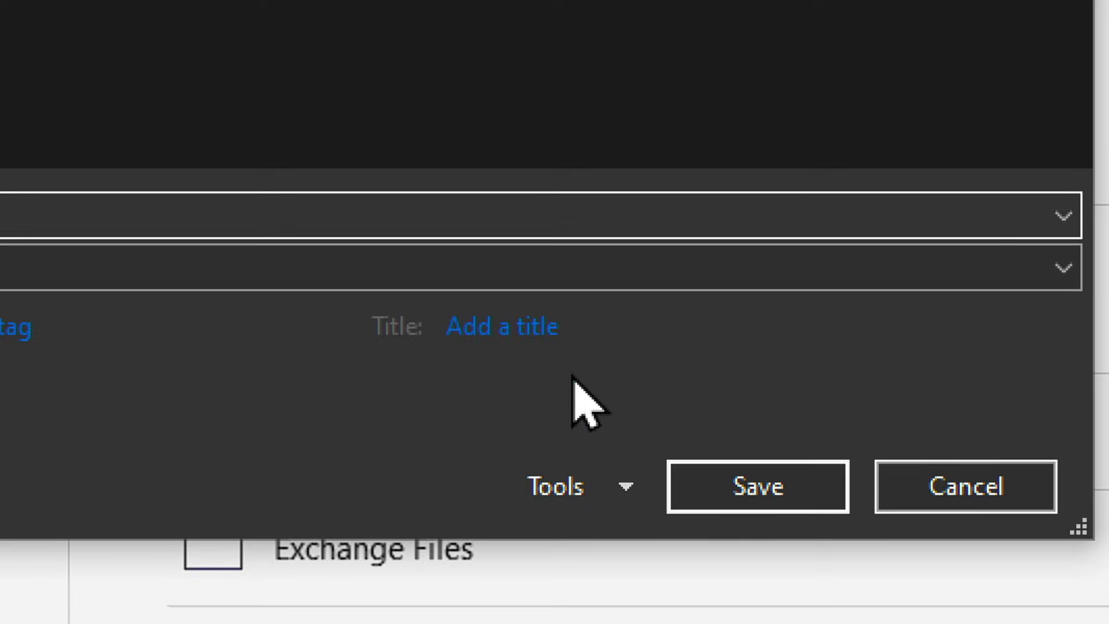